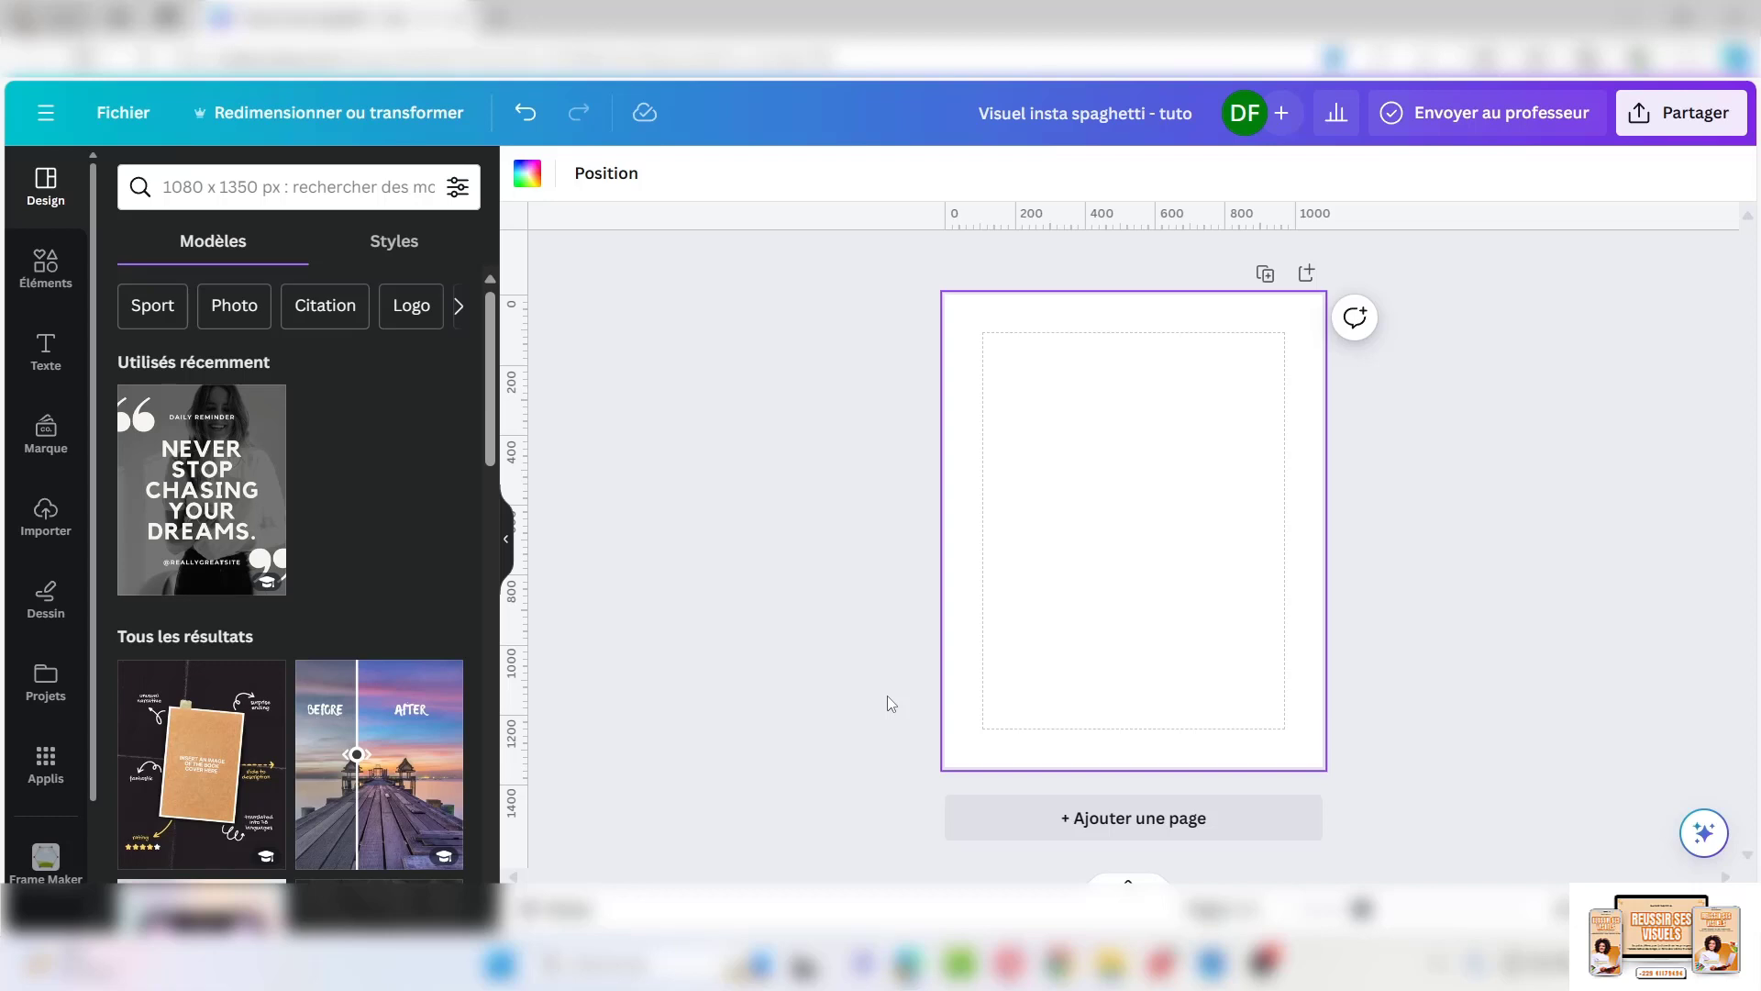
Search the elements library for 'sky background' and show only photo results
left_click(888, 696)
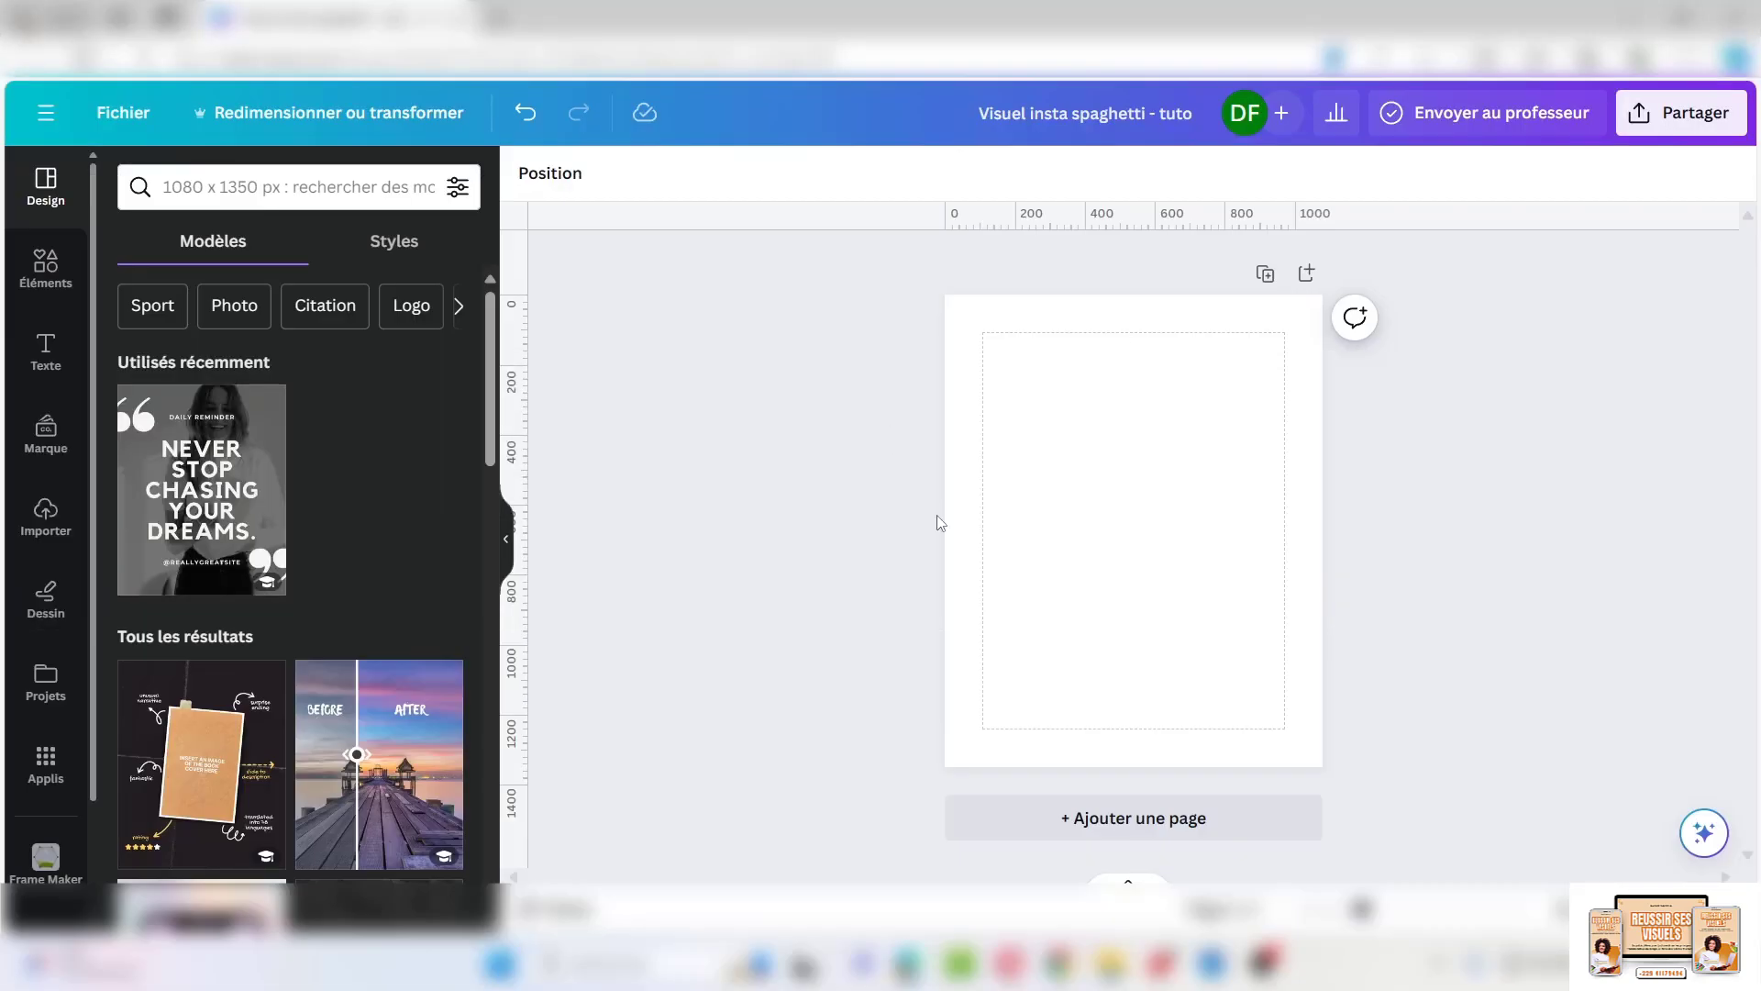
left_click(48, 267)
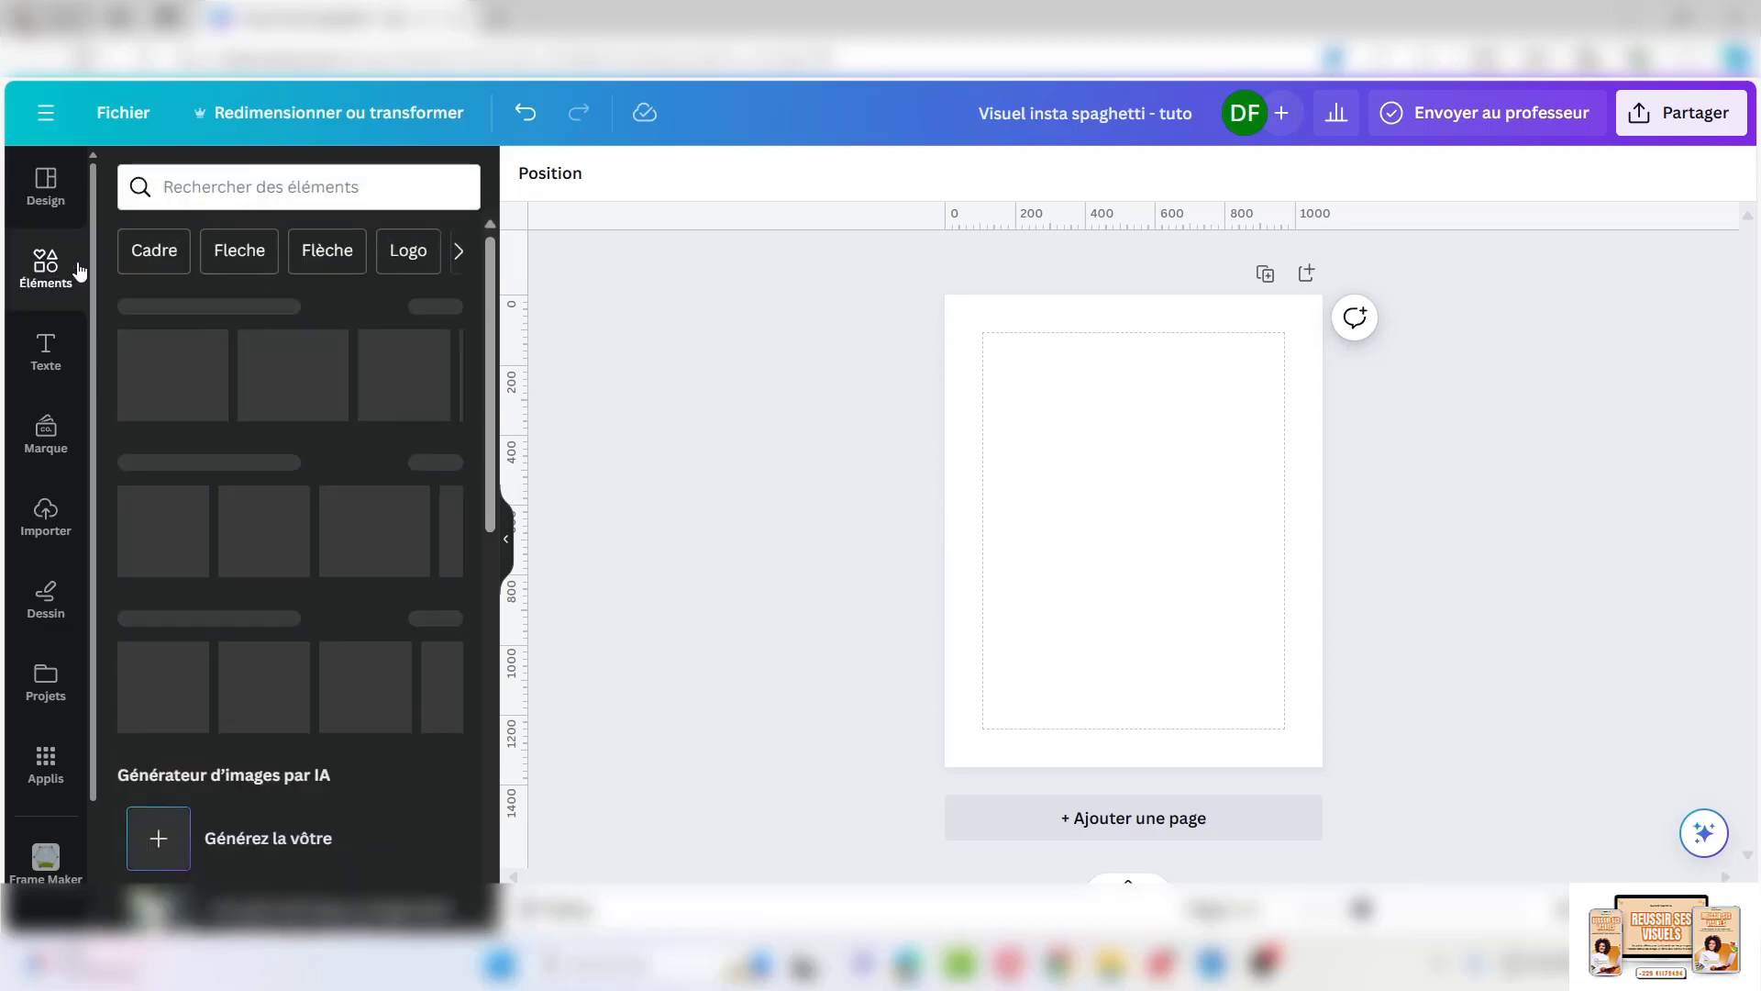
left_click(195, 188)
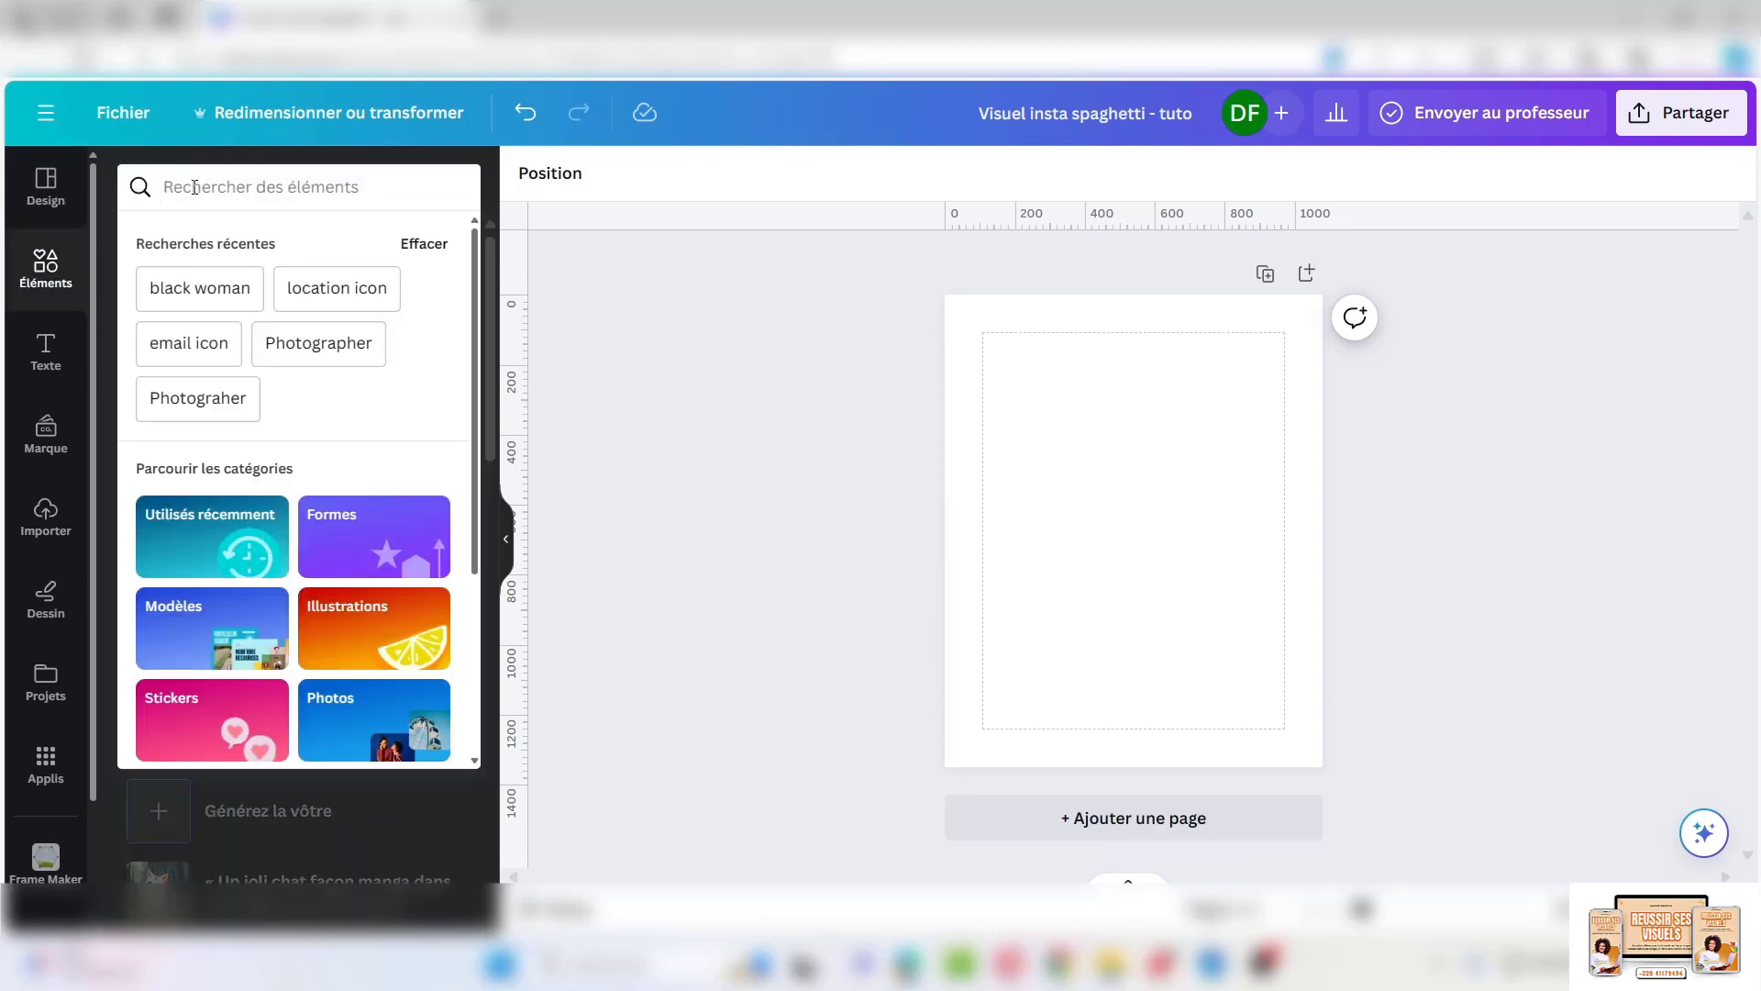
type("sky bac")
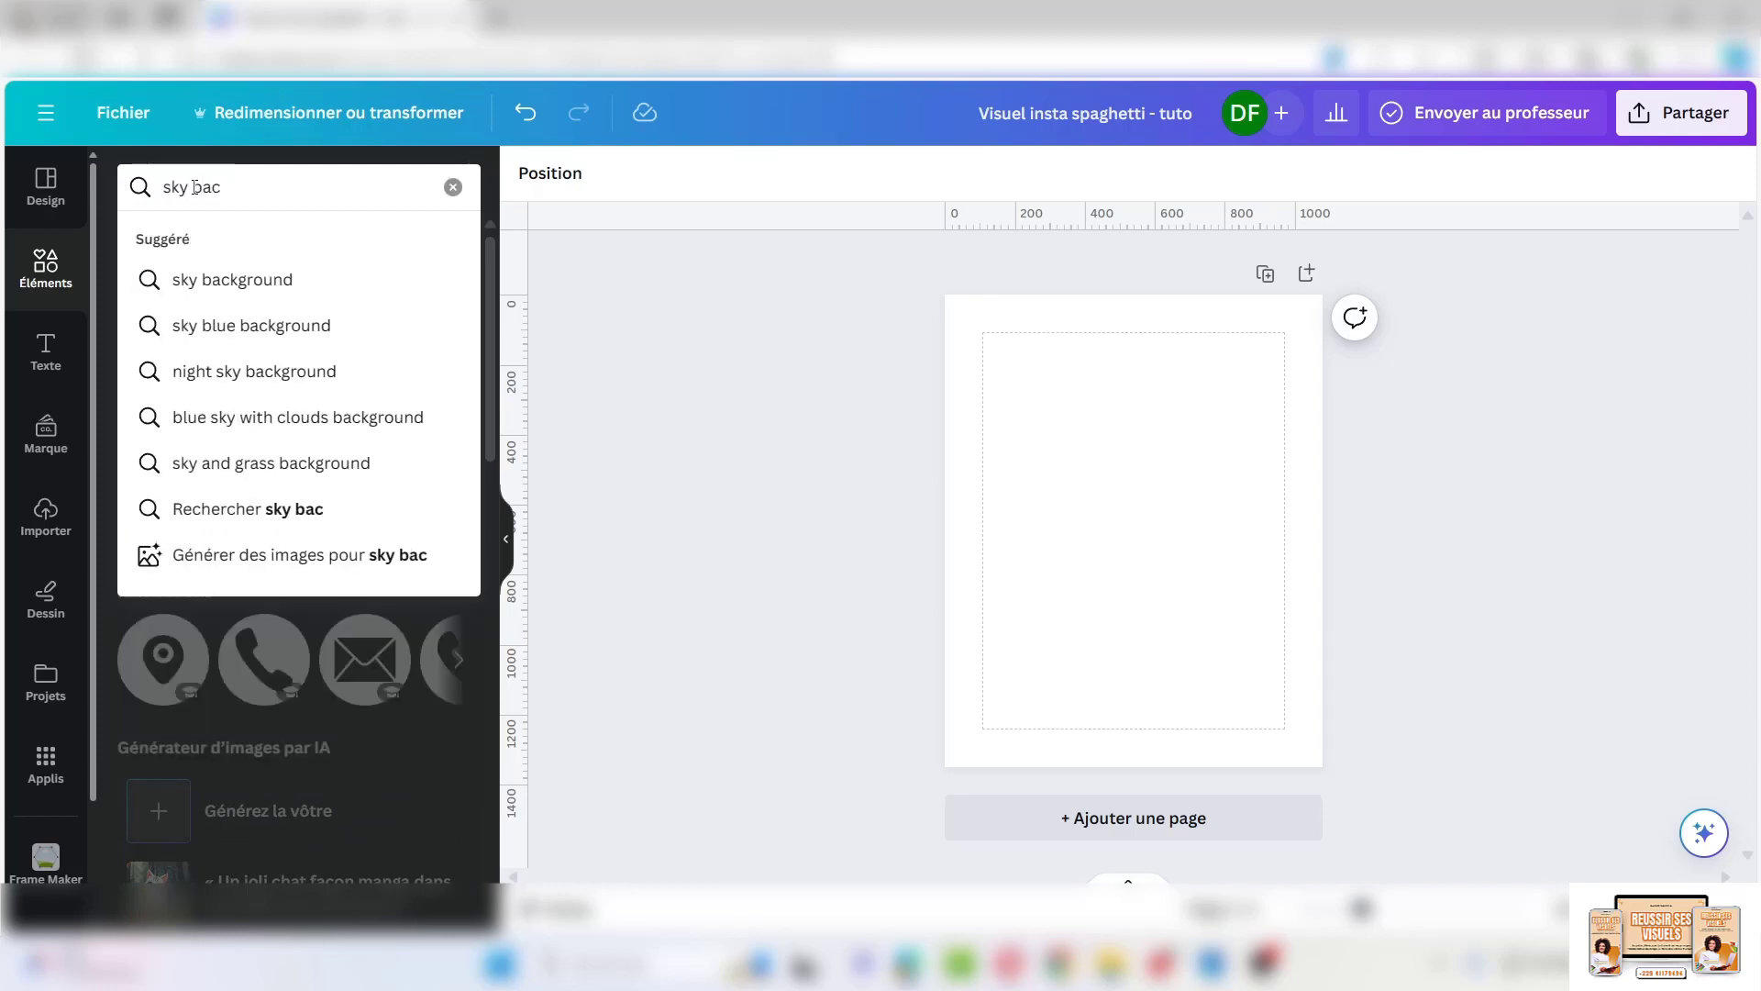
type("kground")
key("Return")
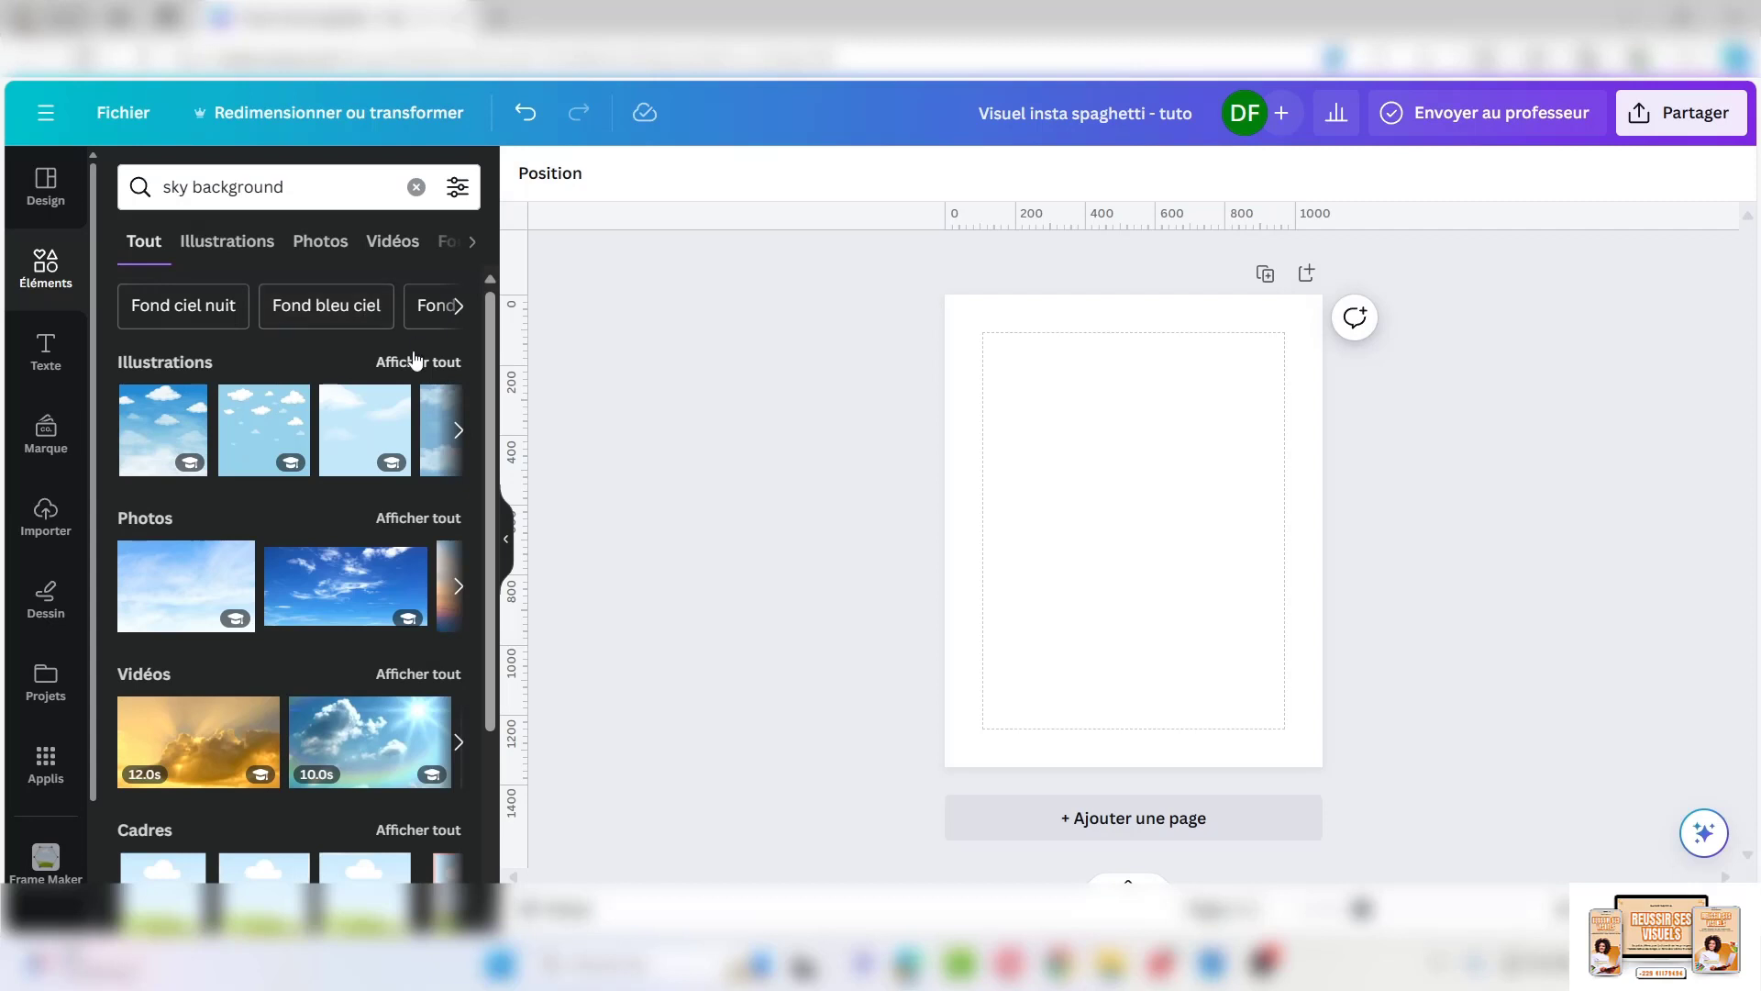
left_click(323, 240)
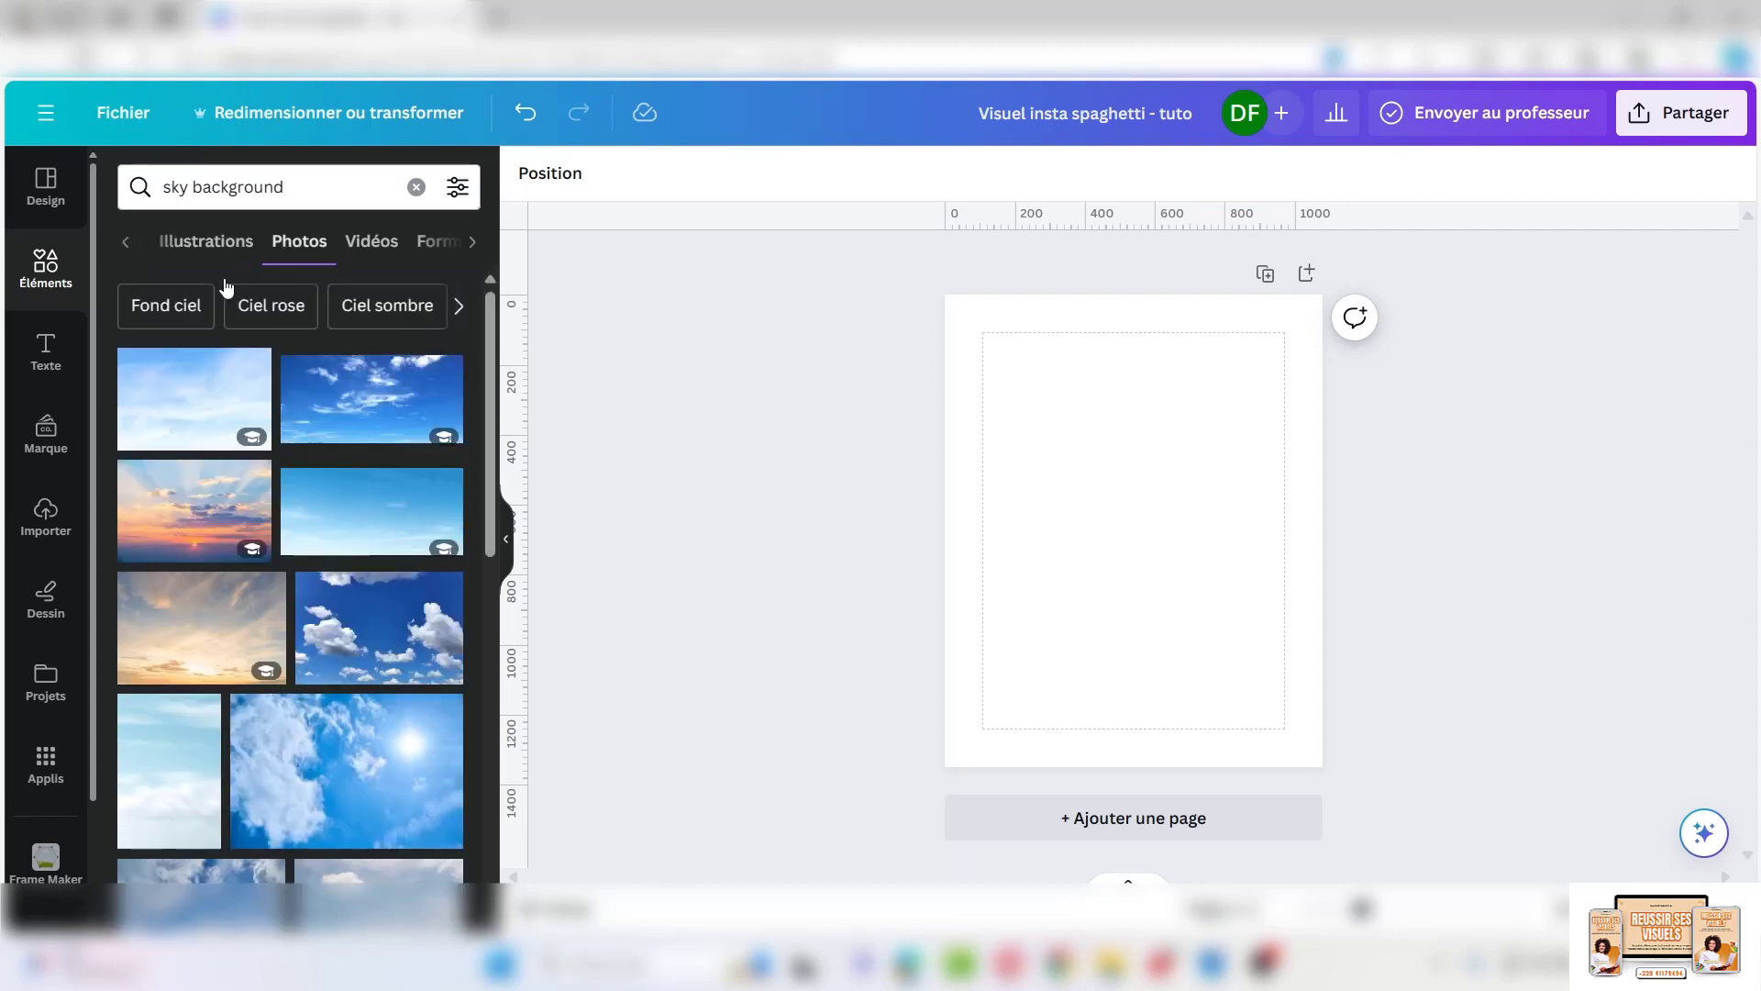
Add a pale blue cloudy sky photo and set it as the page background
scroll(263, 523, "down", 5)
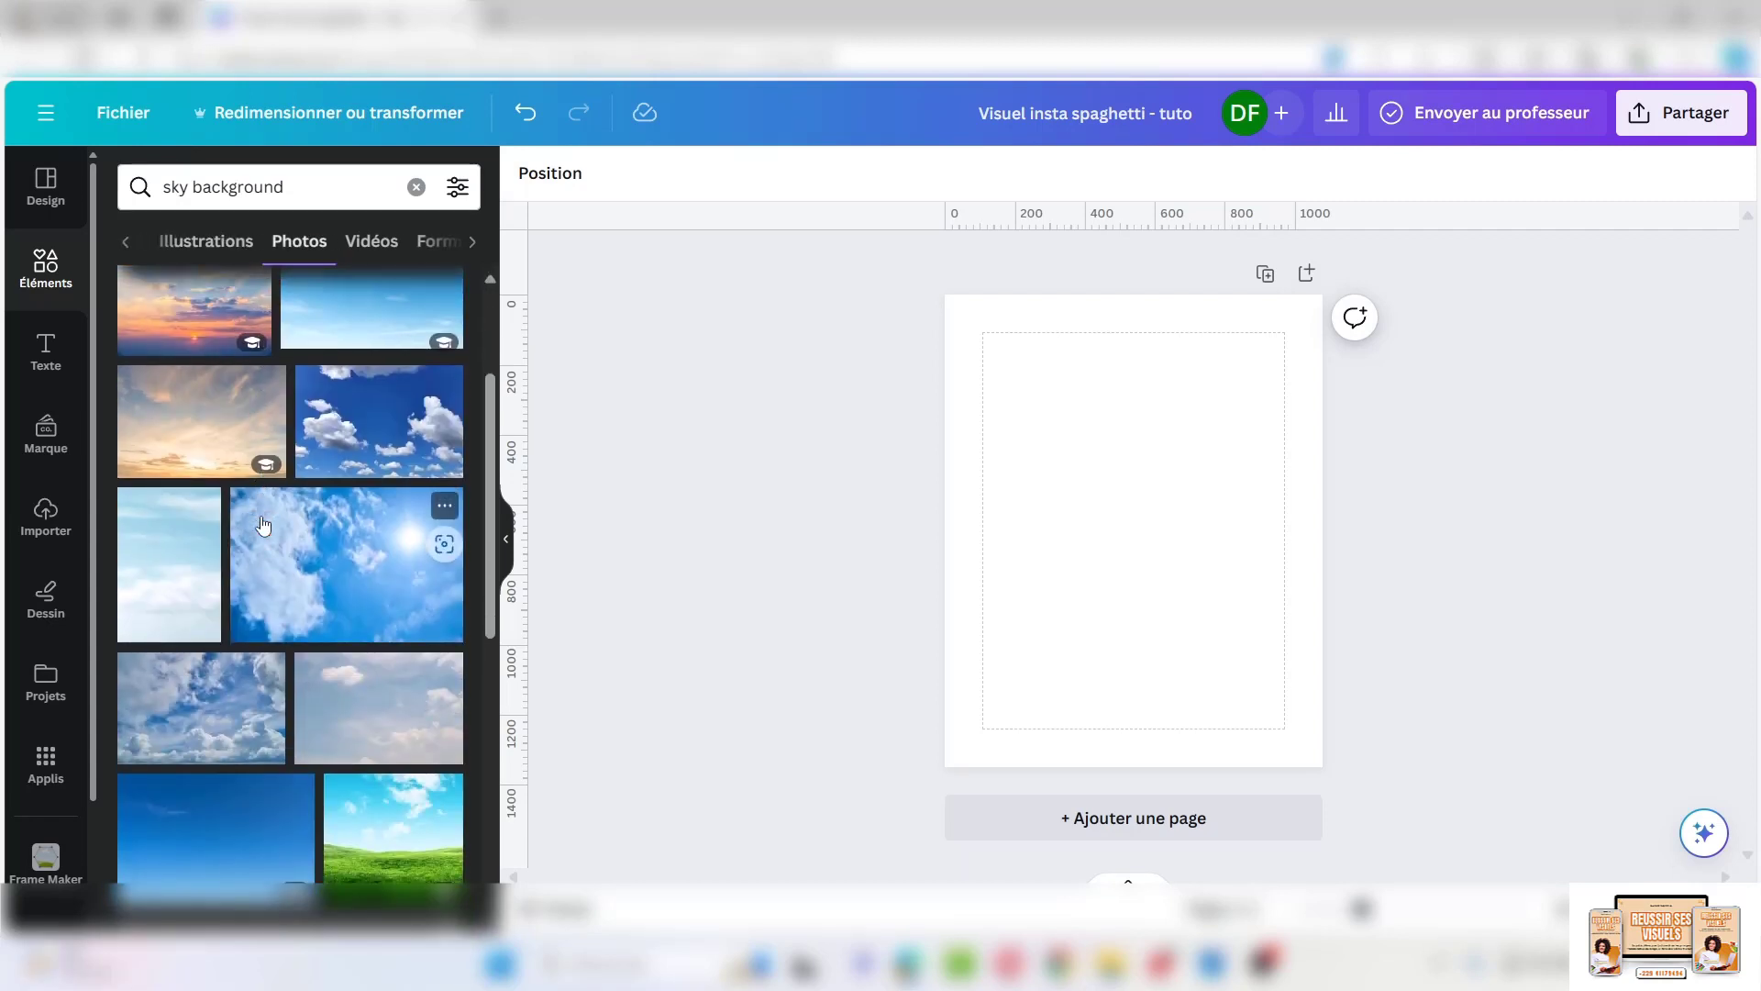
scroll(263, 523, "down", 10)
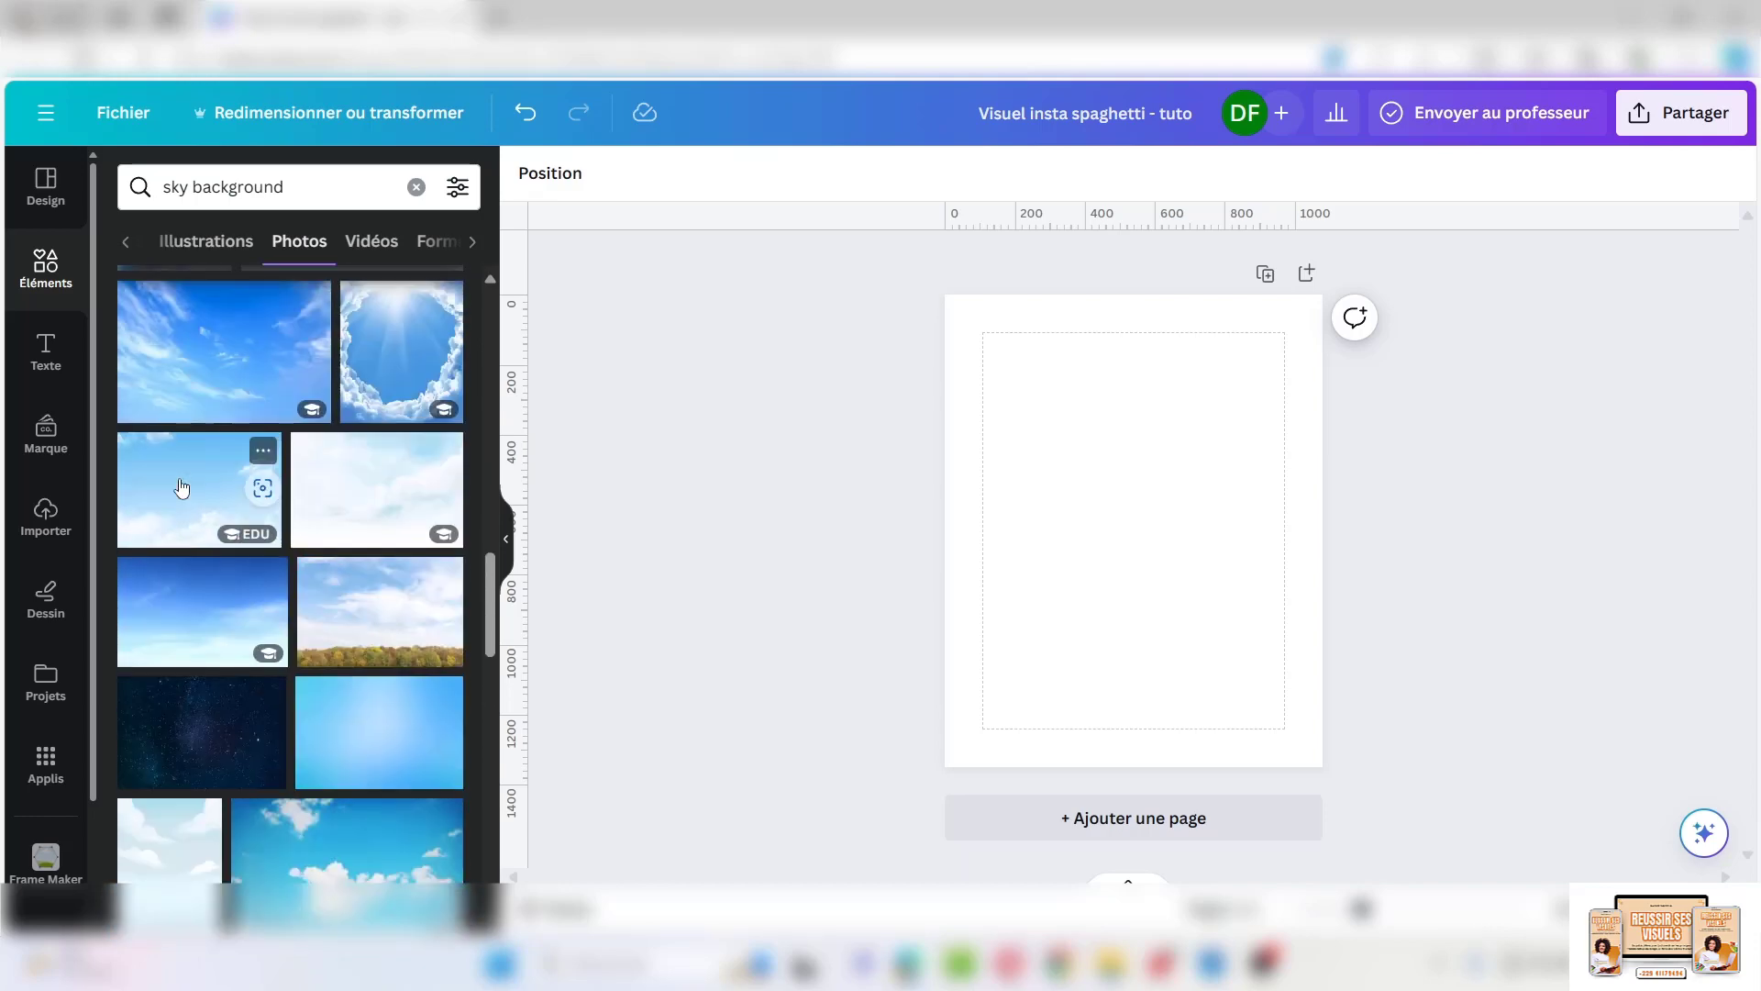
left_click(183, 487)
right_click(1081, 556)
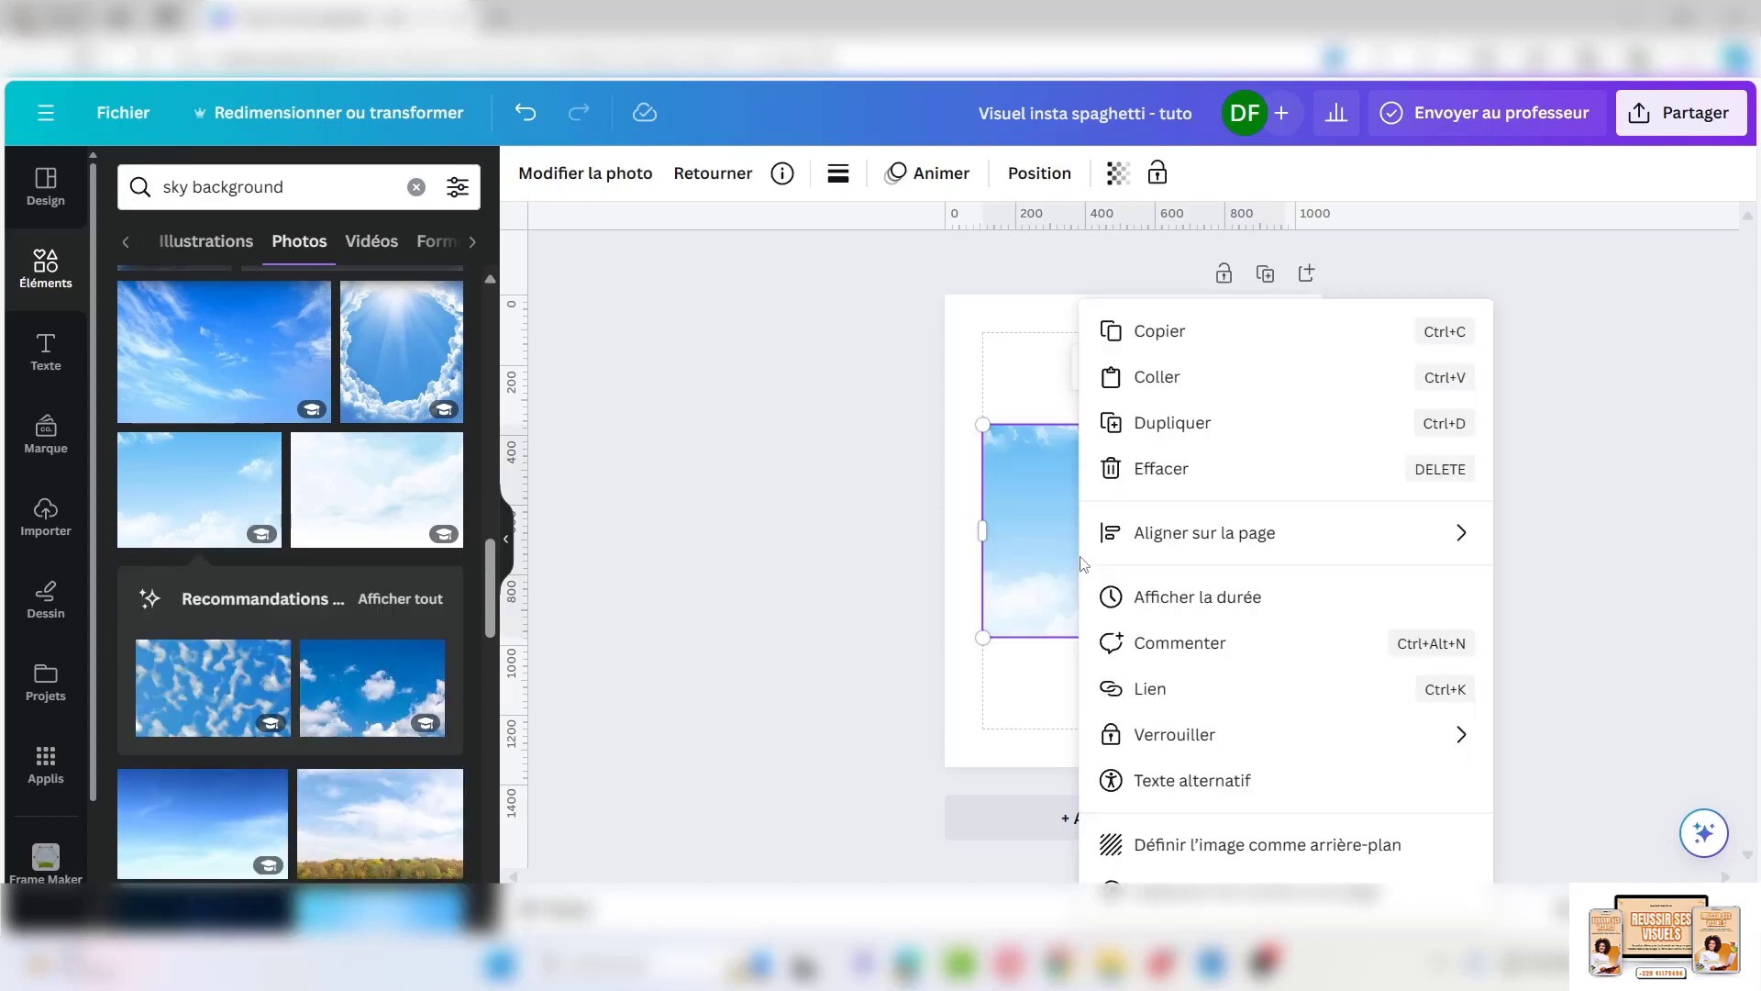
left_click(1230, 845)
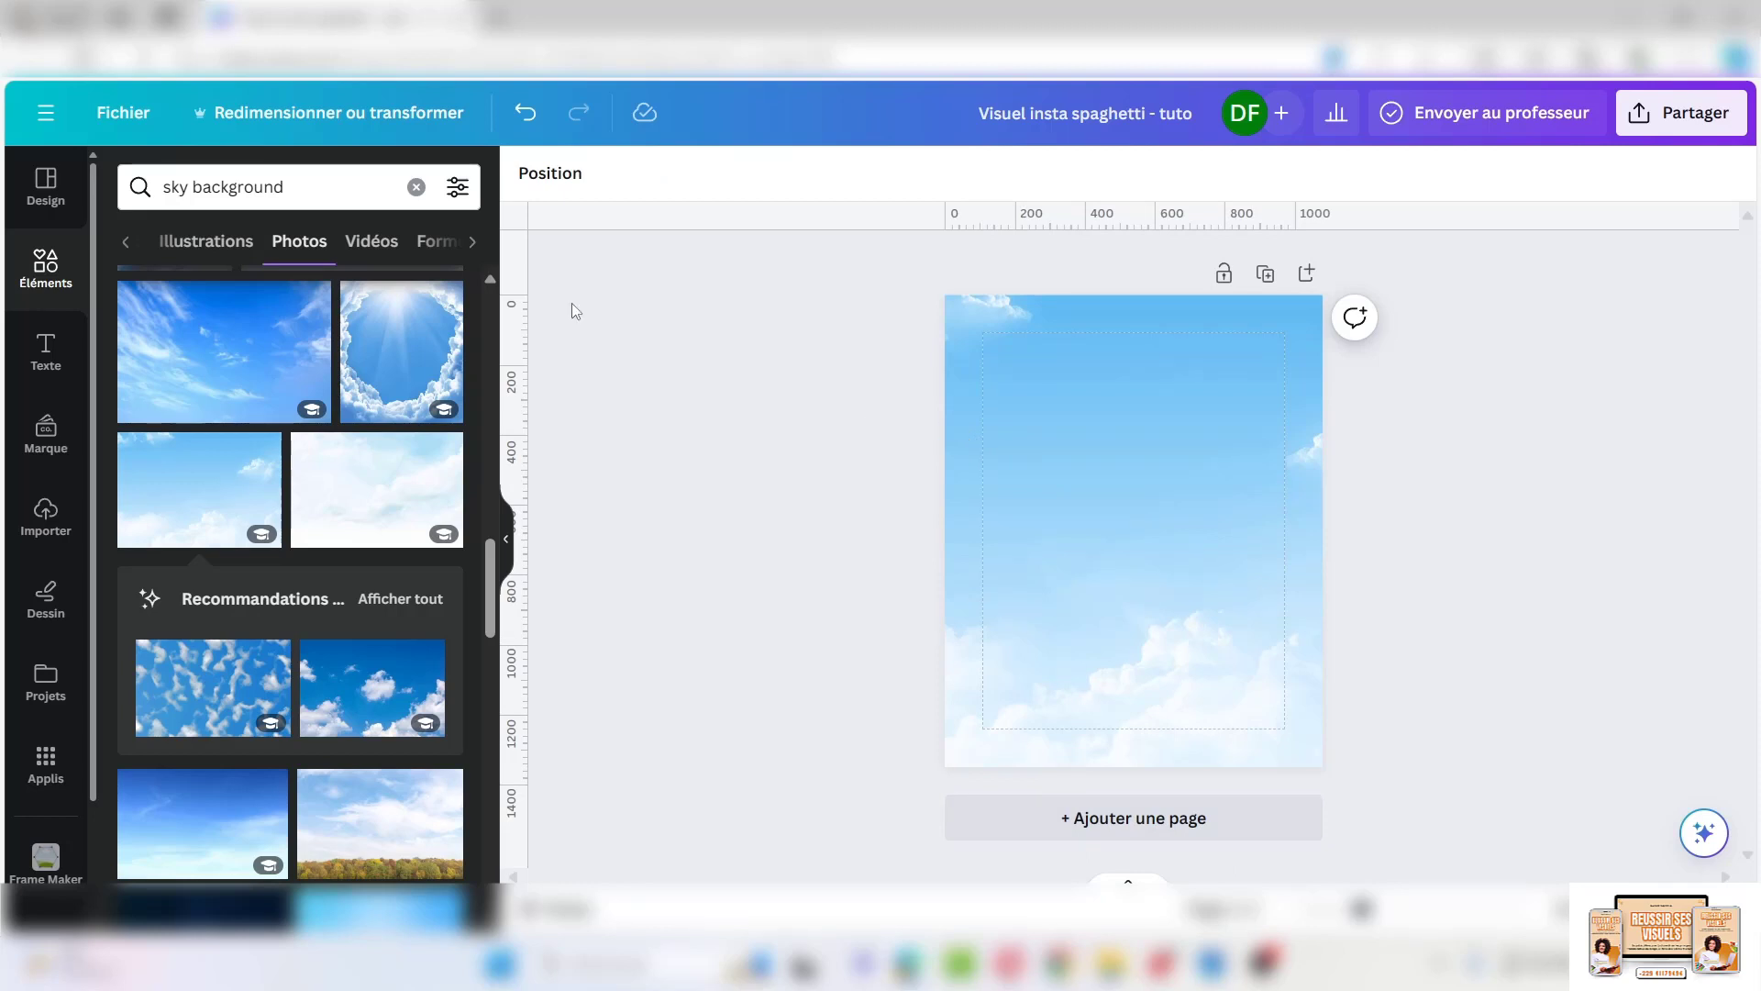
Replace the search with 'spaghetti' and filter the results to photos
left_click(417, 187)
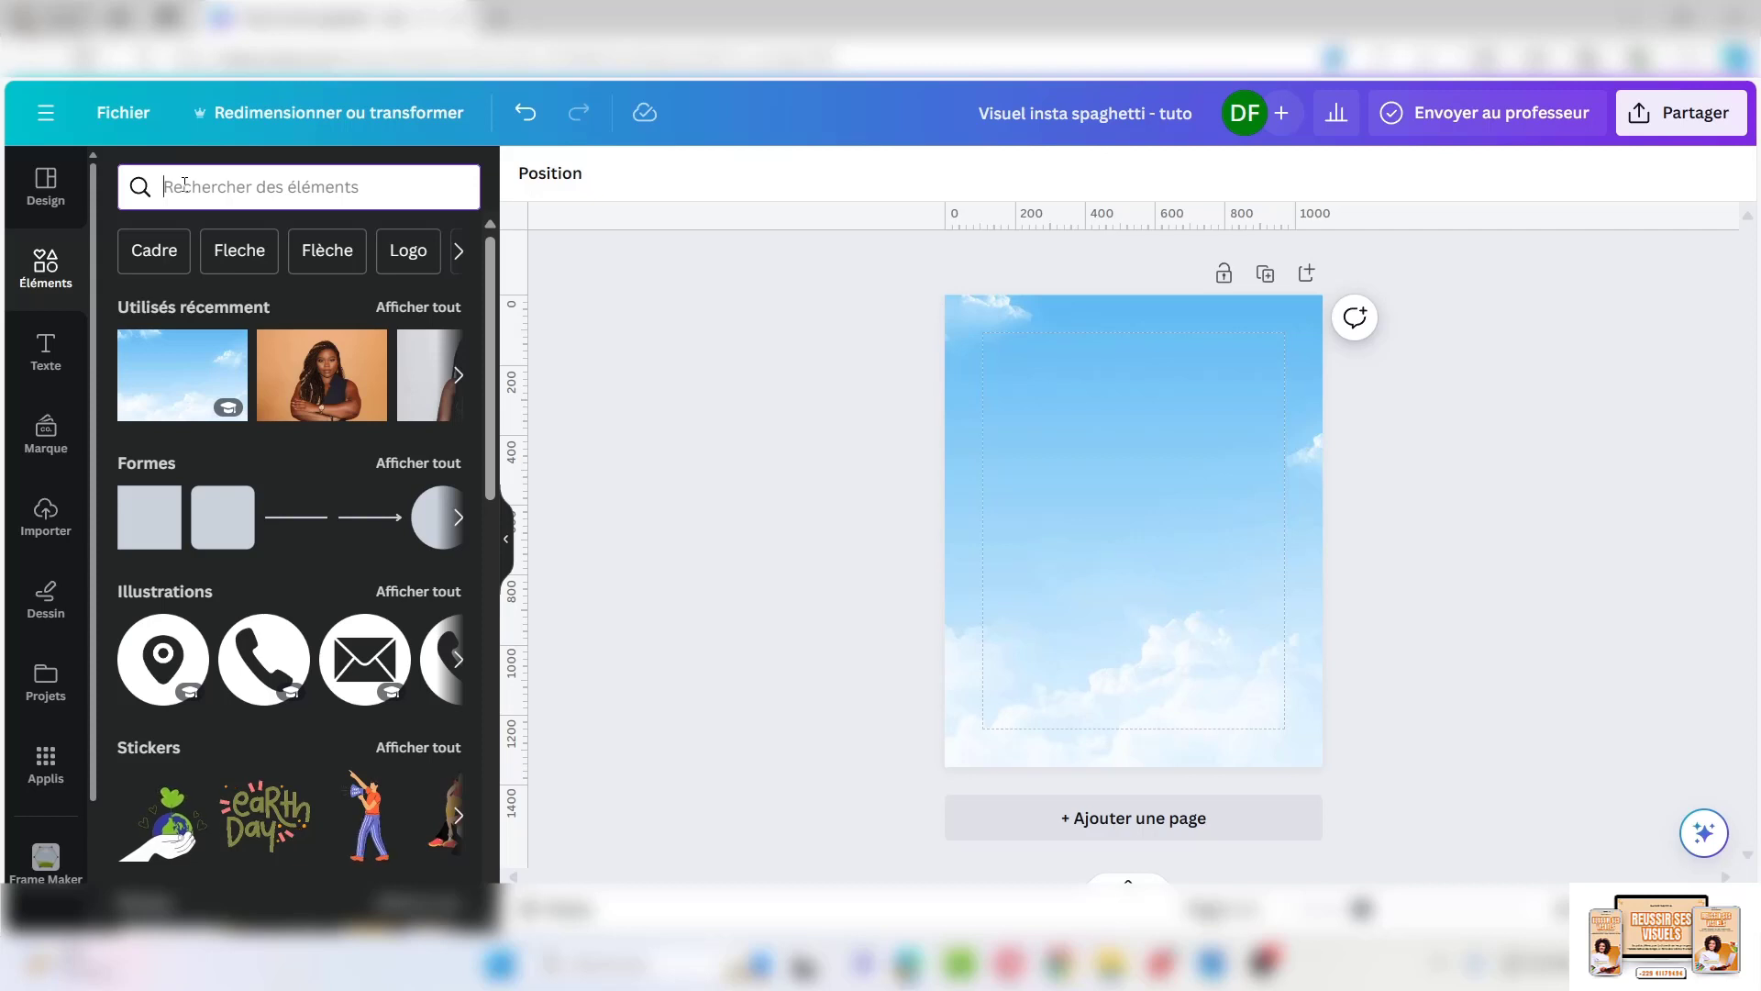
type("spaghetti")
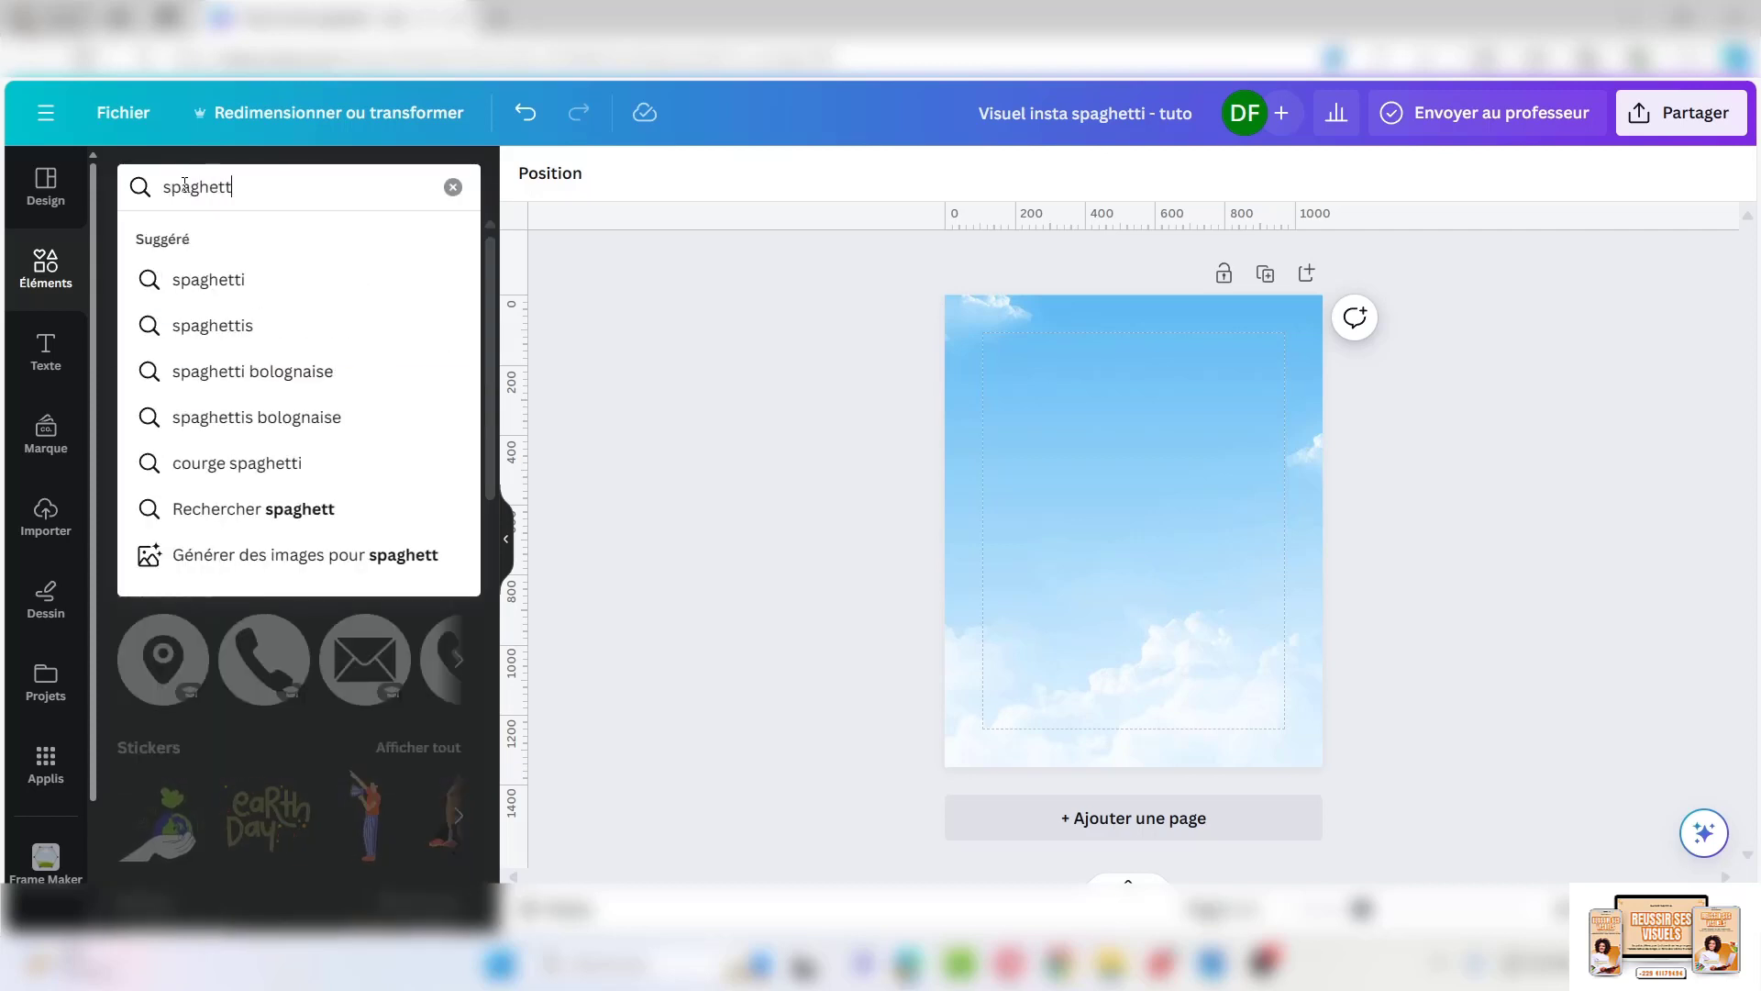
key("Return")
left_click(320, 241)
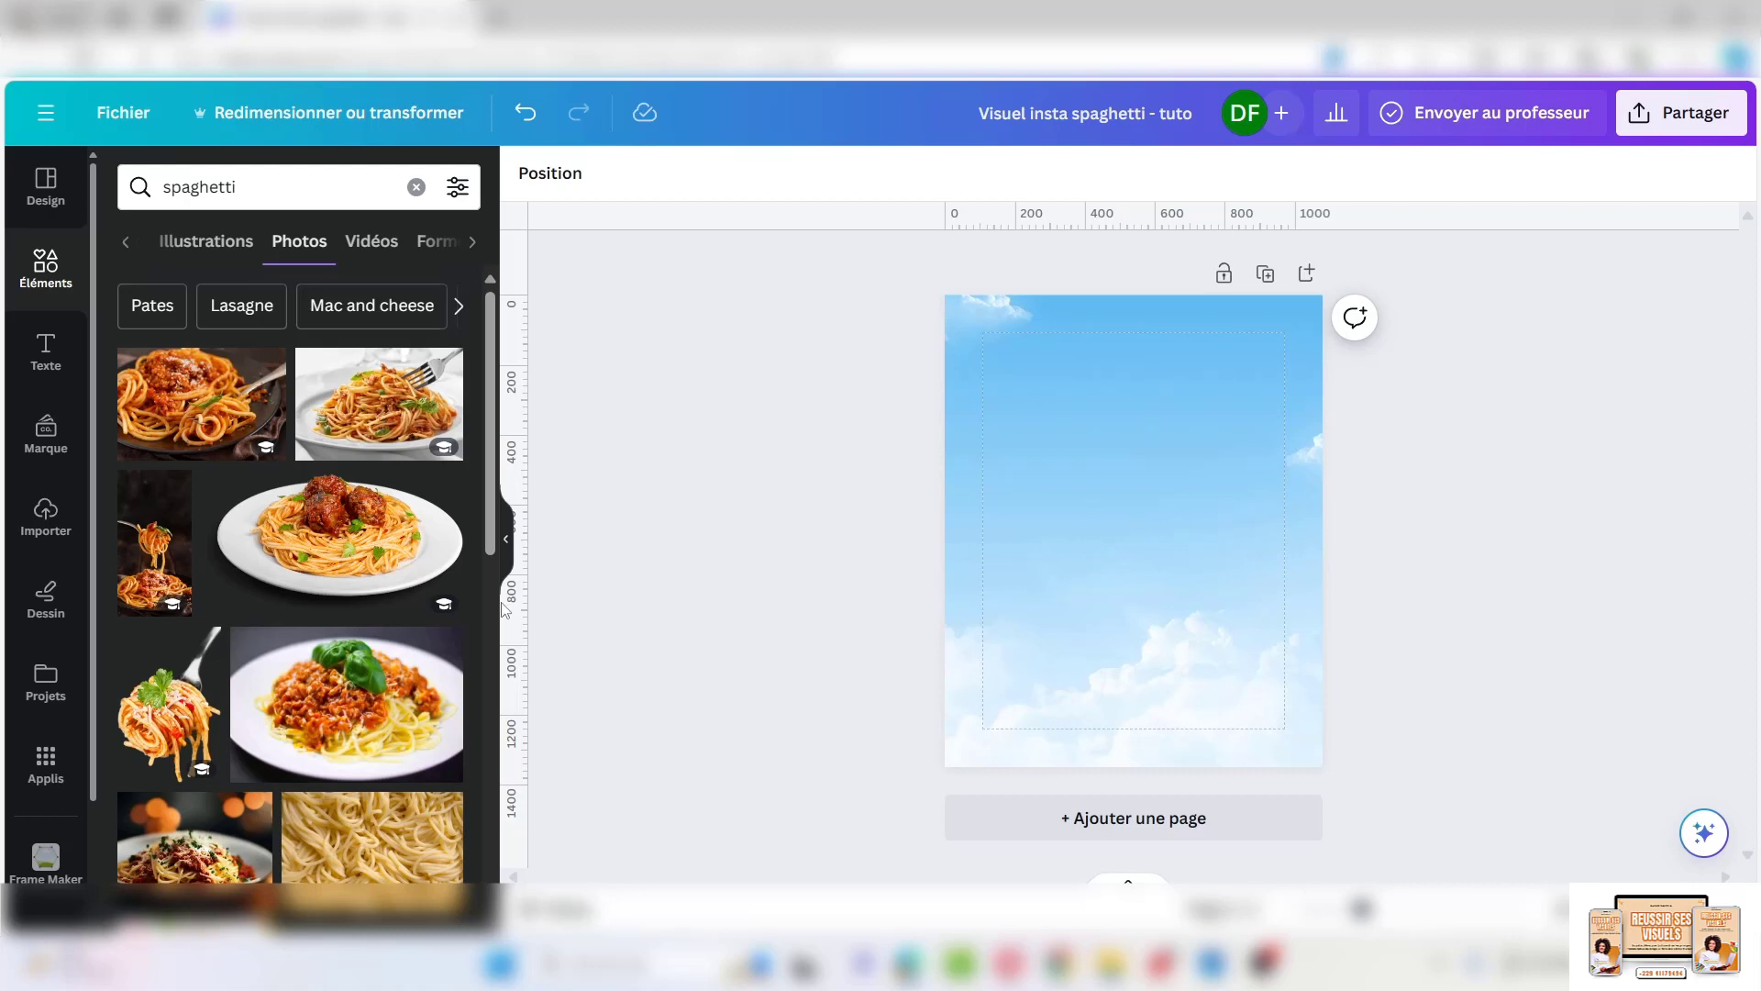
Add the spaghetti-with-meatballs plate, scale it down and move it right of centre
left_click(339, 568)
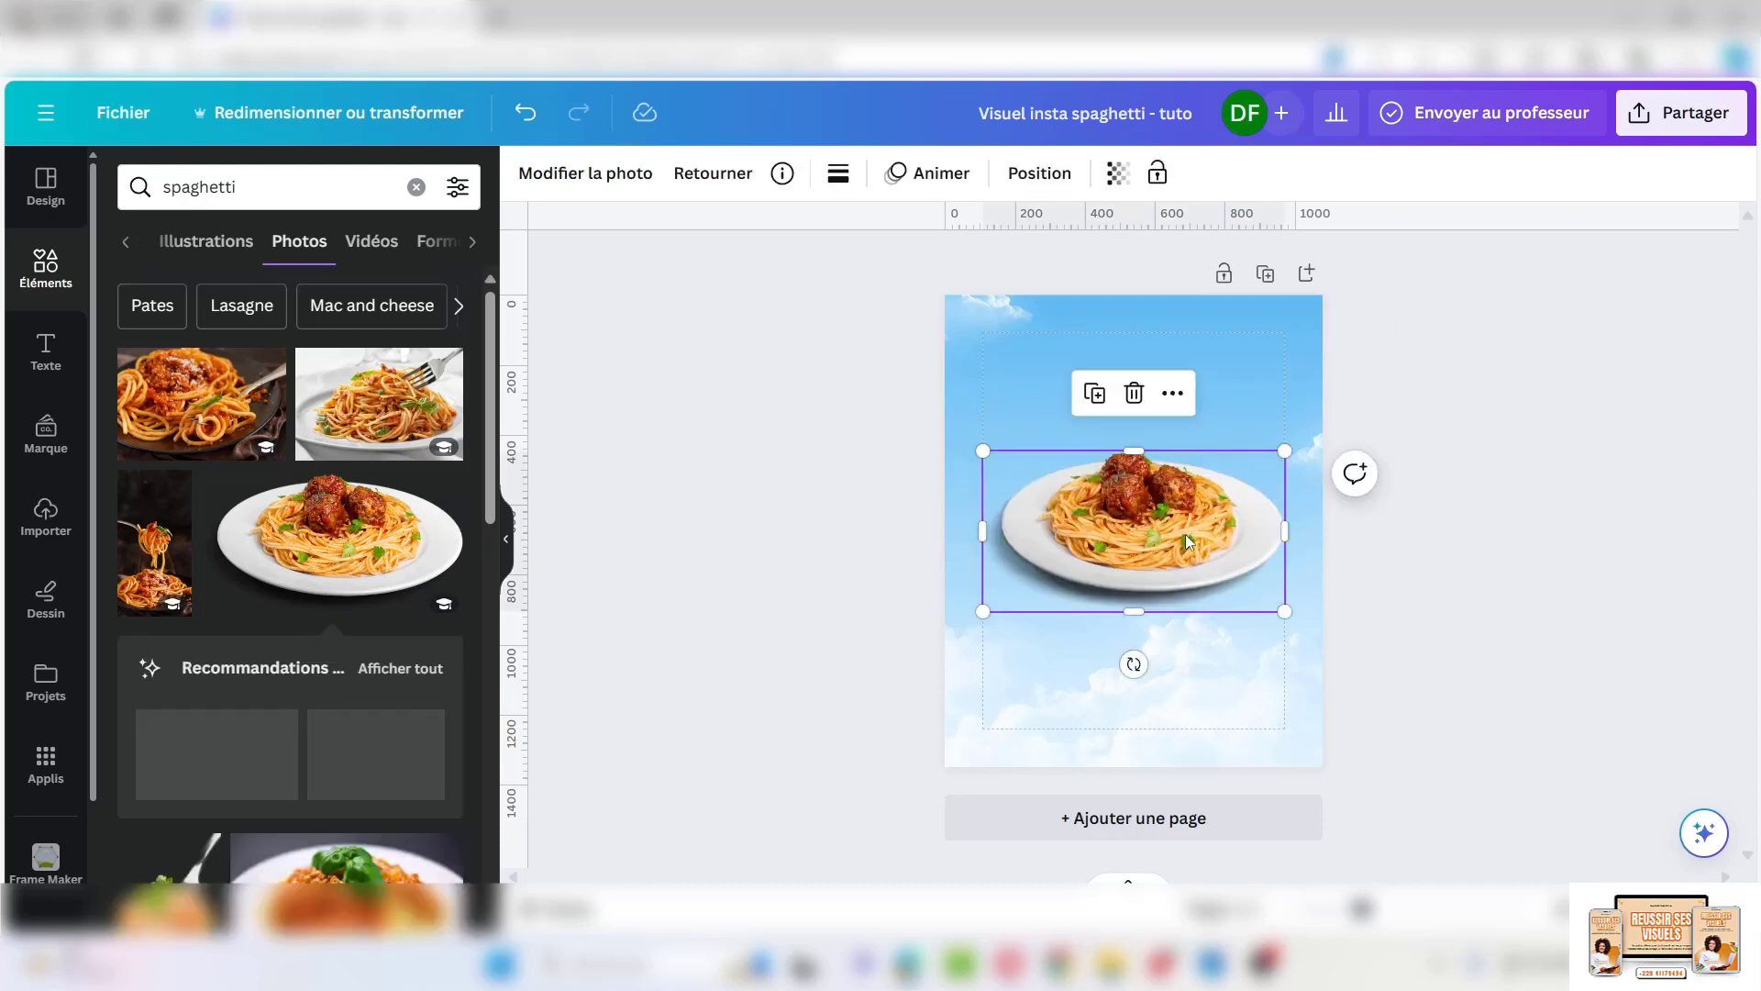
left_click_drag(980, 612, 1054, 570)
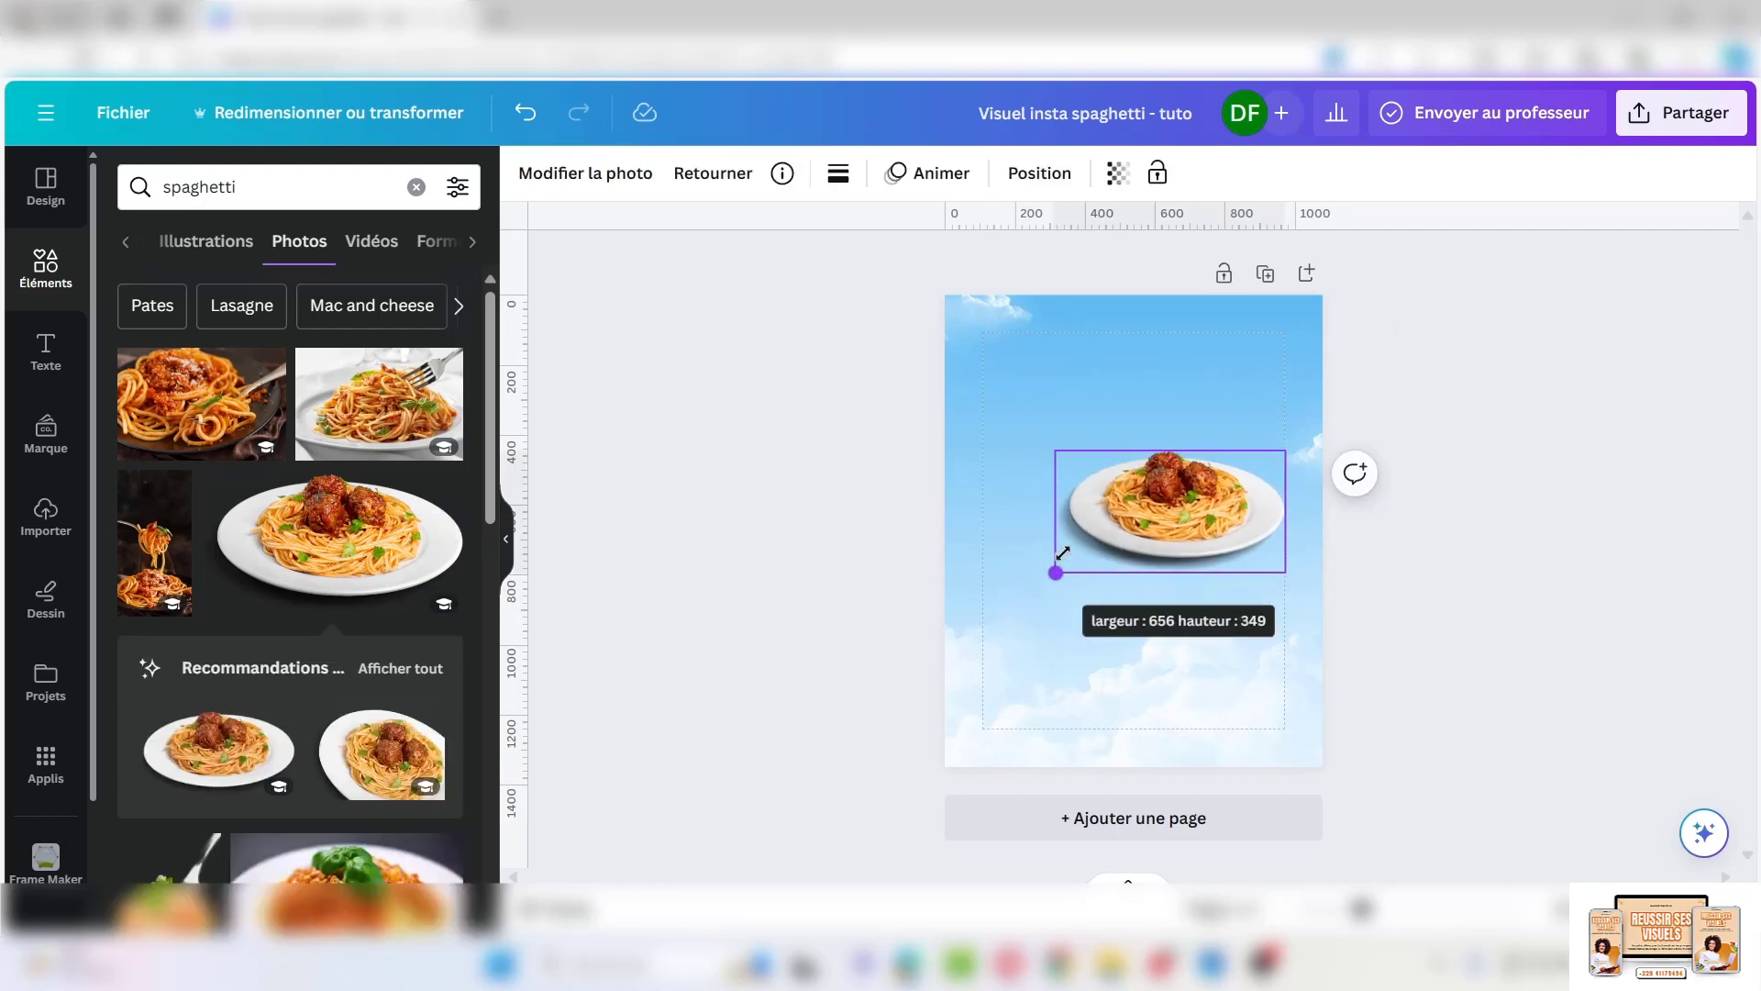
left_click_drag(1167, 511, 1191, 576)
scroll(310, 486, "down", 5)
scroll(310, 486, "up", 1)
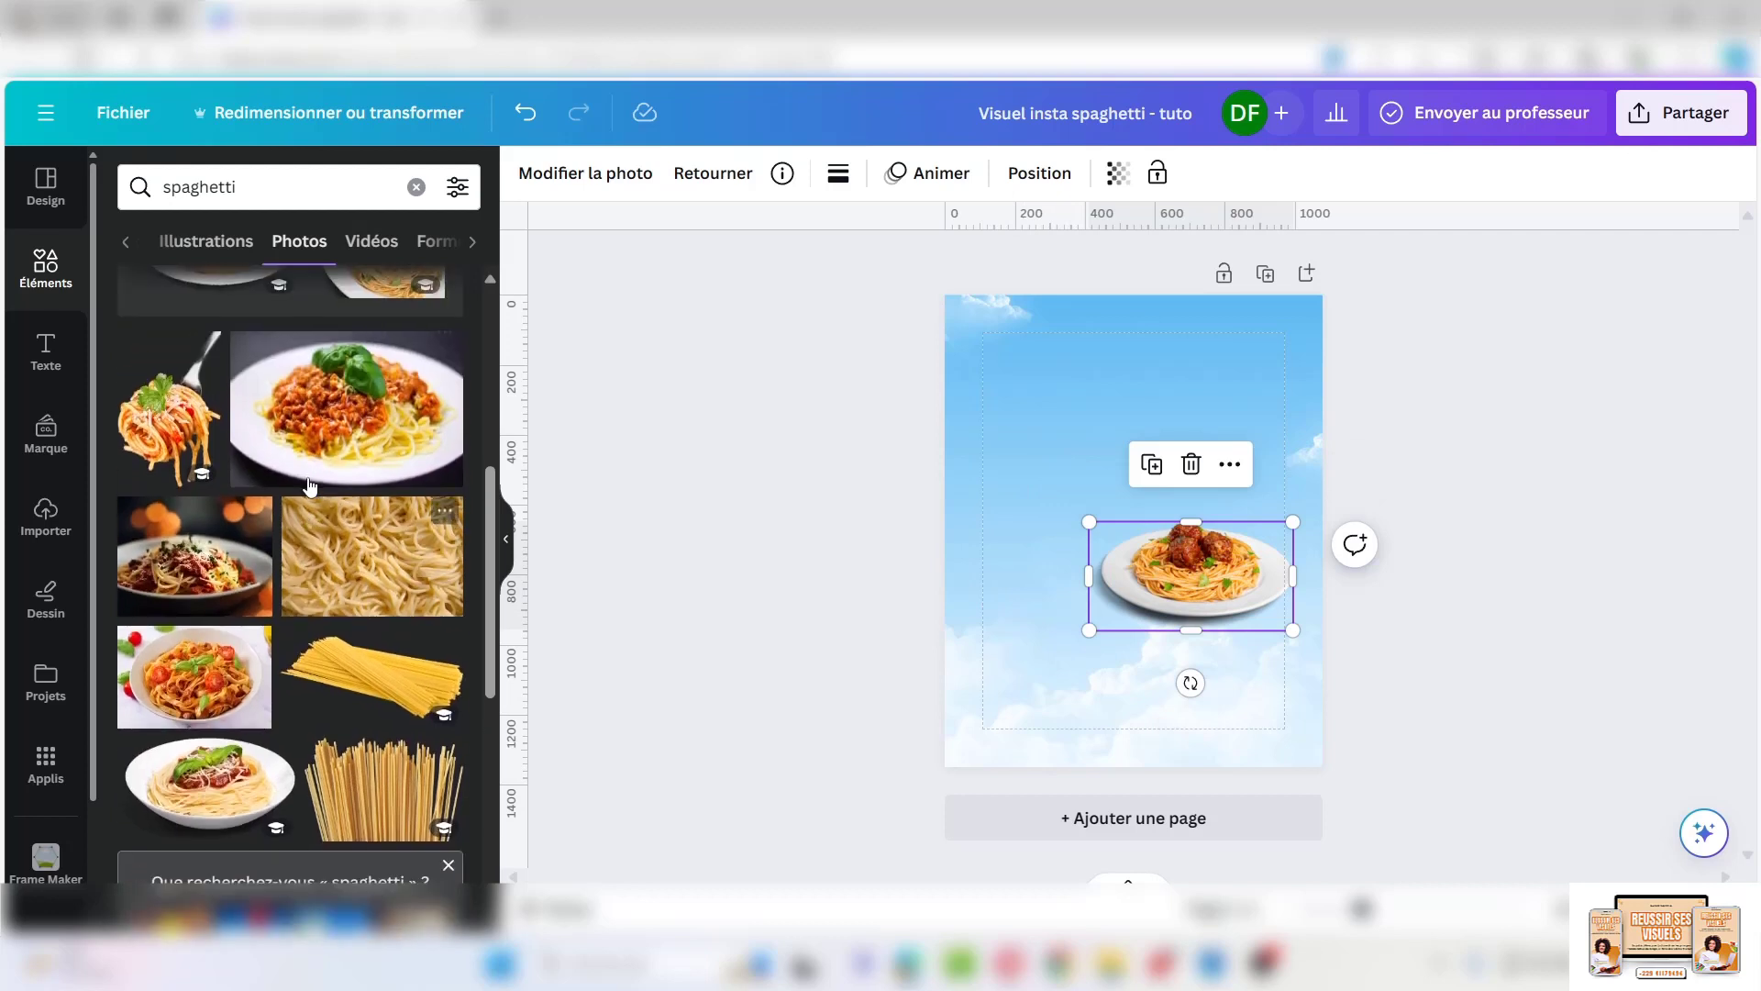
Add the forkful of spaghetti photo, shrink it and place it top-right
left_click(177, 424)
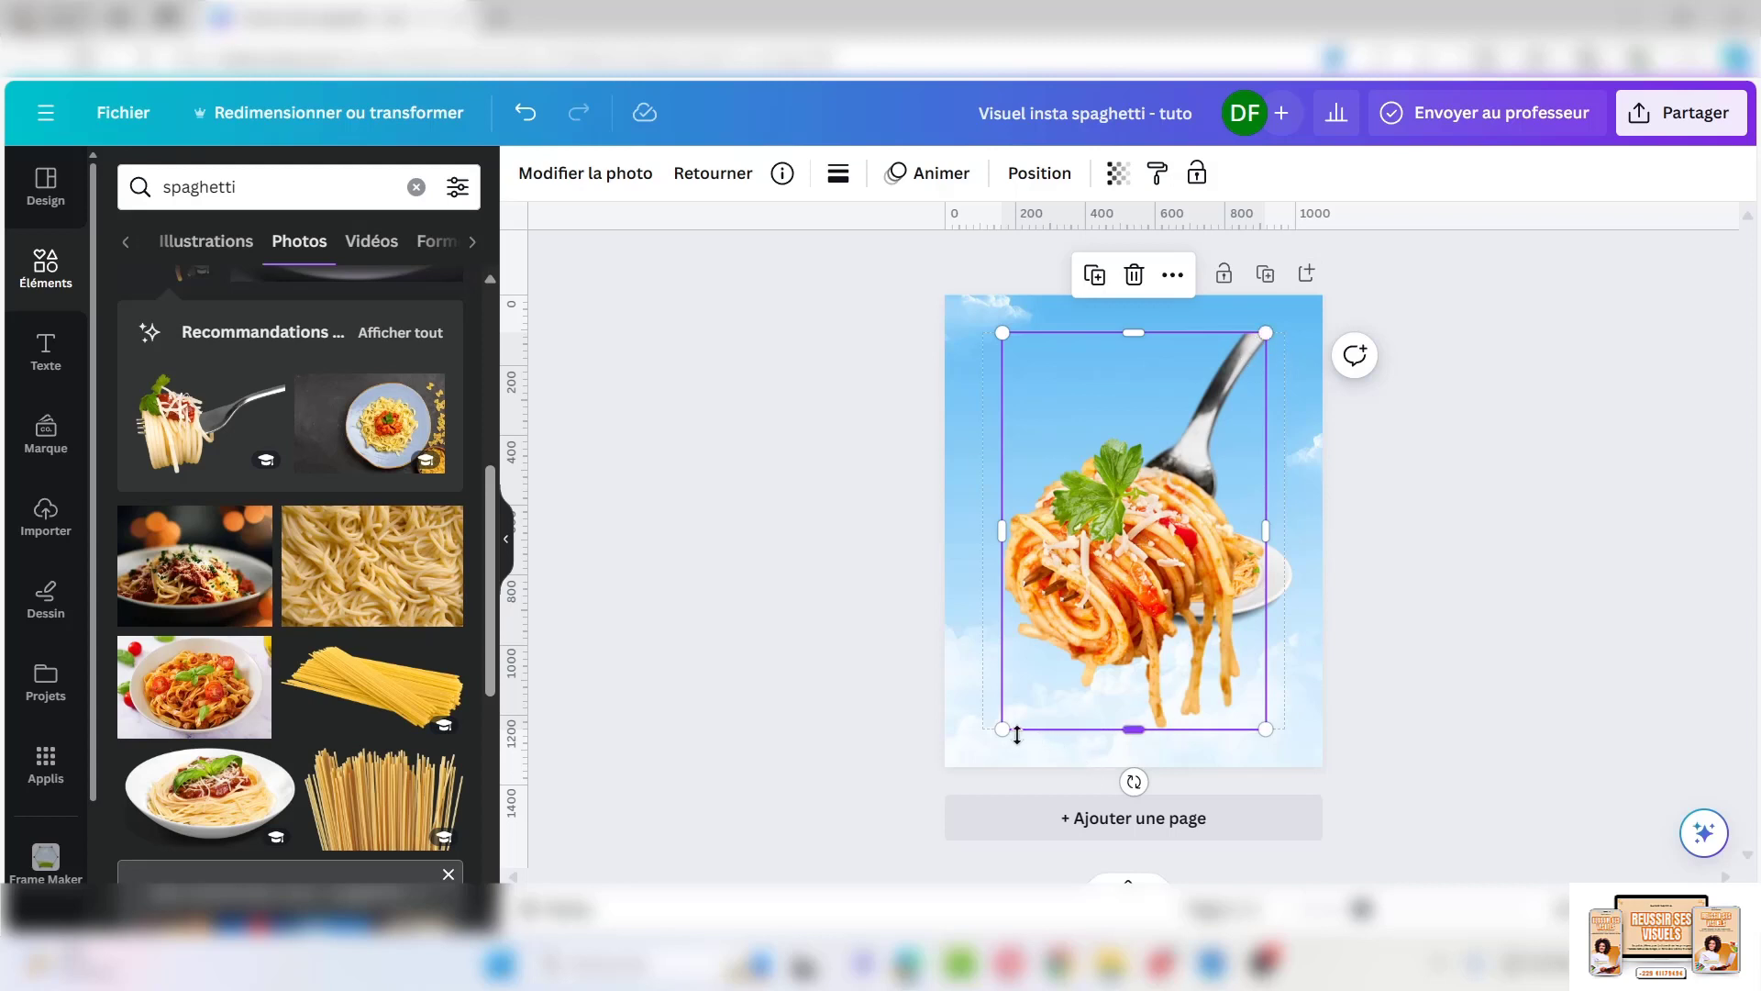
left_click_drag(1005, 731, 1145, 515)
left_click_drag(1220, 443, 1266, 406)
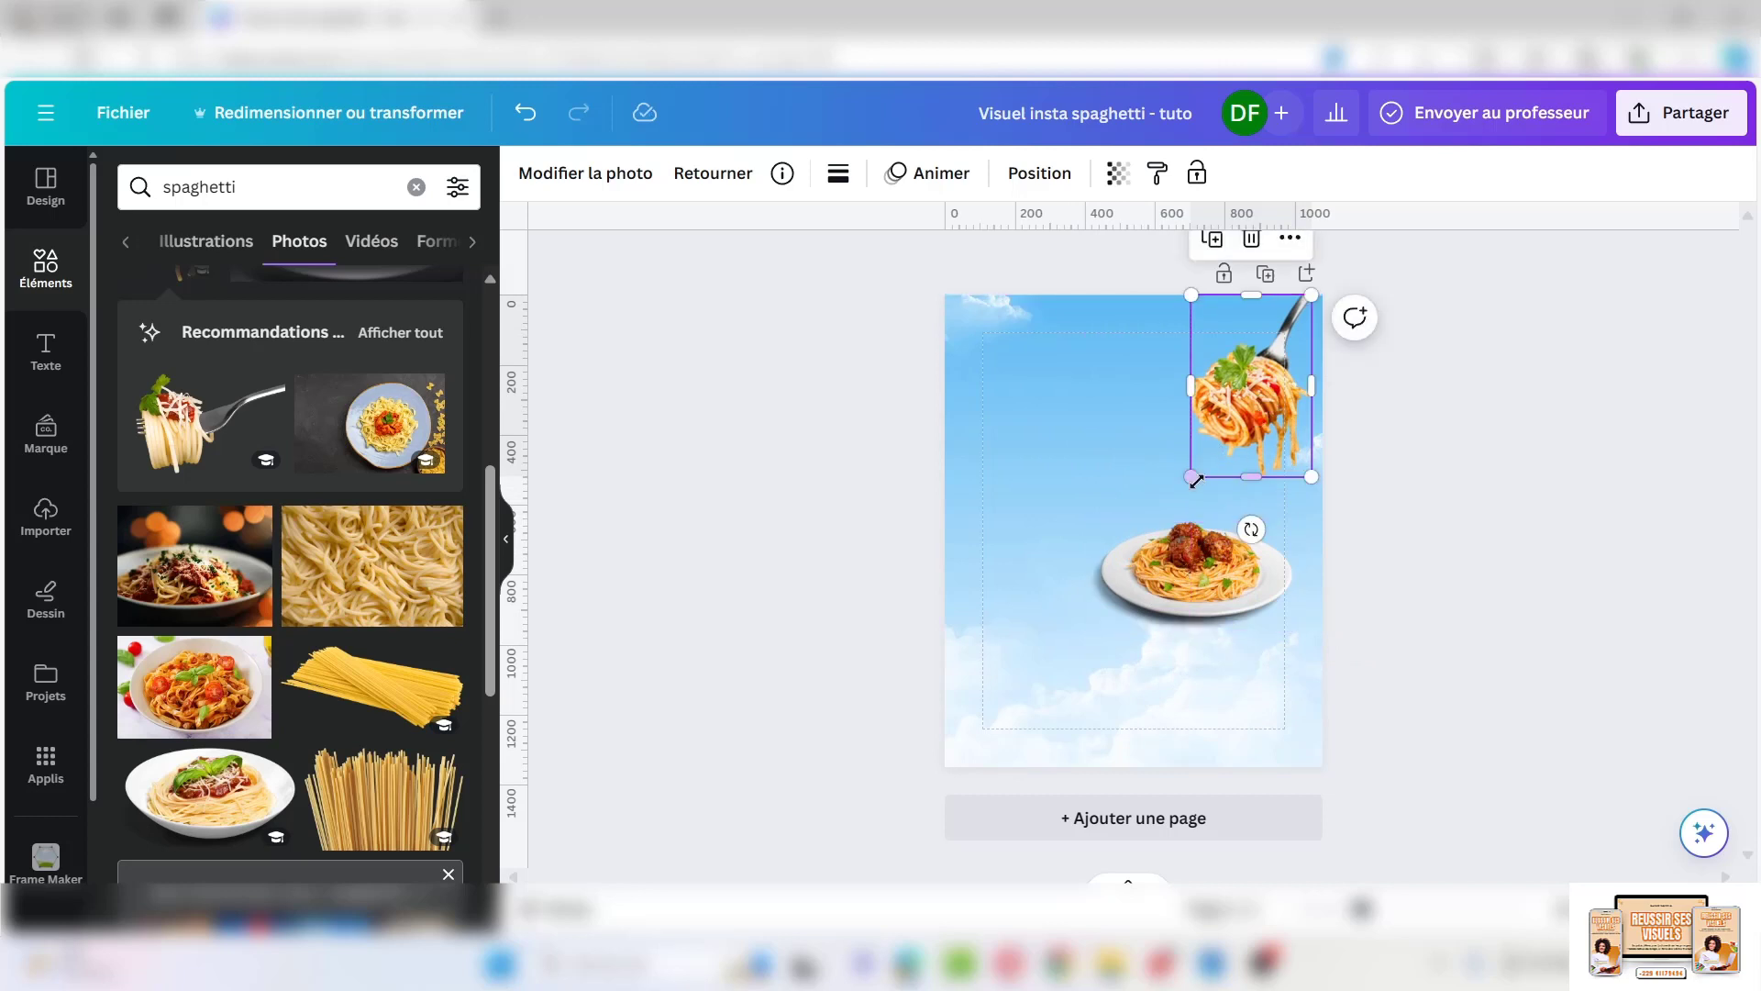
Enlarge the meatball plate slightly, shift it lower right, then clear the search
left_click(1098, 627)
left_click_drag(1091, 631, 1058, 647)
left_click_drag(1177, 585, 1197, 595)
left_click(1029, 476)
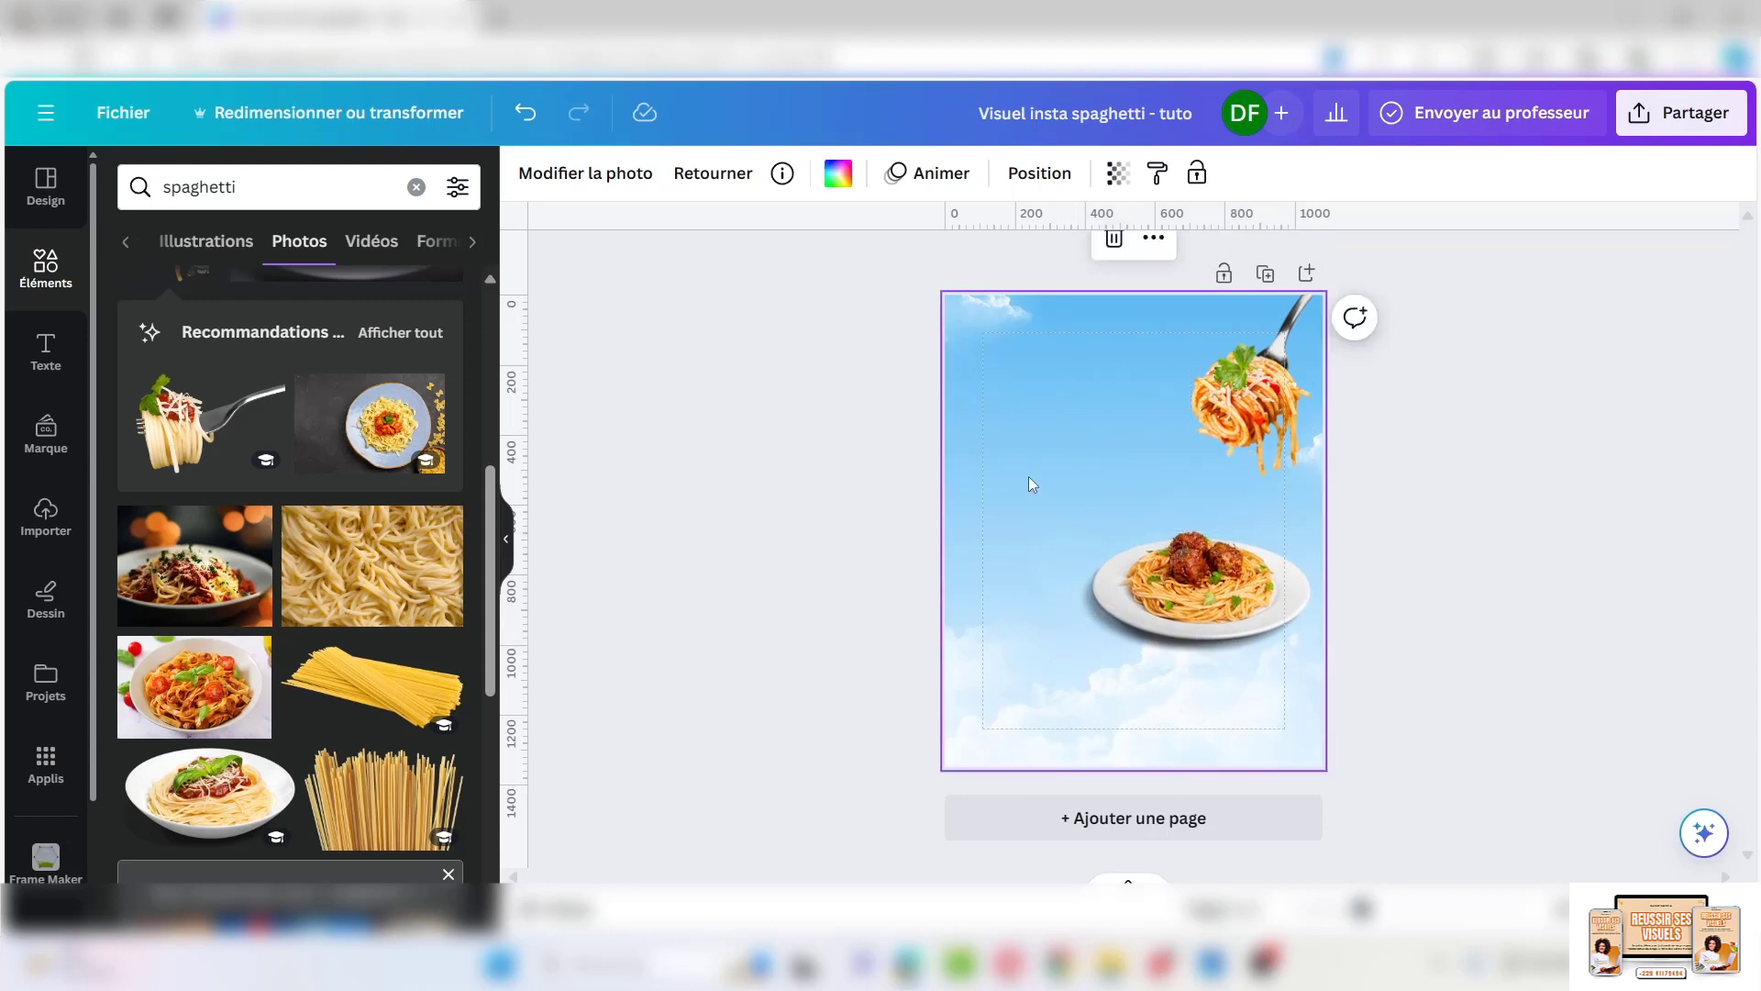
left_click(417, 190)
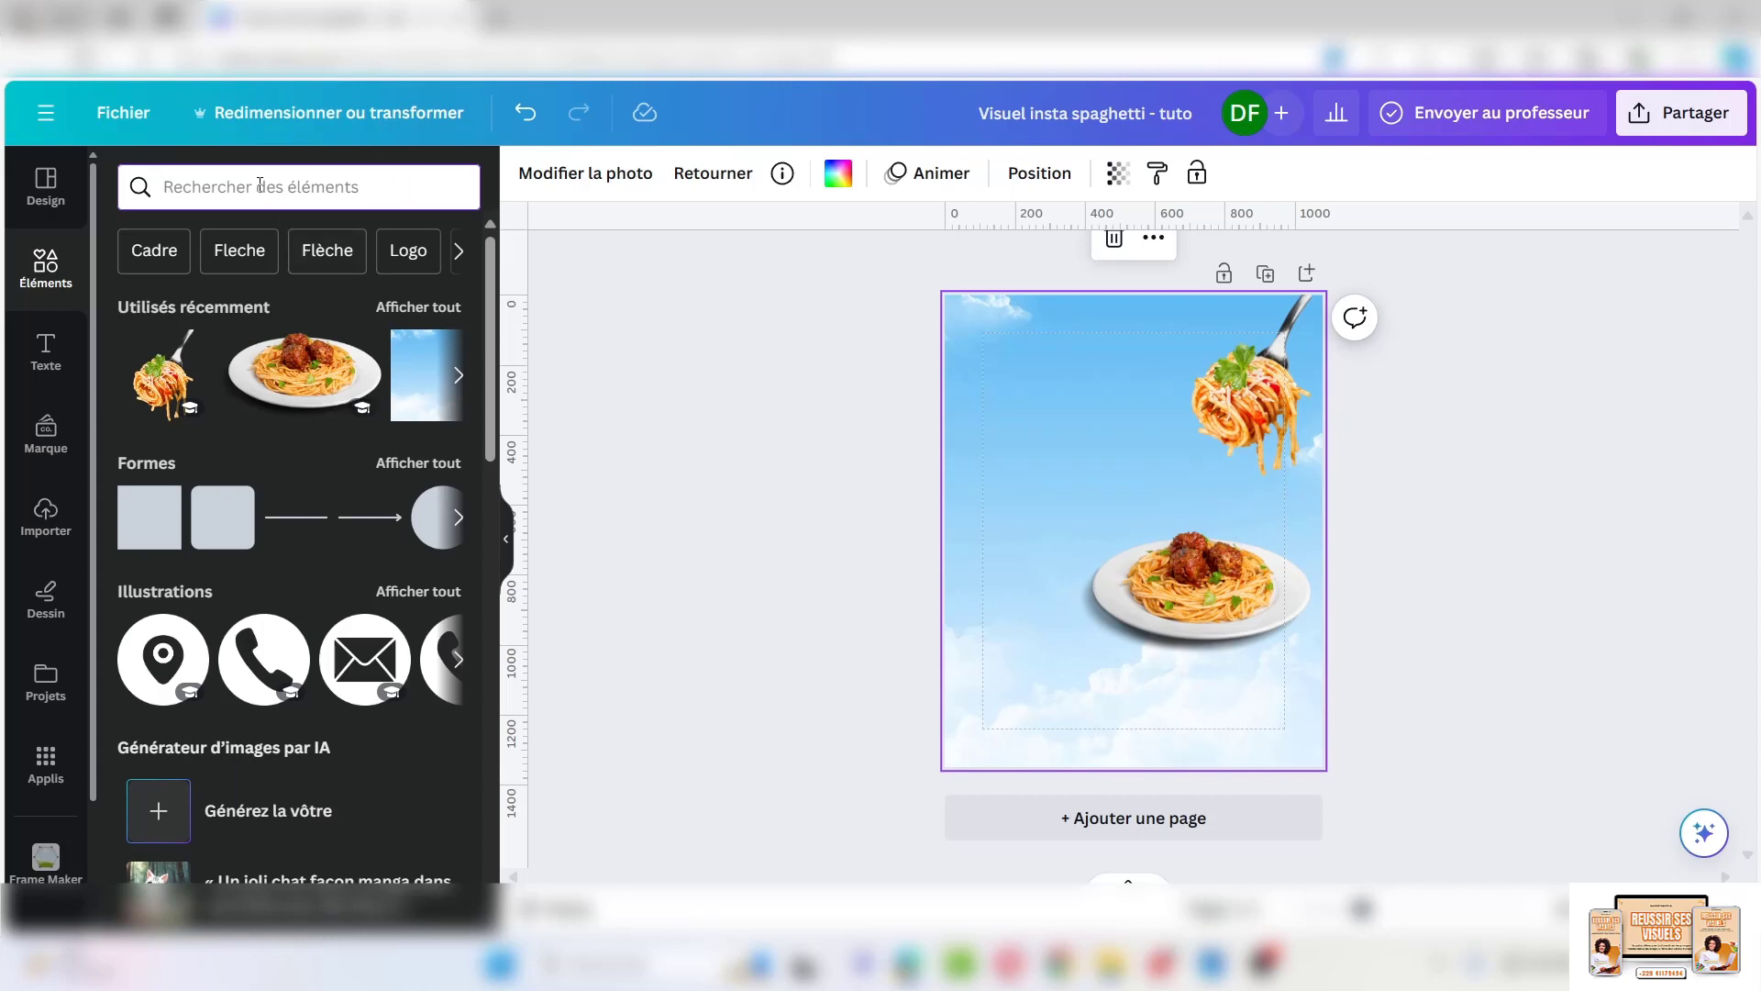
Search photos for 'cut tomato', add a round tomato slice and shrink it tiny
type("cu")
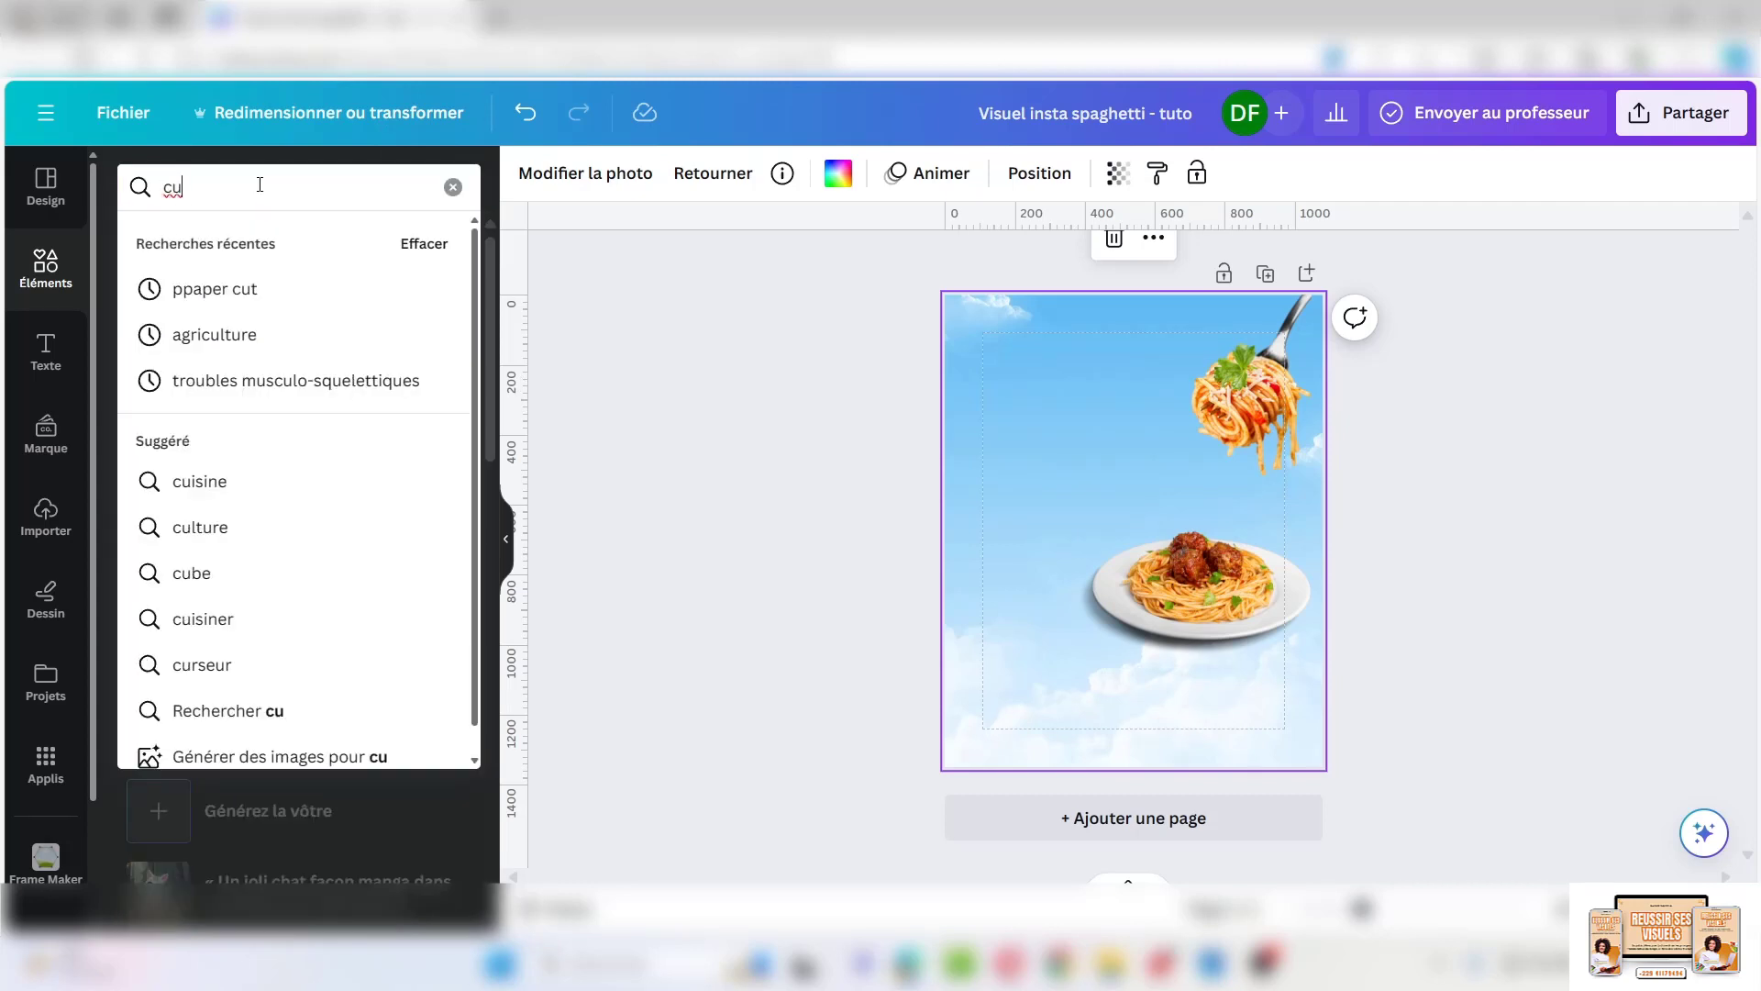
type("t tomato")
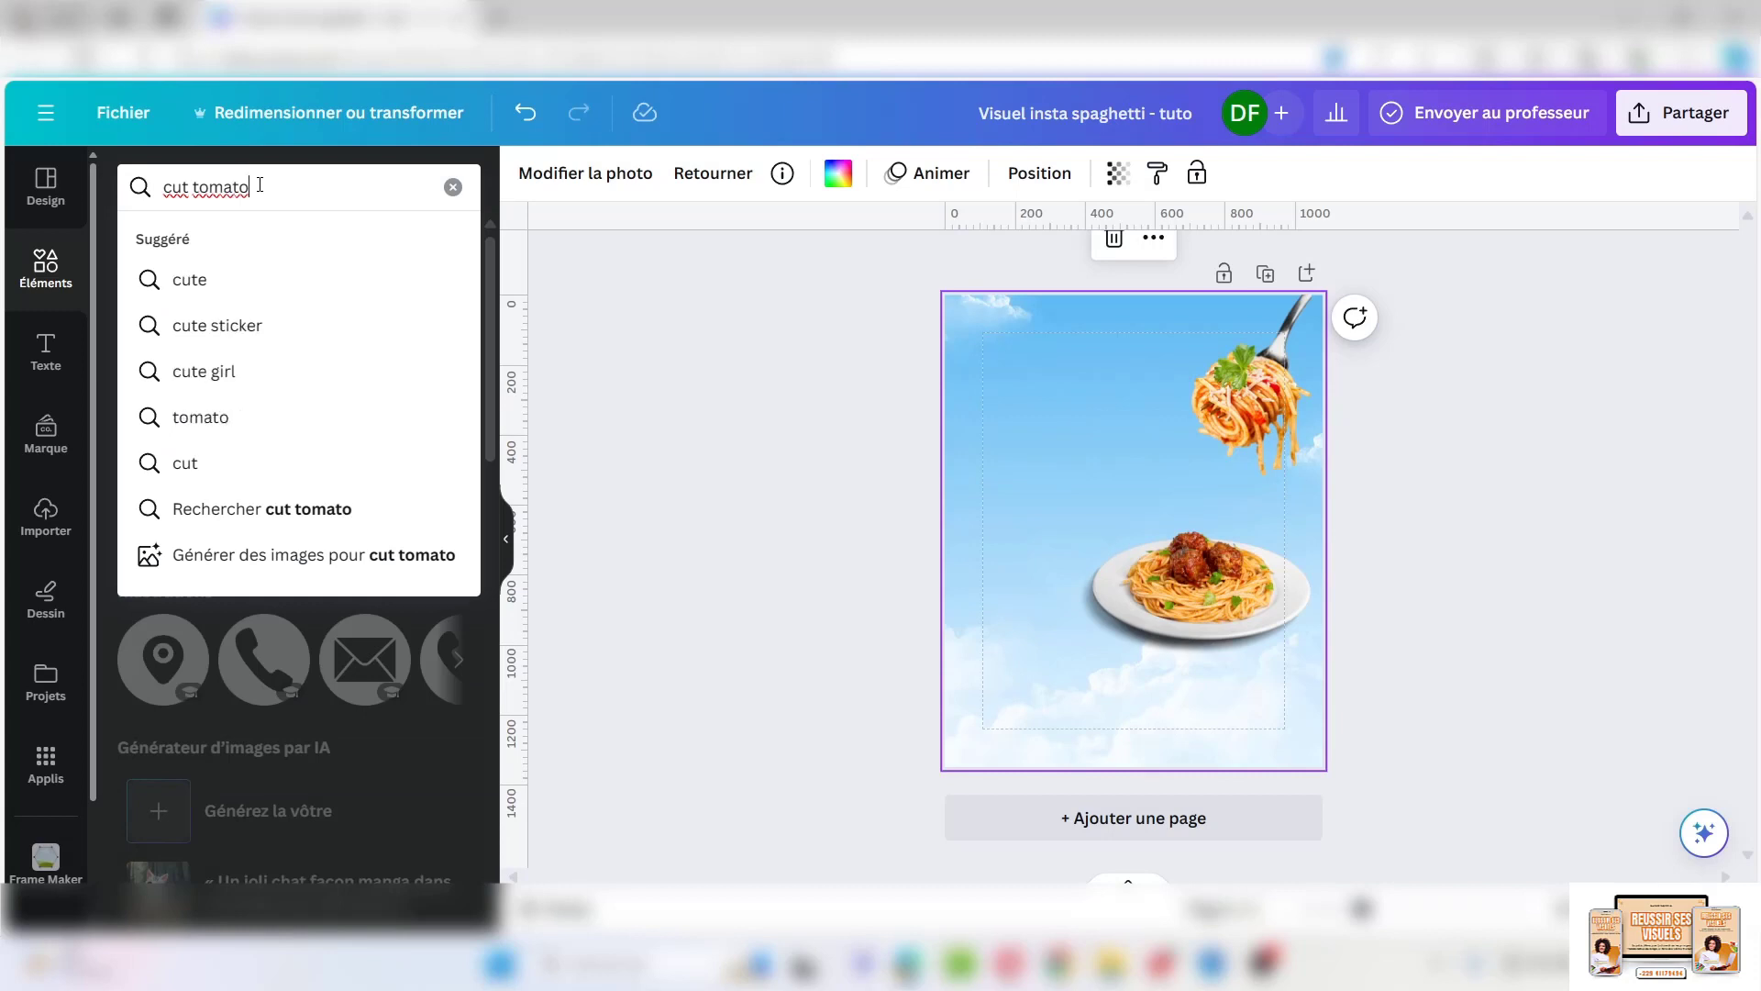
key("Return")
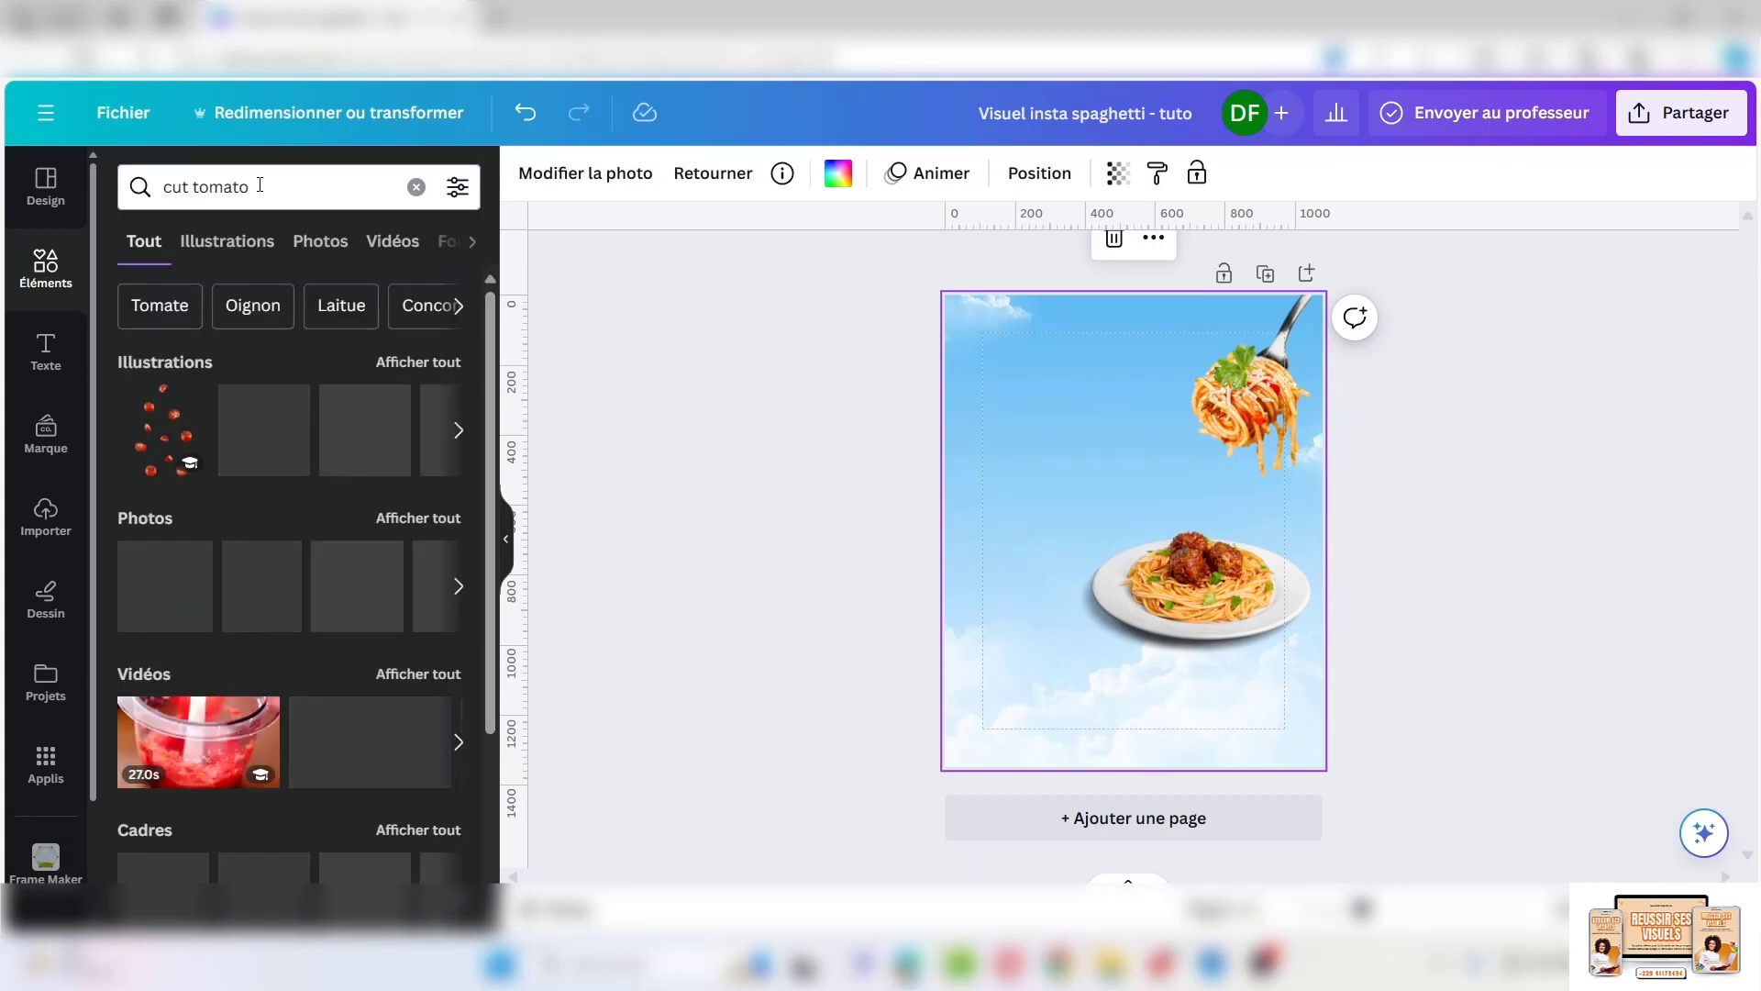
left_click(336, 242)
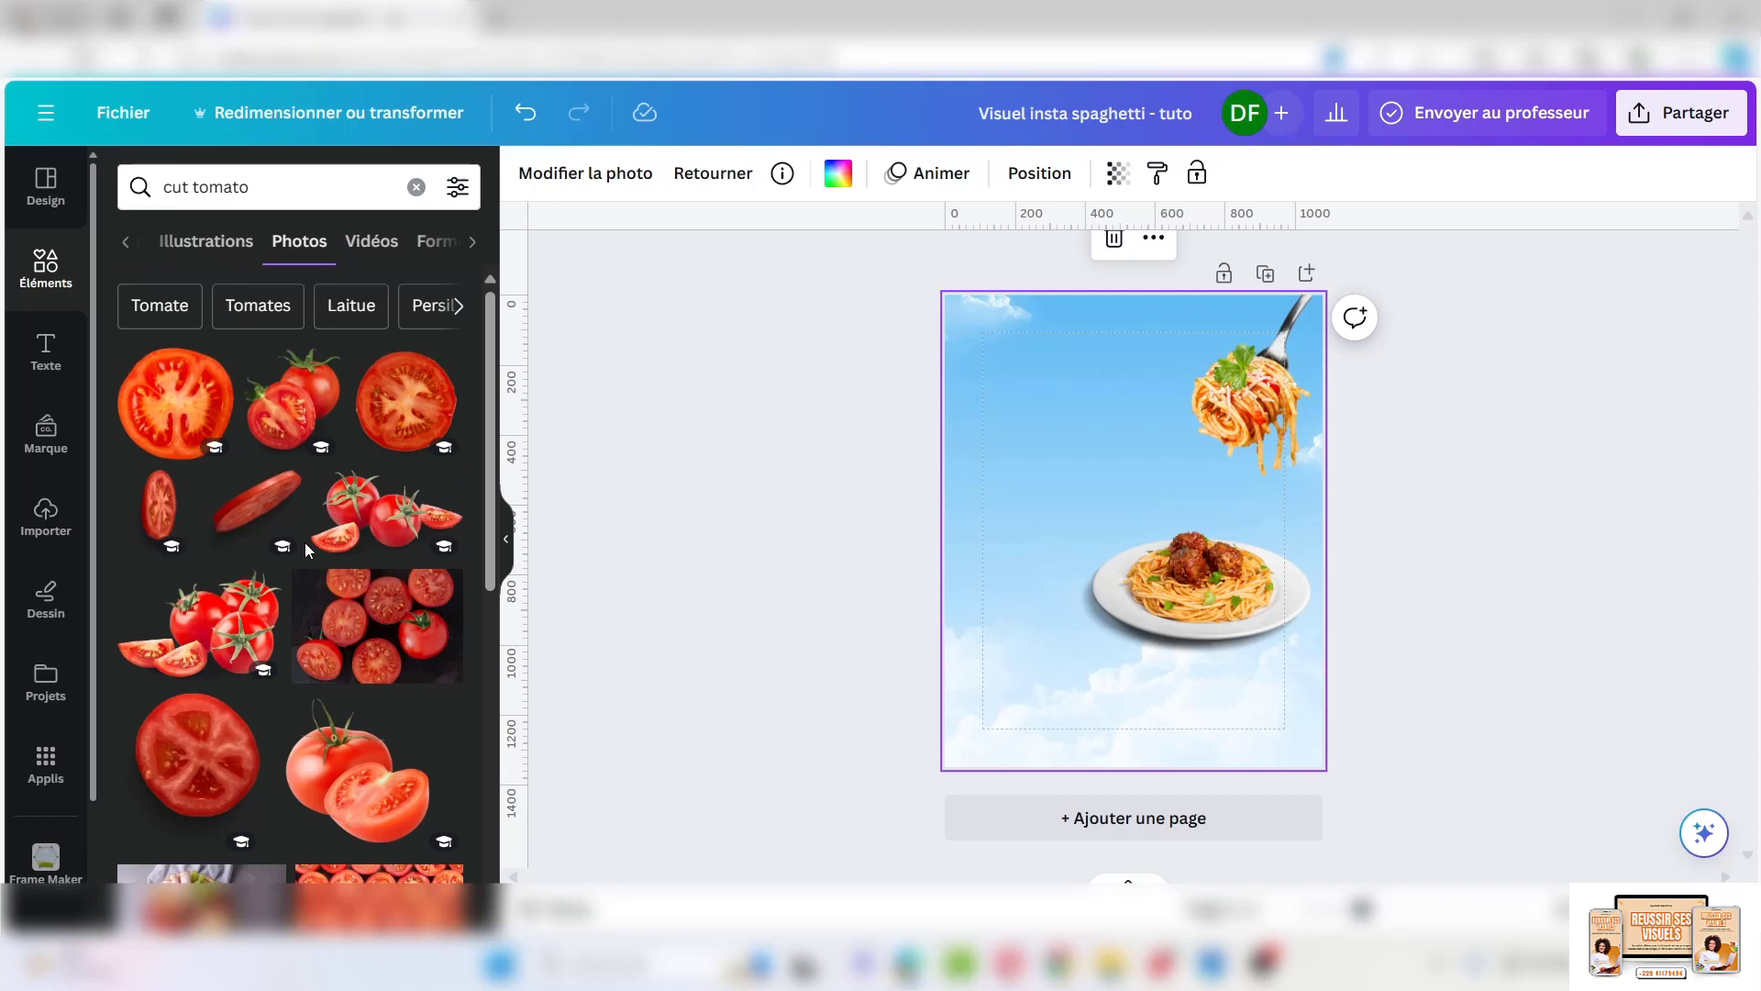
left_click(248, 506)
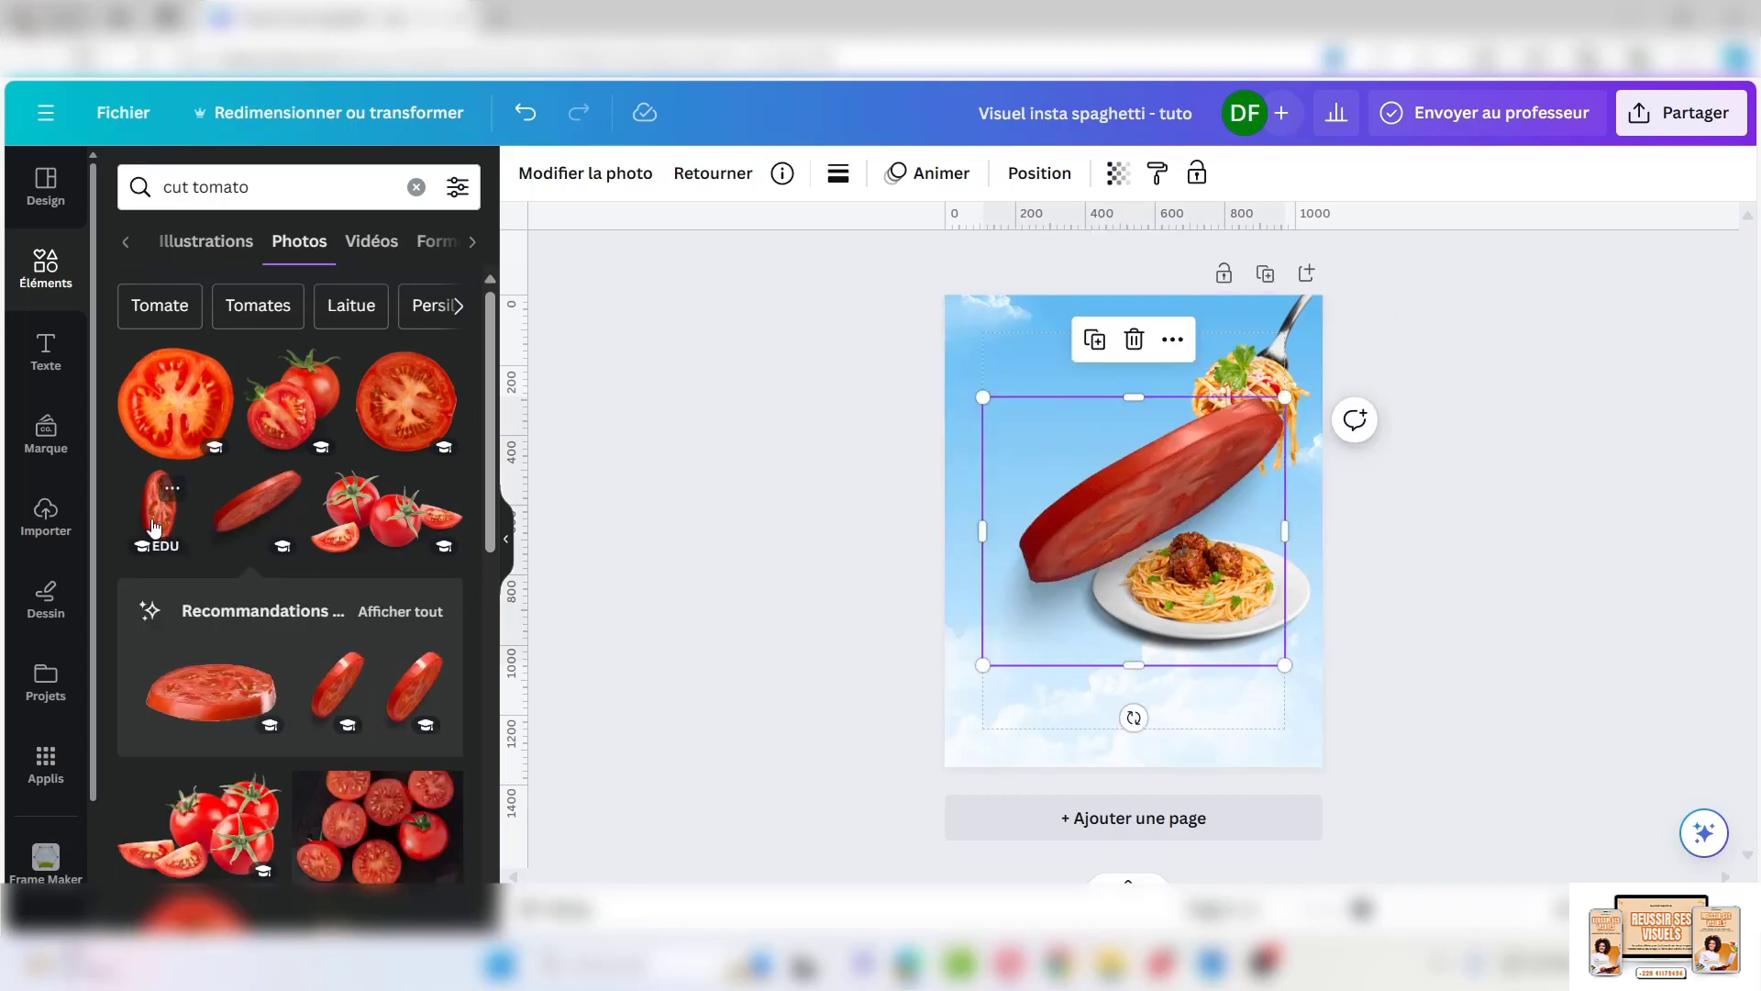
left_click(211, 688)
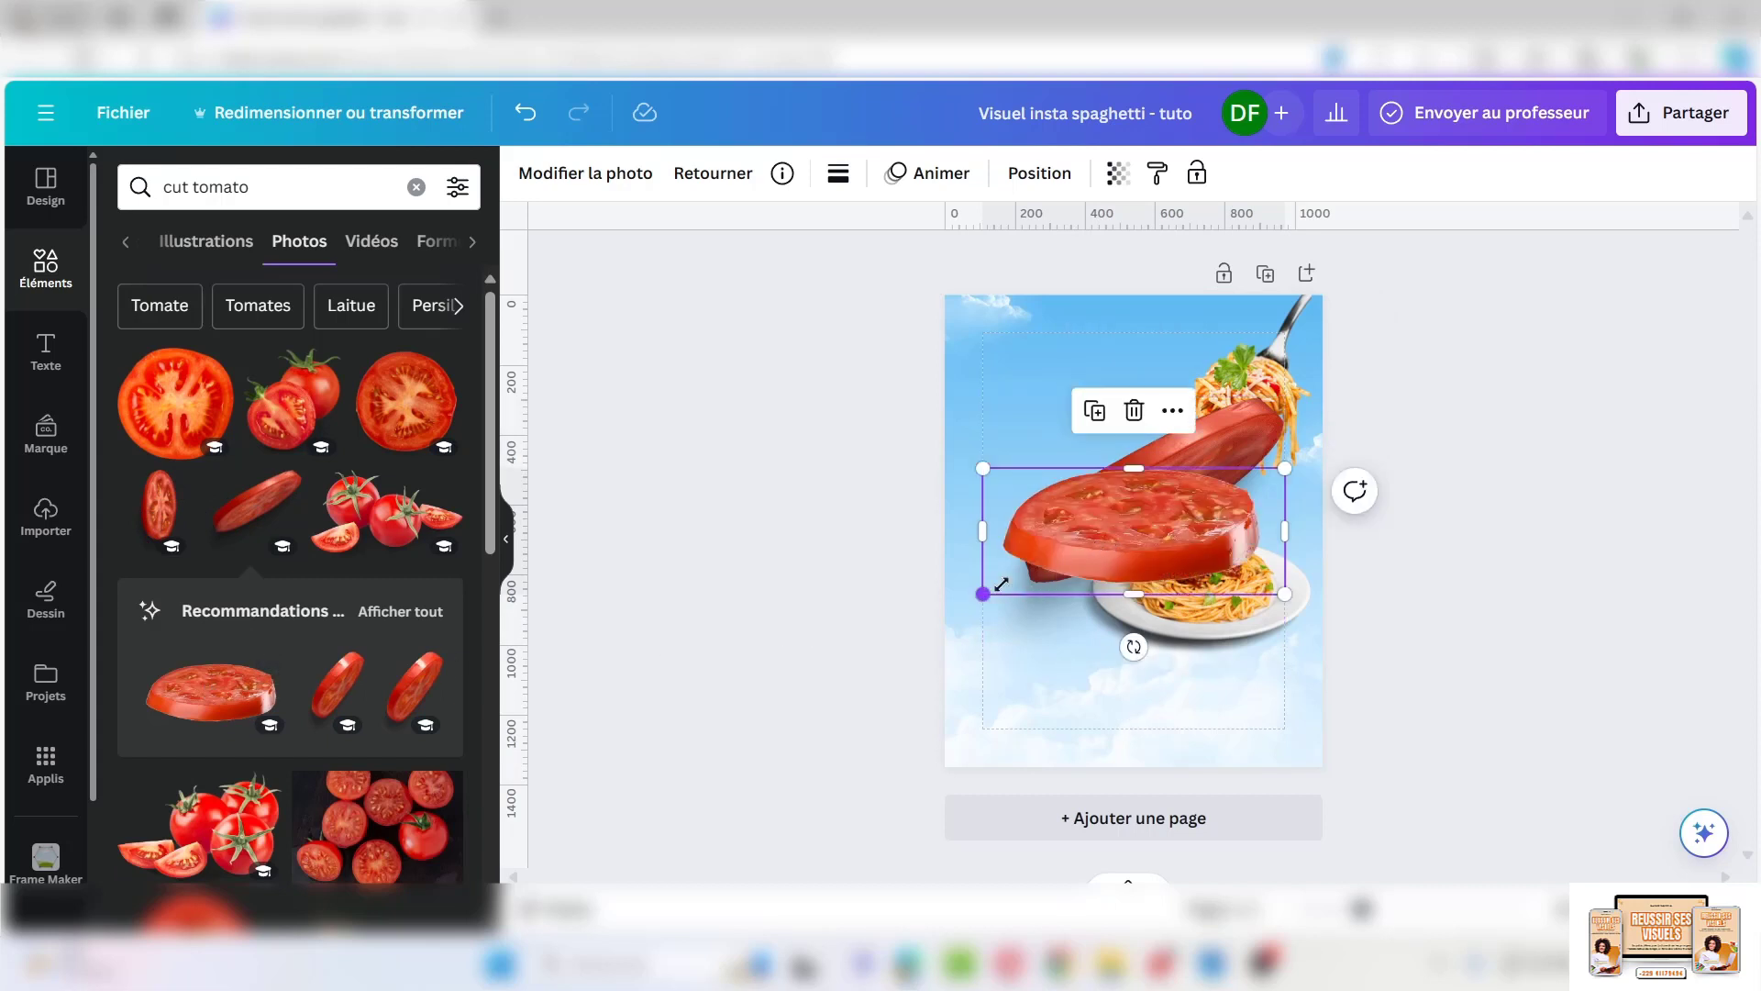
left_click_drag(983, 593, 1261, 644)
Duplicate and resize tomato slices, scattering copies beneath the fork and above the meatballs
left_click(1112, 521)
left_click(1147, 508)
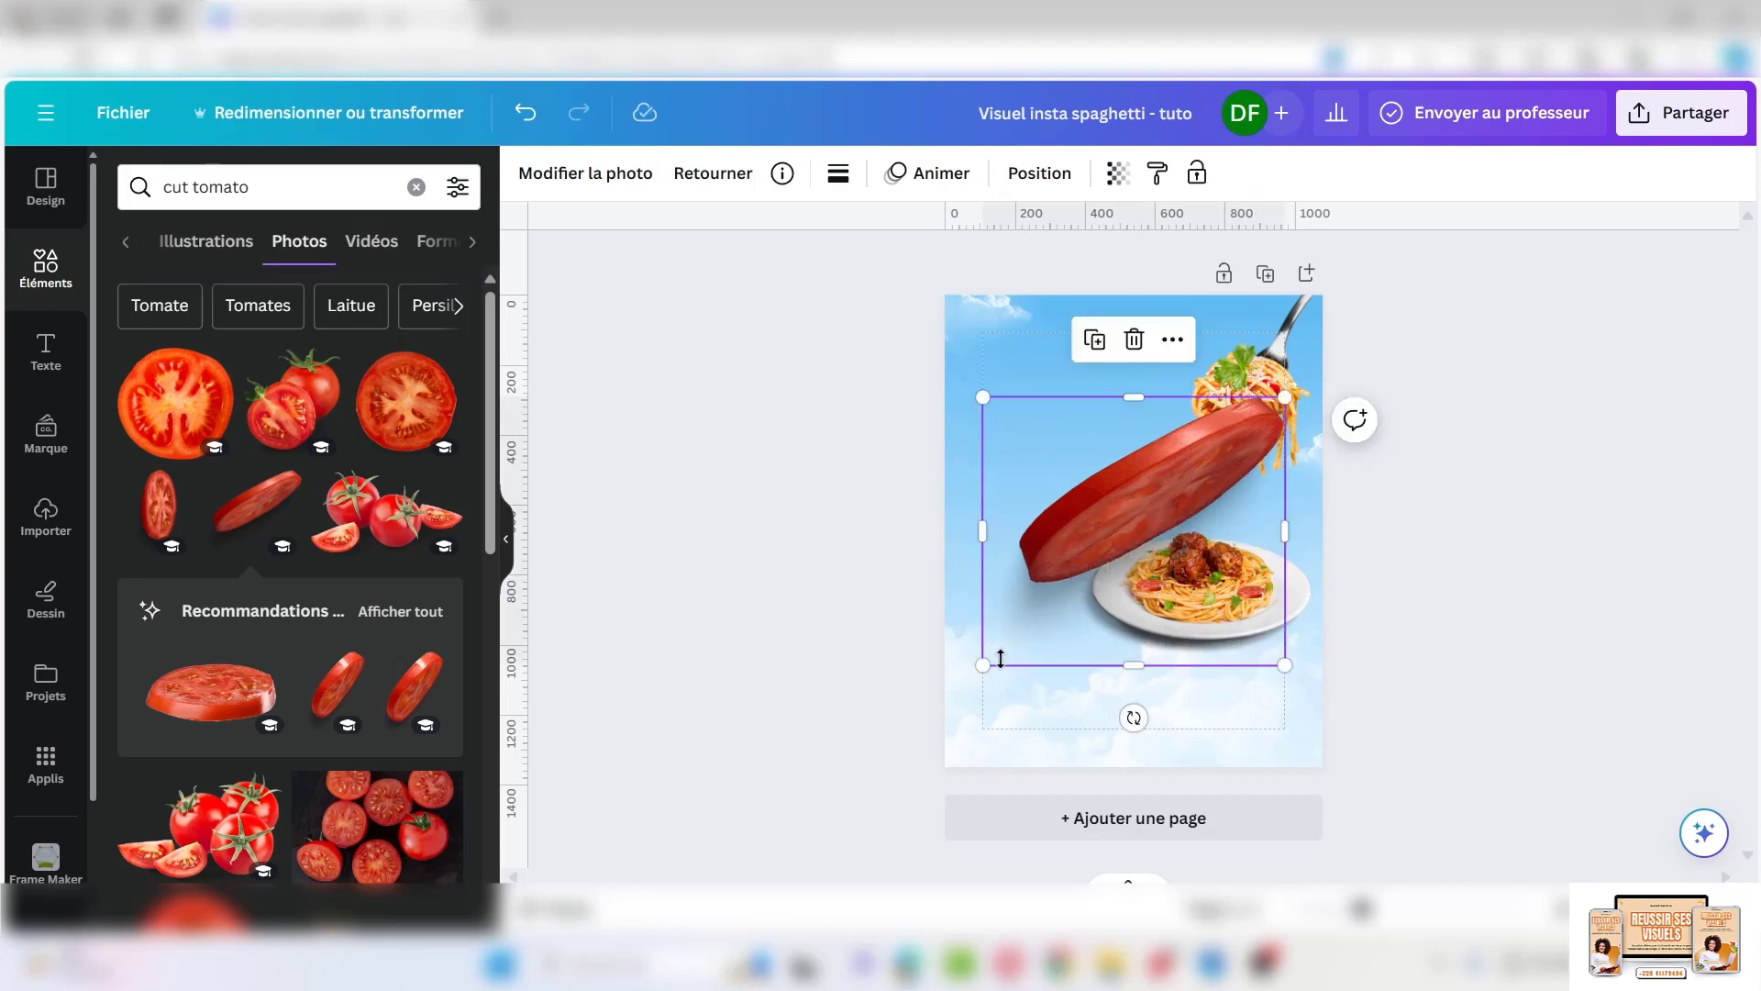
left_click_drag(984, 664, 1262, 539)
left_click(1148, 380)
left_click(1224, 463)
left_click_drag(1354, 696, 1242, 536)
left_click(1224, 409)
left_click(1190, 453)
left_click(1152, 381)
left_click_drag(1200, 466, 1191, 511)
left_click(257, 188)
left_click_drag(257, 188, 158, 206)
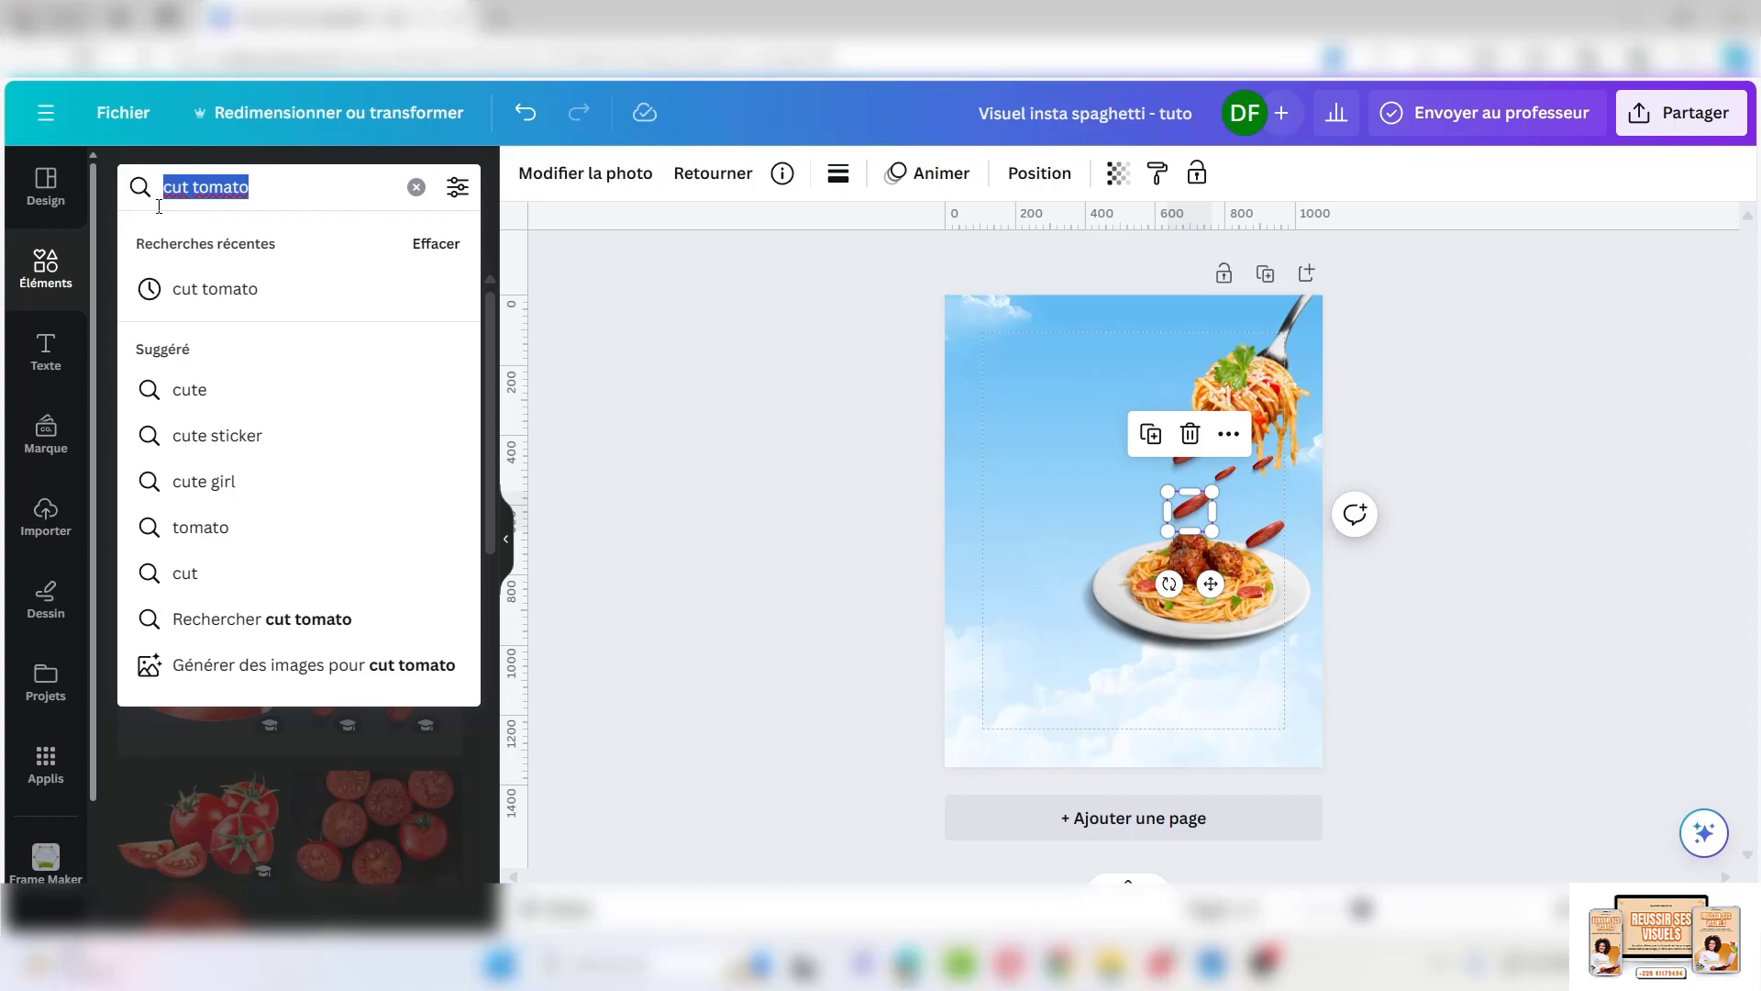
Search for 'parsley' and filter the photo results to cut-outs only
type("parsley")
key("Return")
scroll(335, 474, "down", 5)
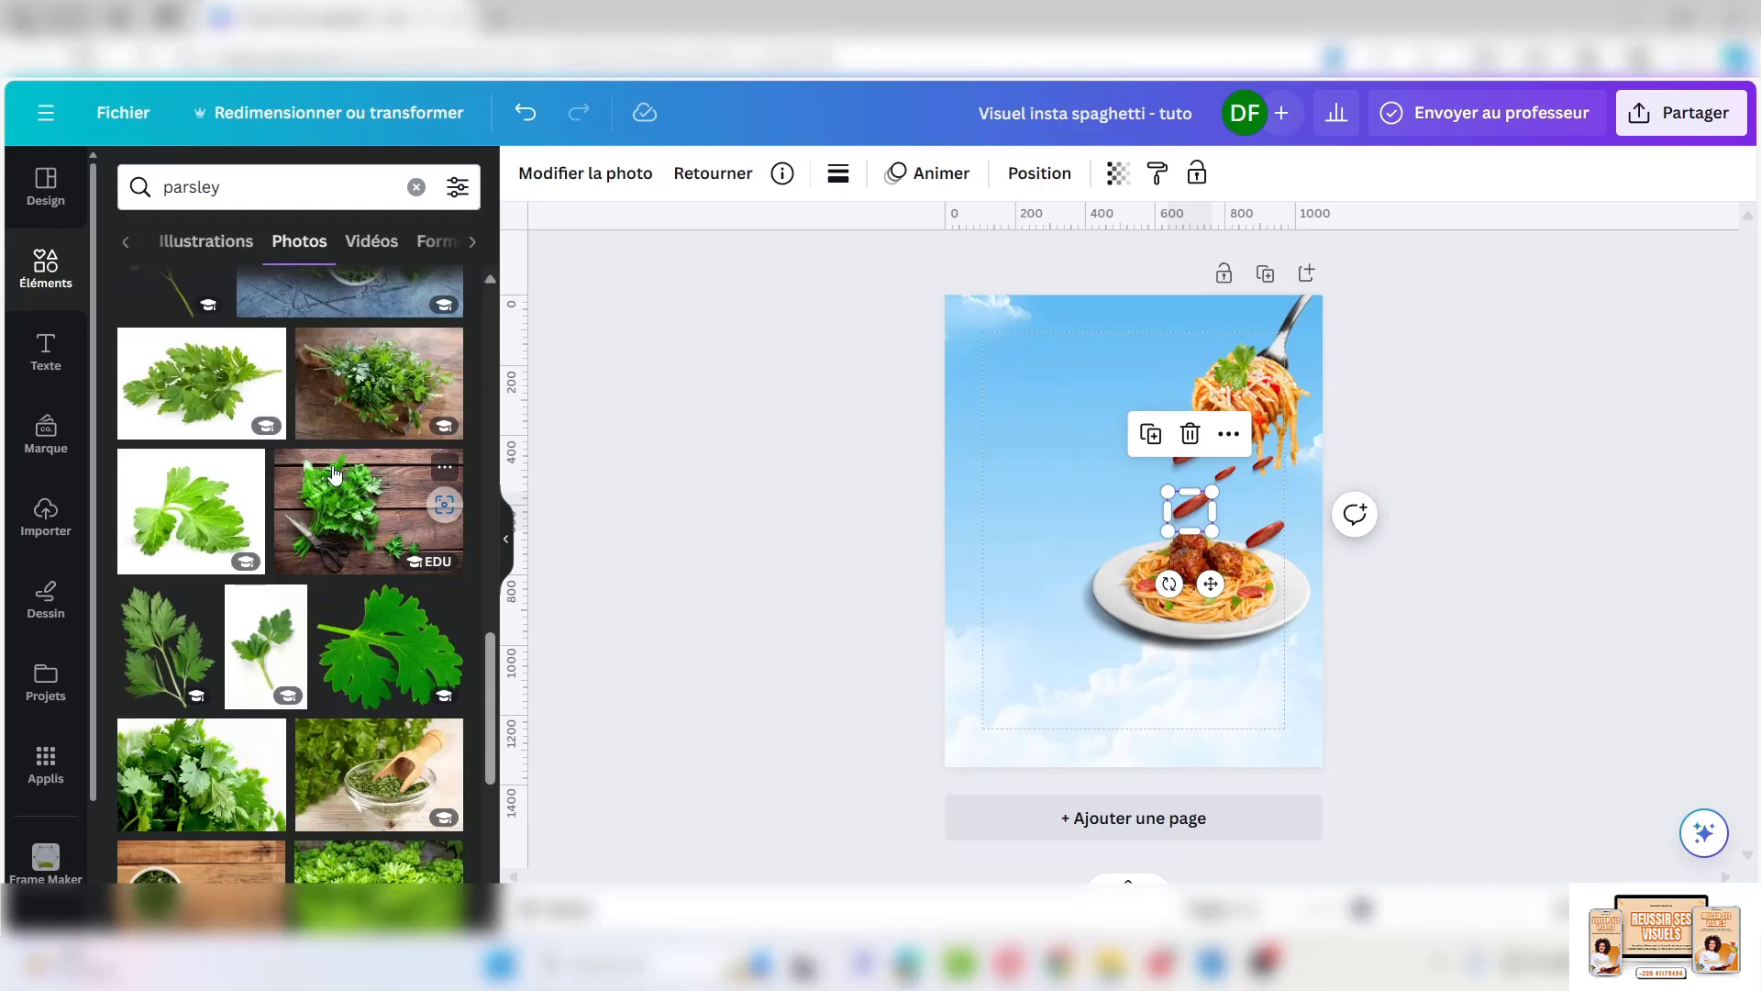
scroll(335, 474, "down", 10)
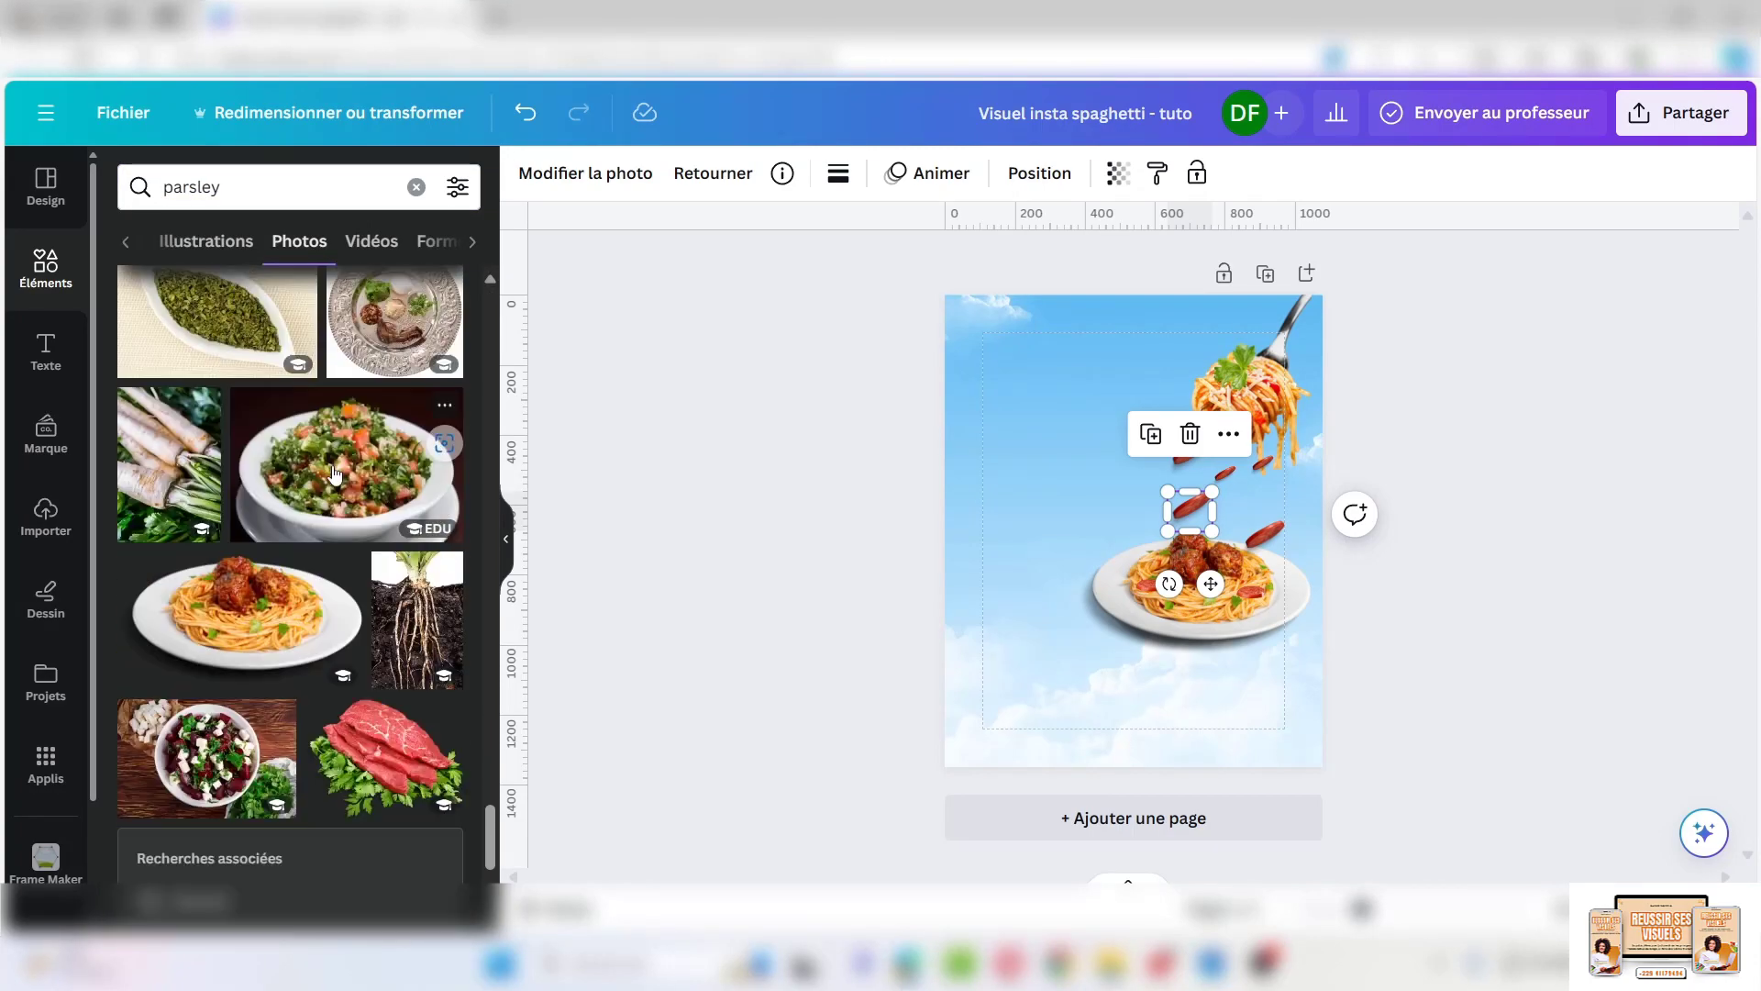
scroll(335, 474, "down", 10)
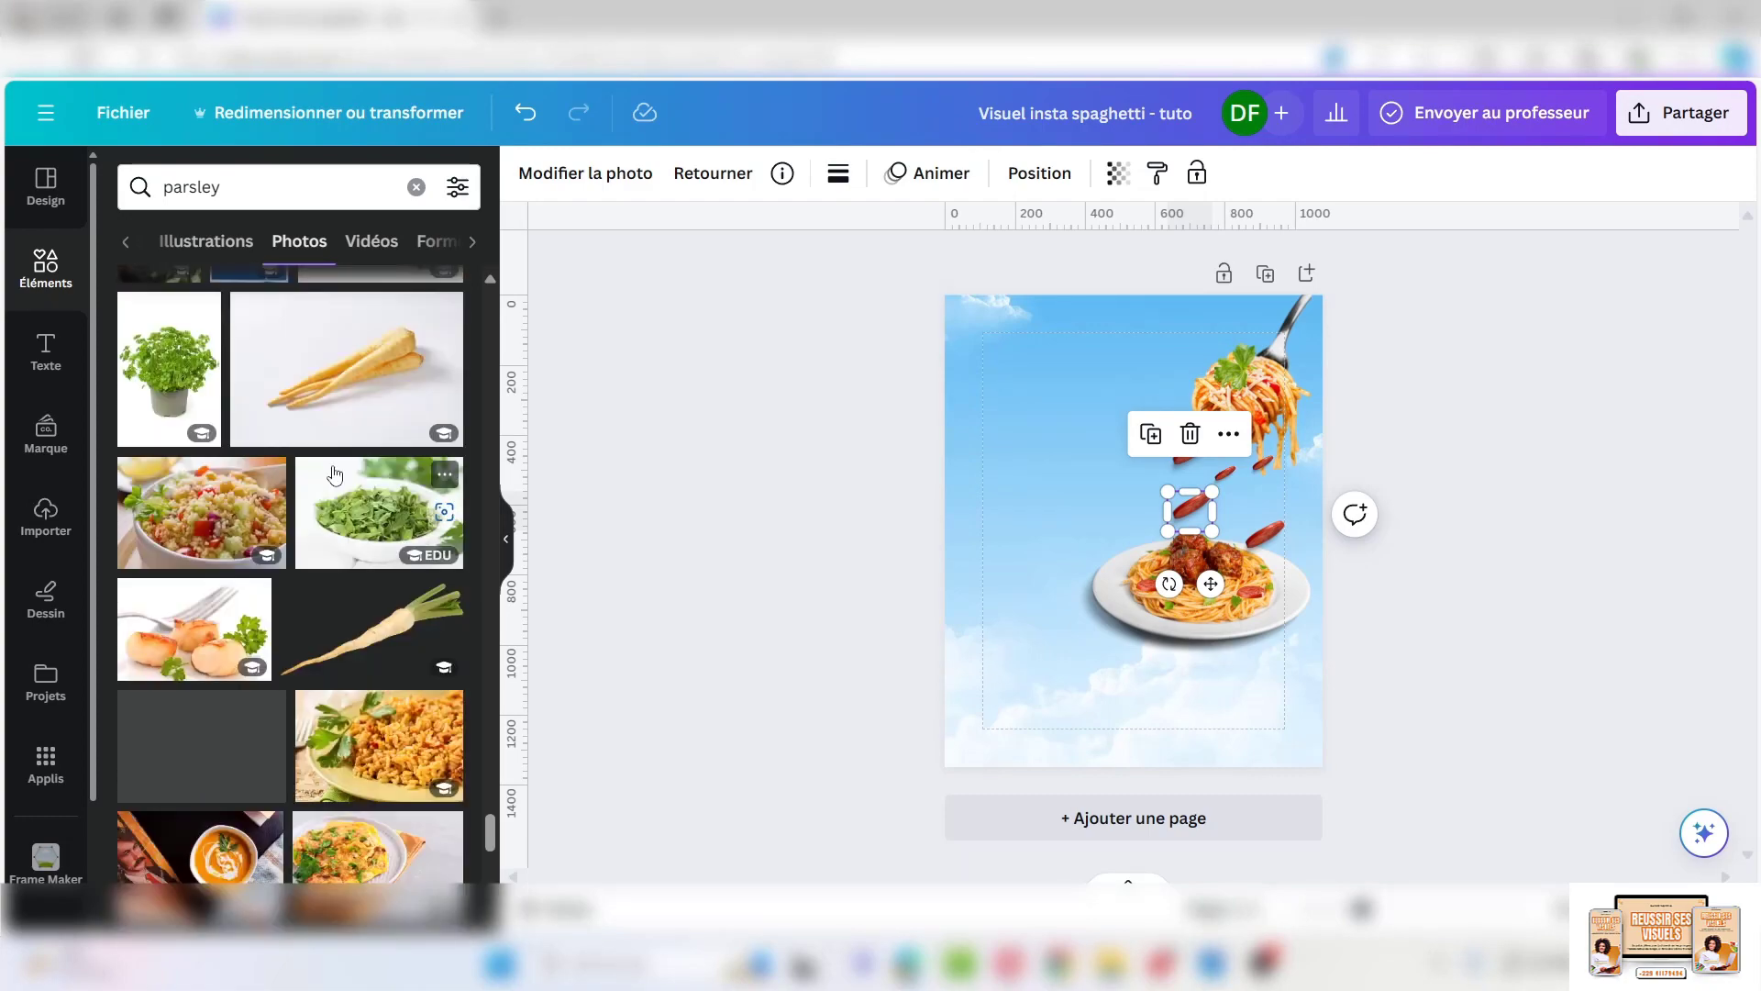
scroll(335, 474, "down", 10)
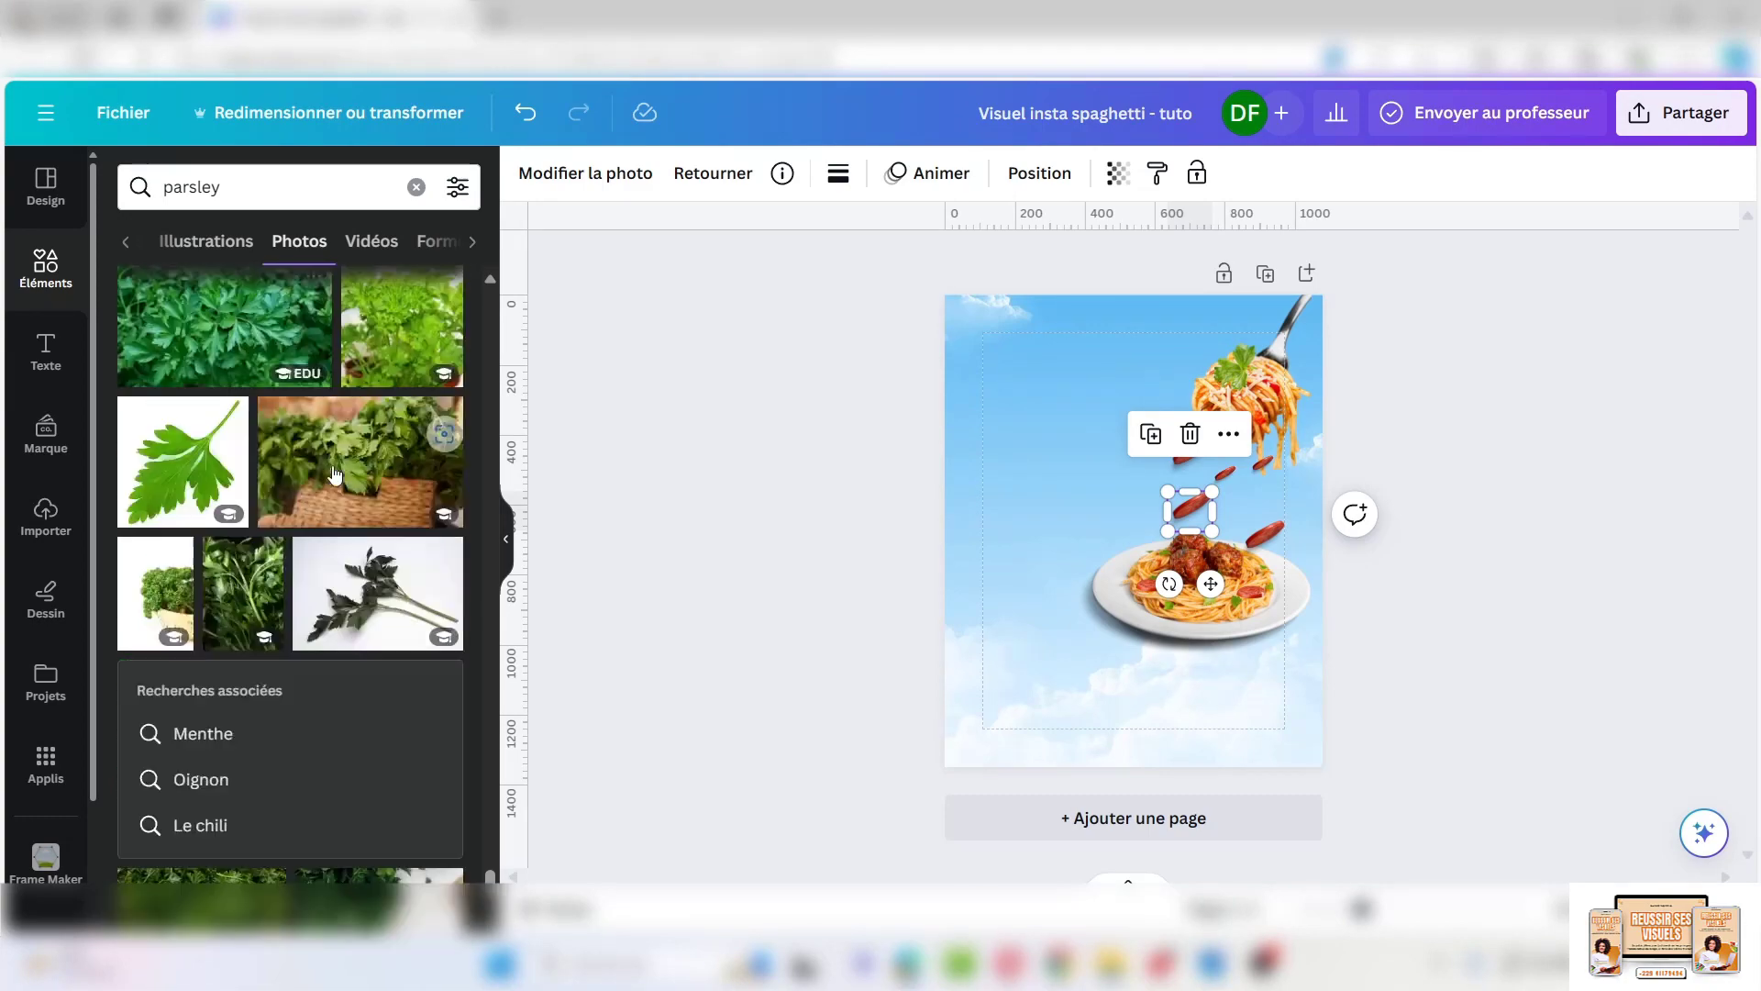
scroll(334, 474, "down", 10)
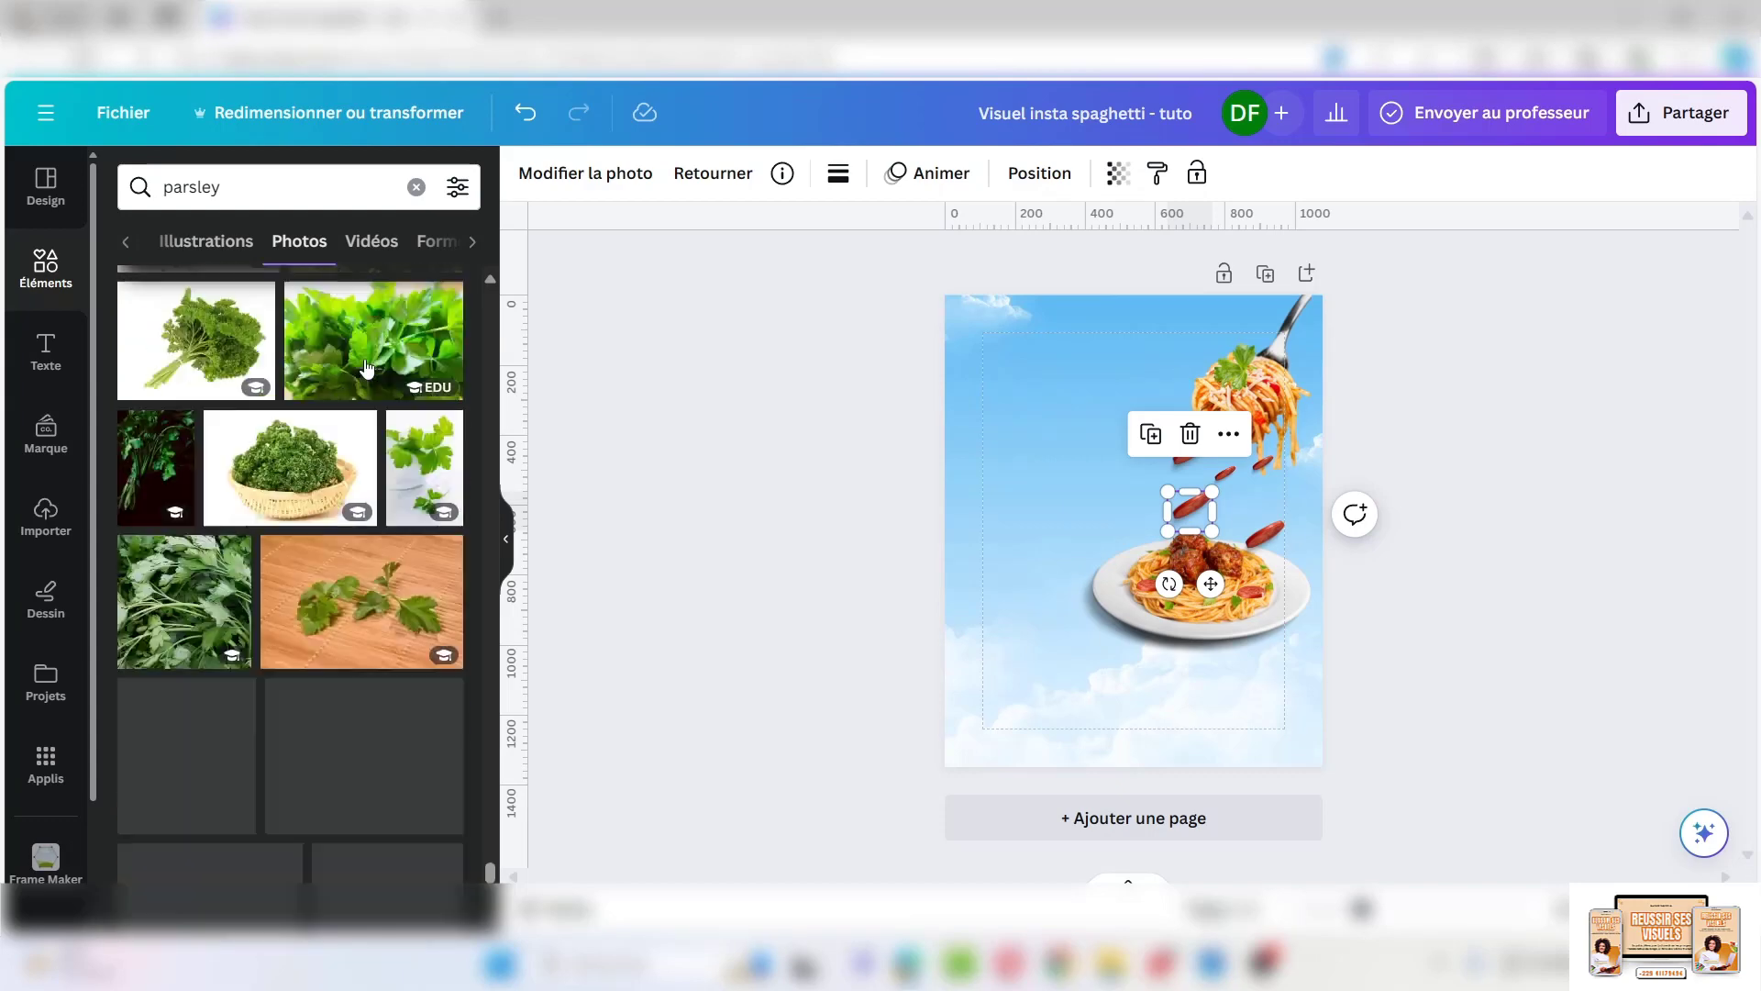
scroll(366, 368, "down", 5)
left_click(463, 195)
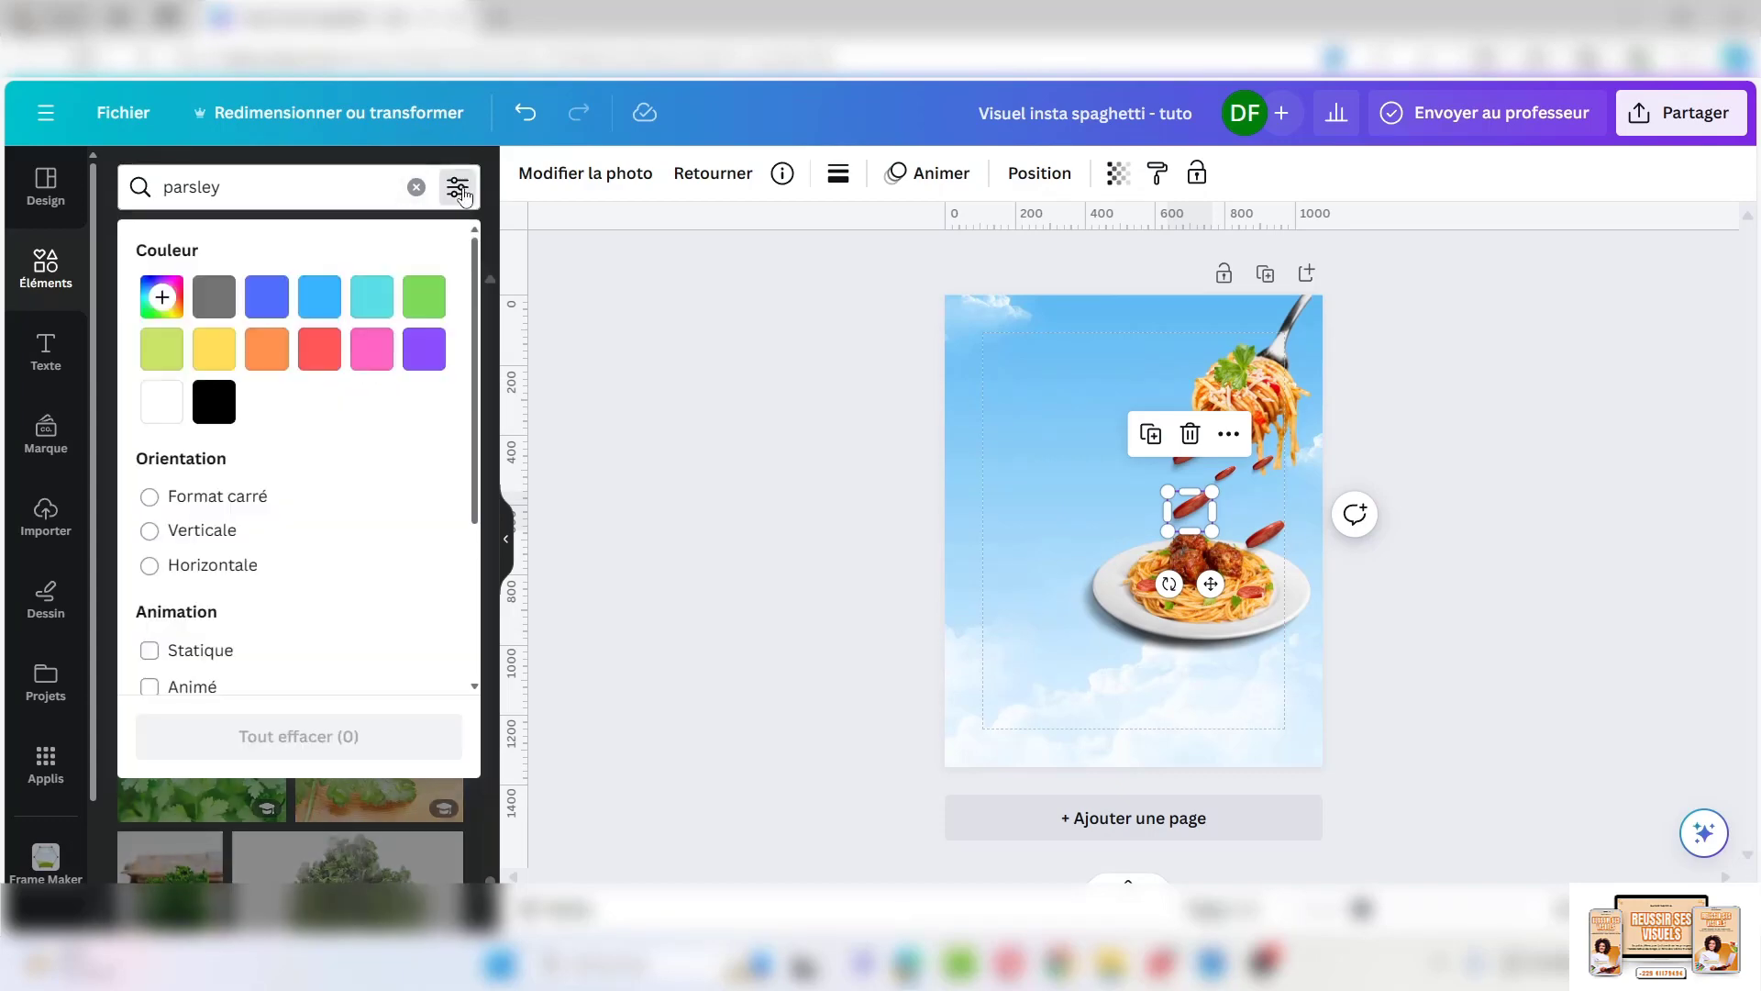
scroll(224, 656, "down", 3)
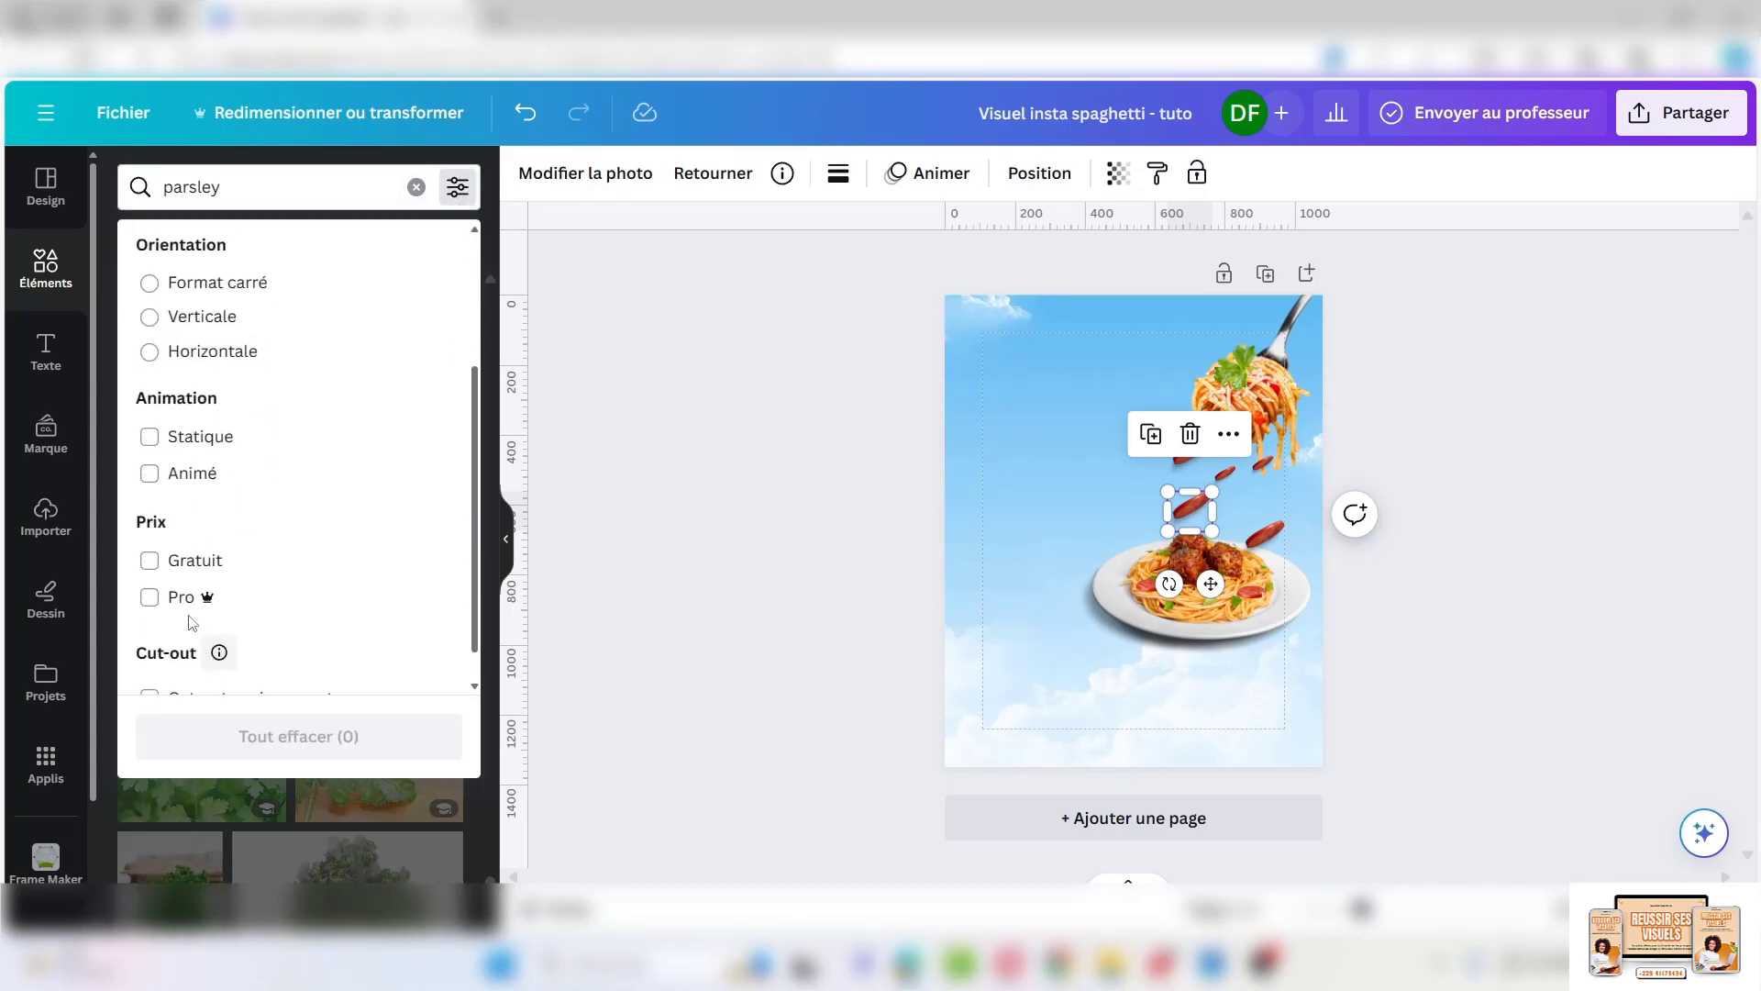
scroll(167, 588, "down", 1)
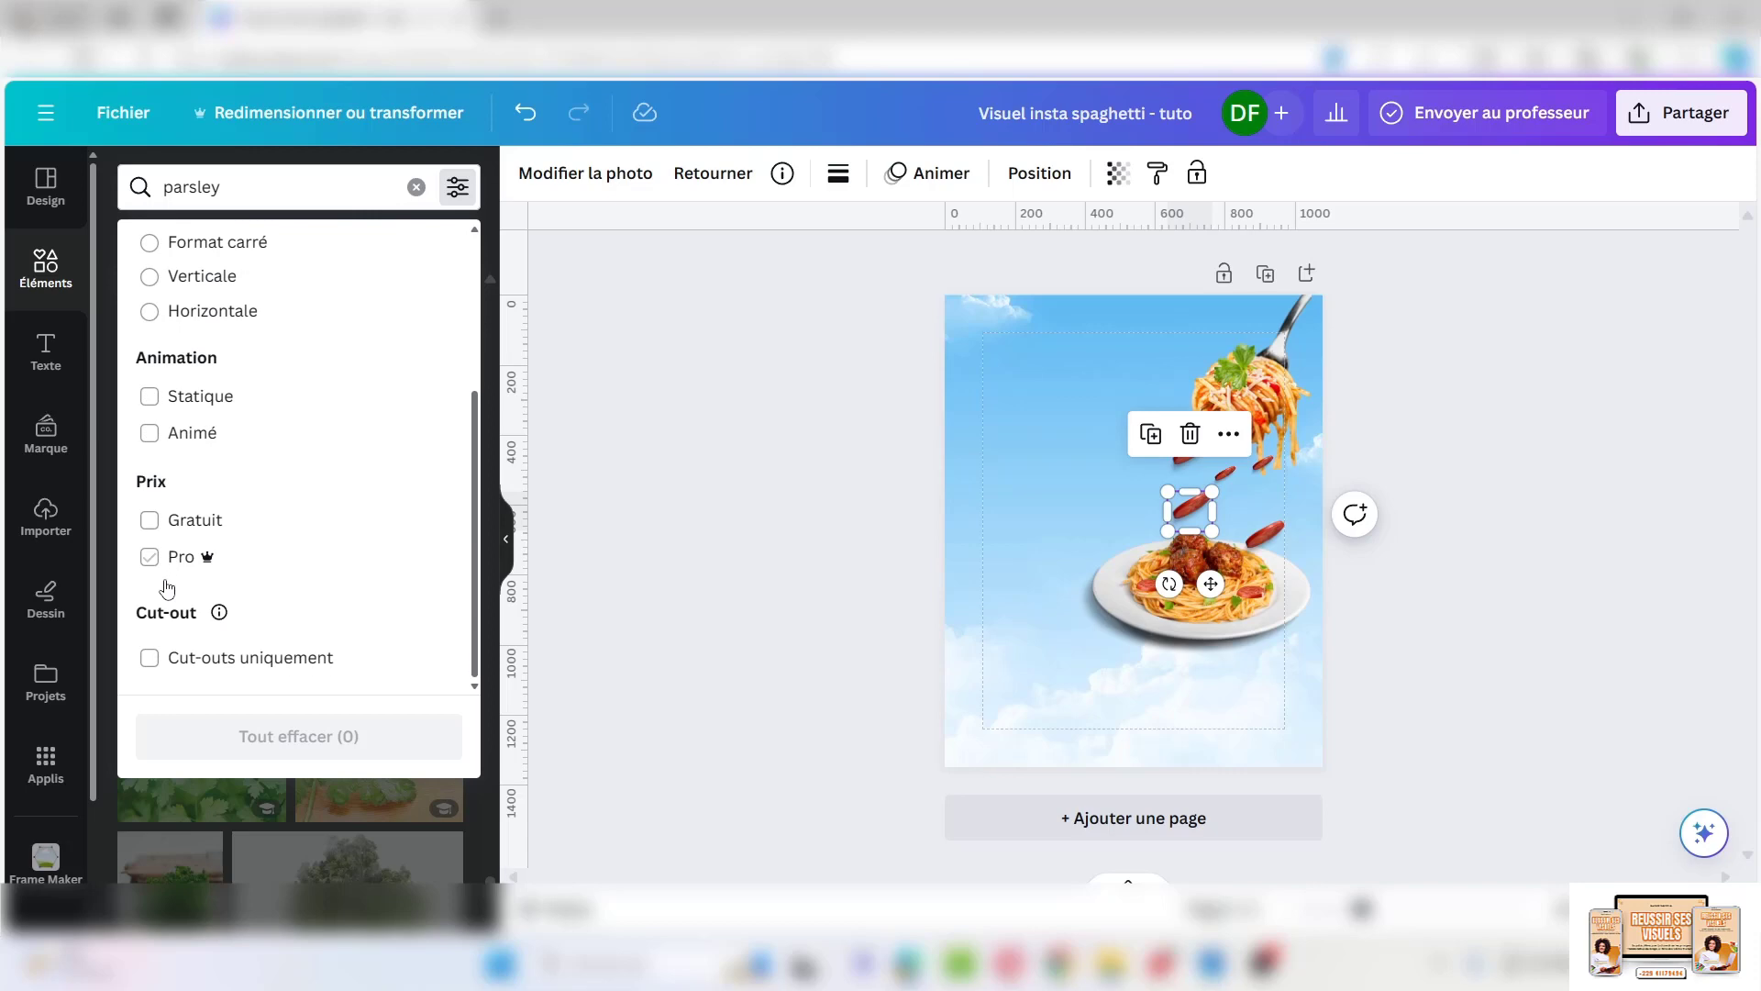
left_click(148, 658)
key("Escape")
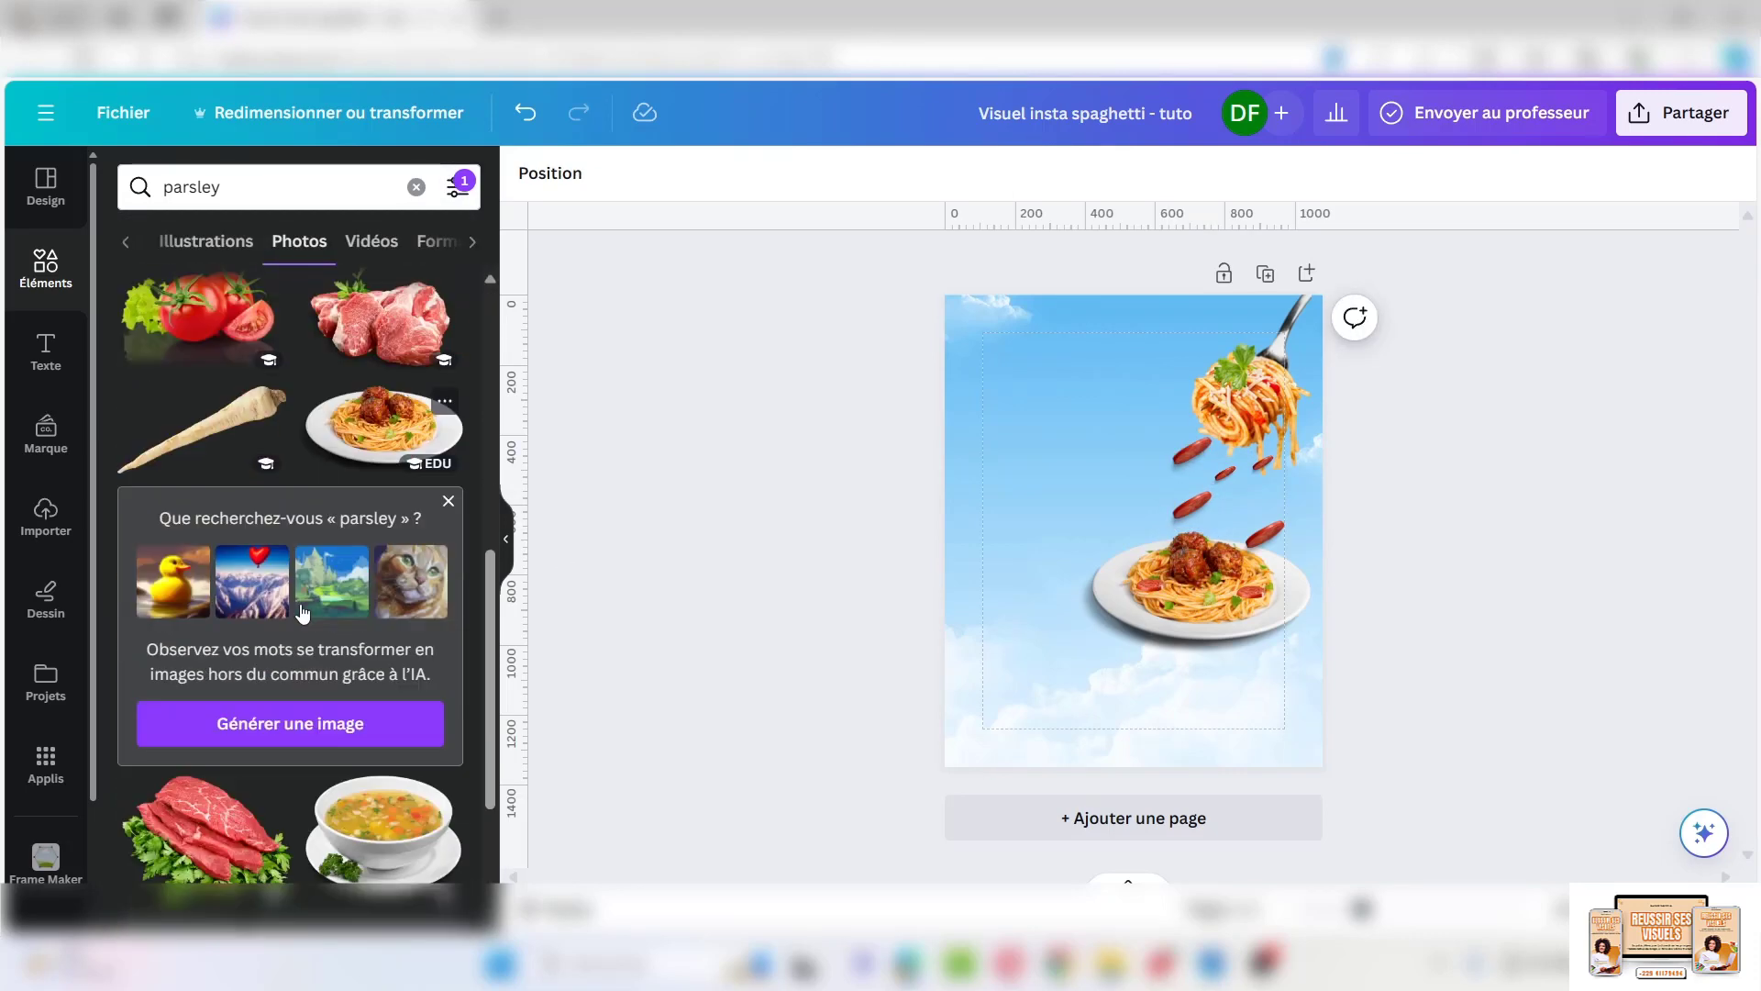
scroll(302, 612, "down", 10)
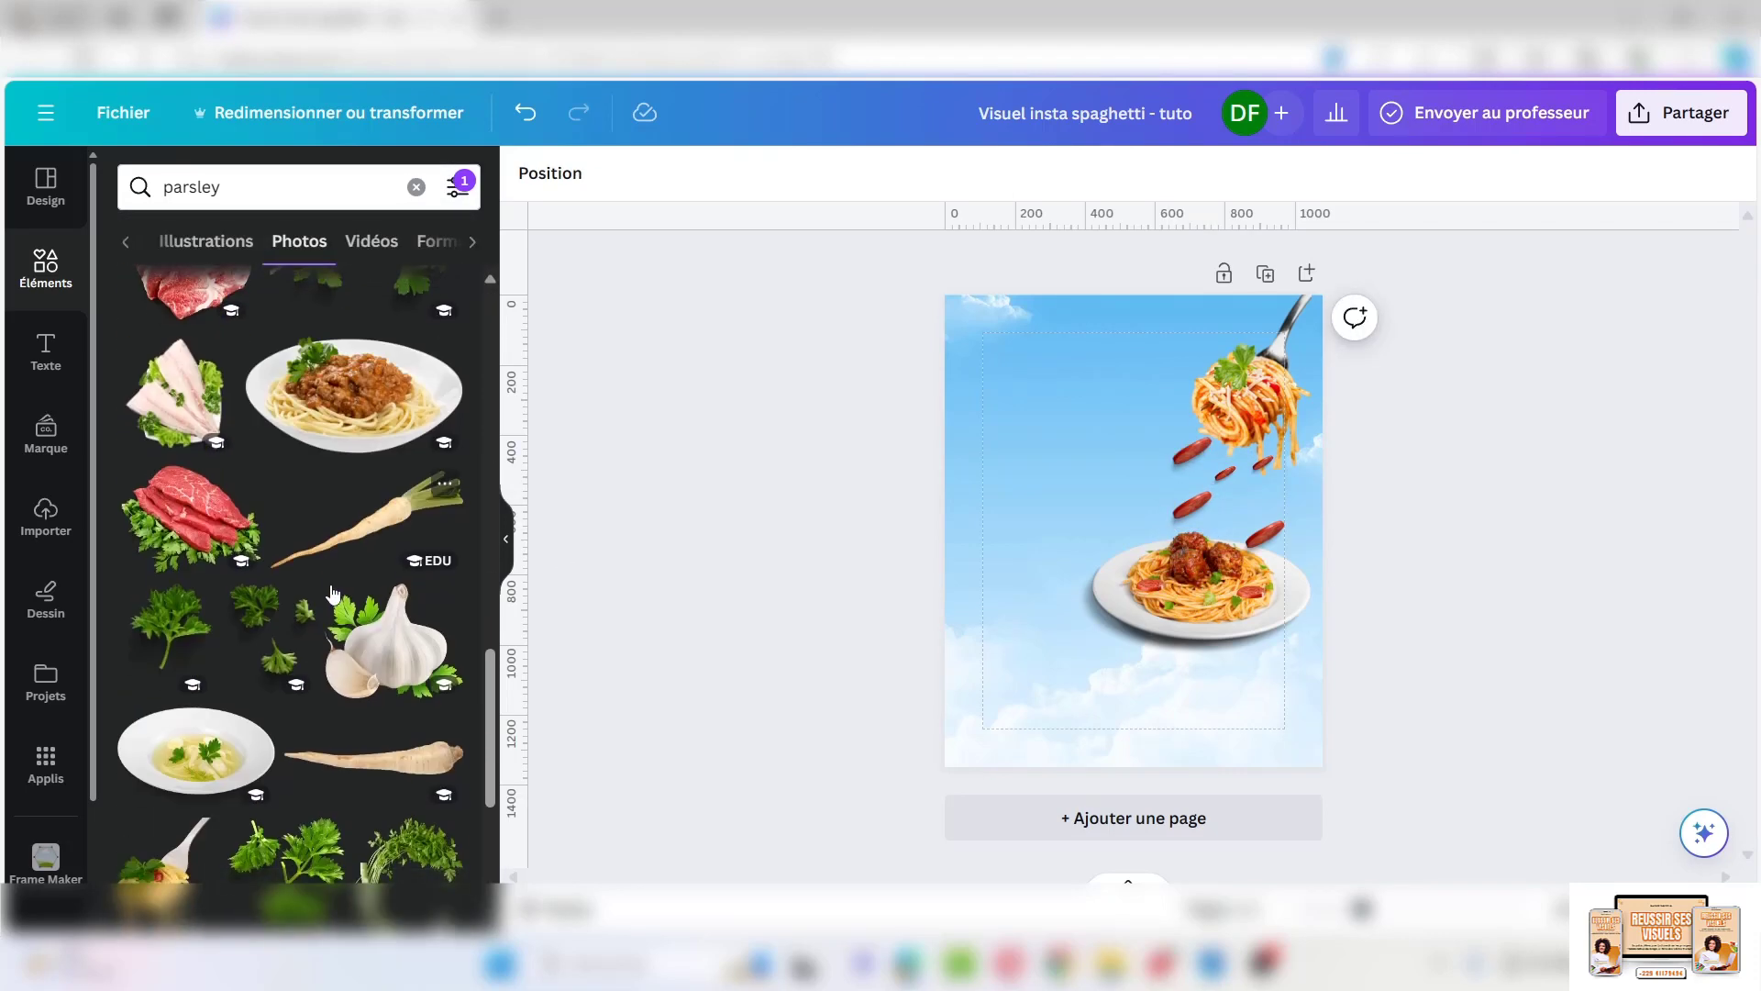
Add a parsley sprig cut-out, shrink it to about 169 by 206, and send it backward
left_click(275, 623)
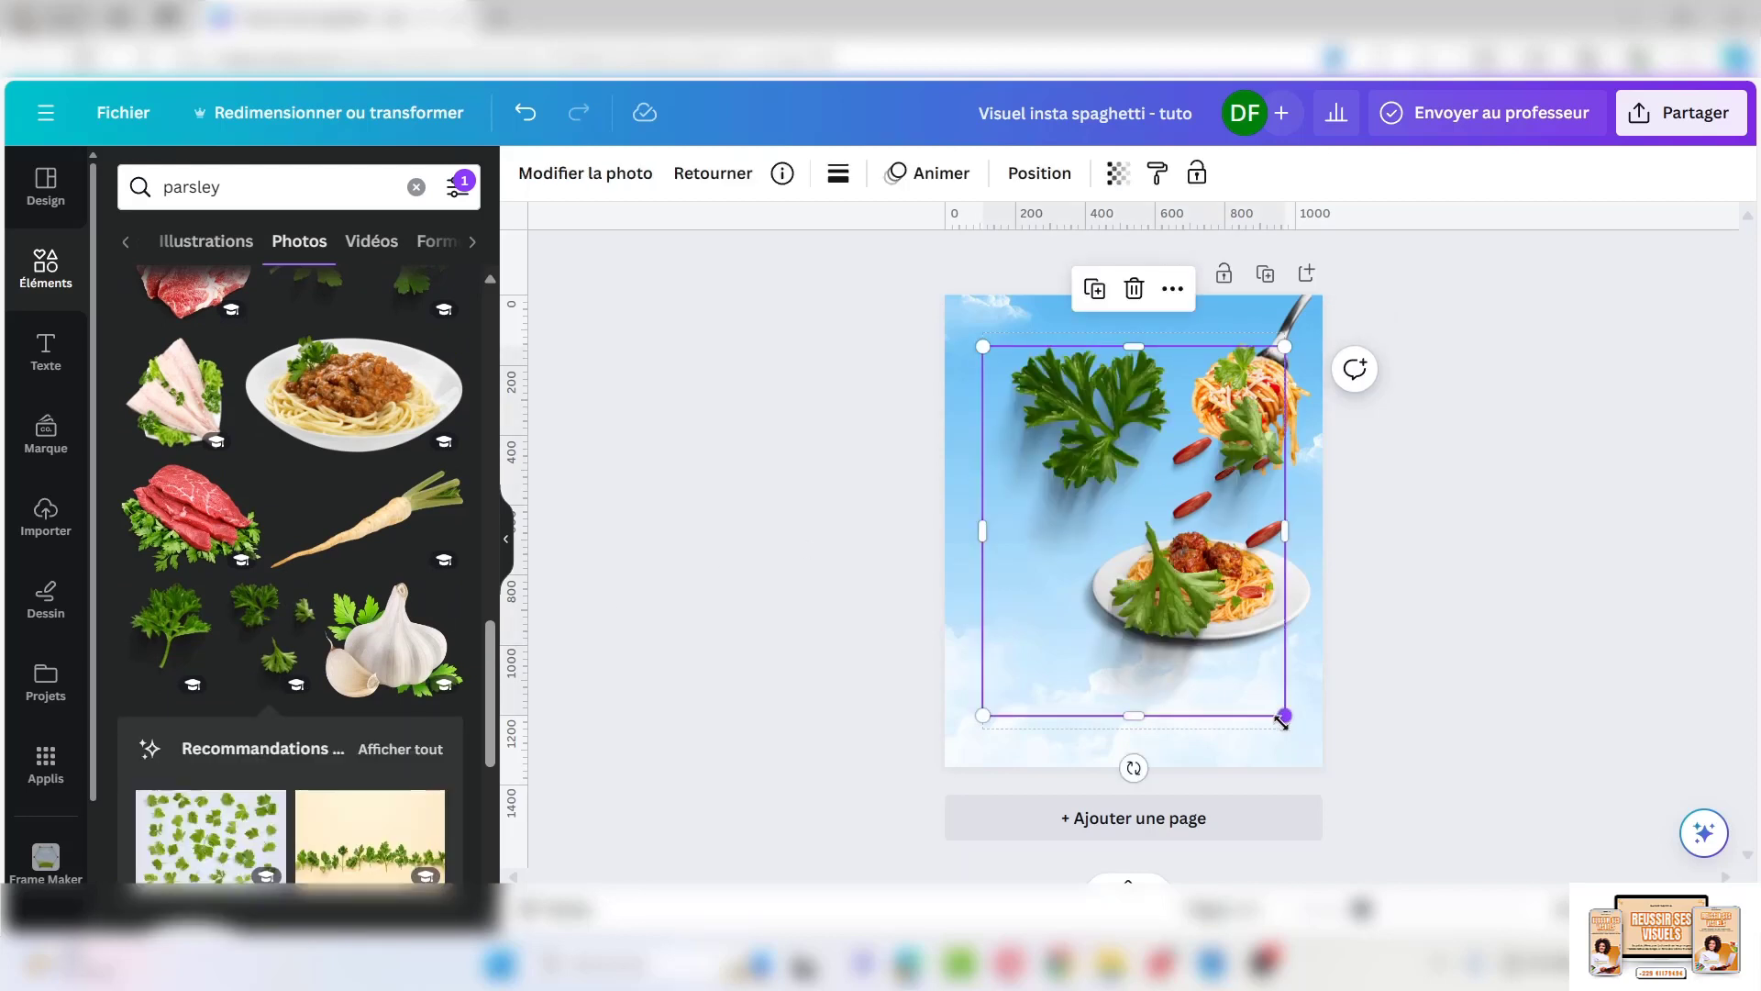
left_click_drag(1283, 721, 1218, 476)
mouse_move(1248, 511)
left_mouse_down()
mouse_move(1268, 527)
mouse_move(1245, 510)
left_mouse_up()
left_click(1037, 173)
left_click(393, 241)
Place a second parsley cut-out above the plate and adjust its layering
left_click(444, 562)
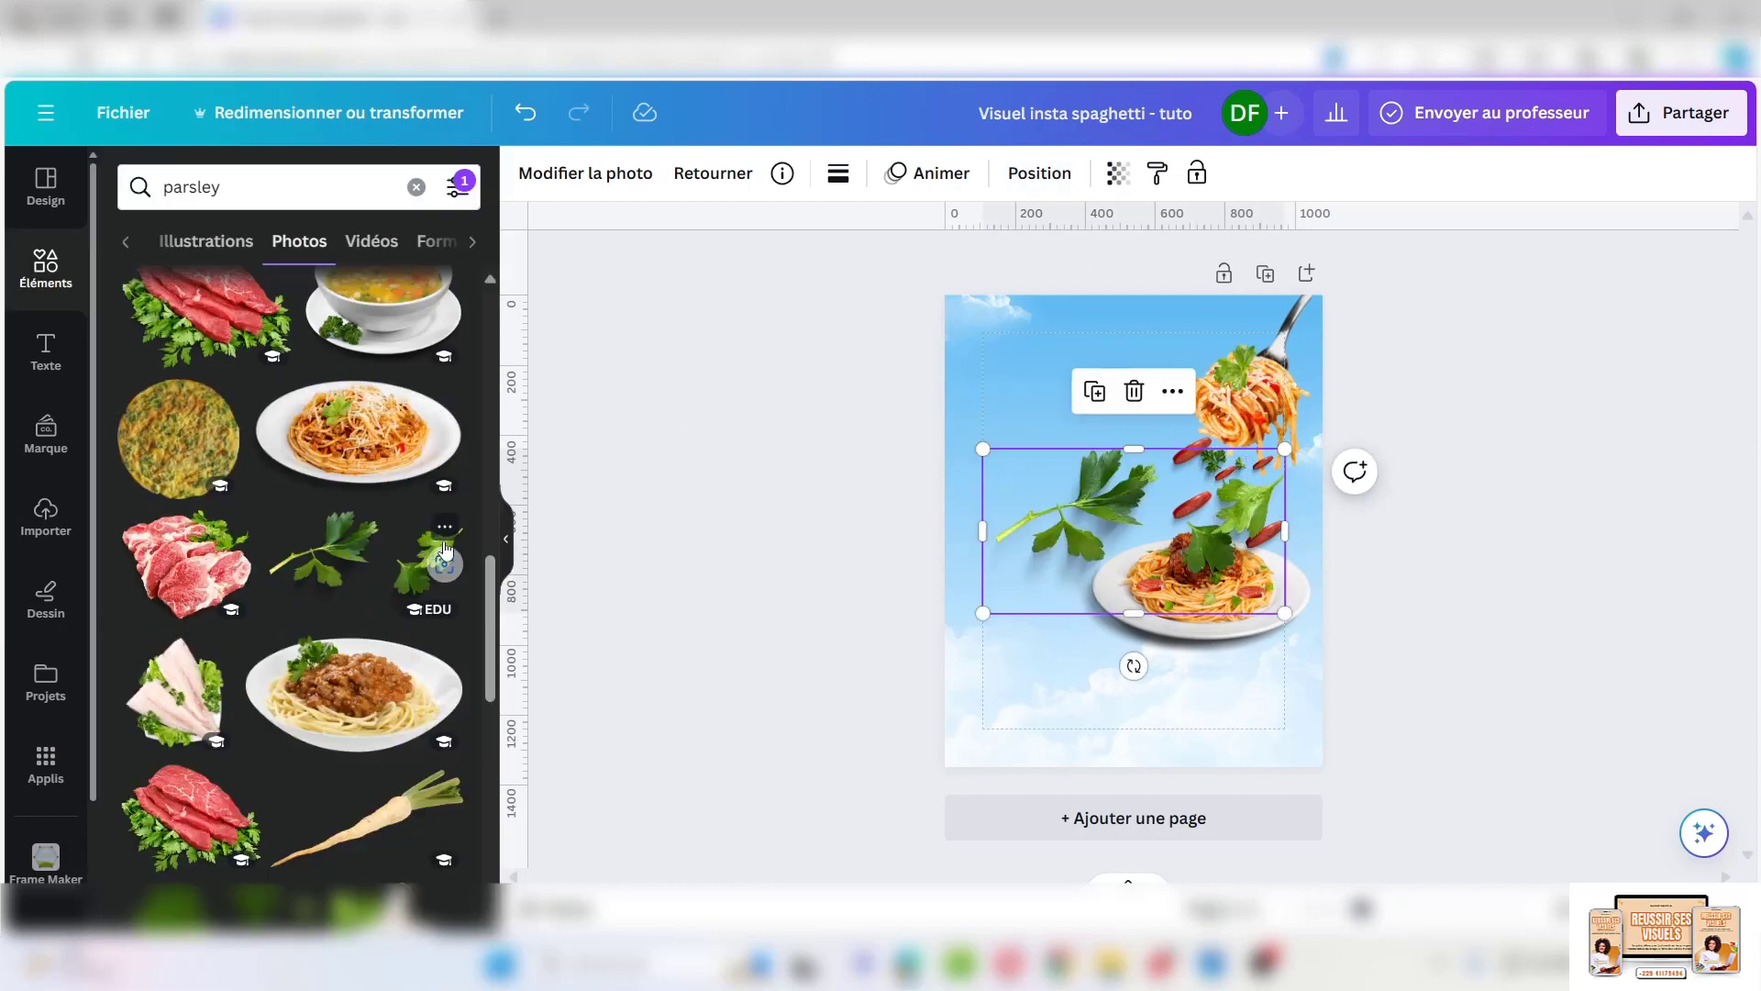
left_click_drag(983, 613, 1215, 489)
left_click_drag(1253, 465, 1254, 511)
left_click(1090, 488)
left_click_drag(1277, 513, 1282, 513)
left_click(1134, 515)
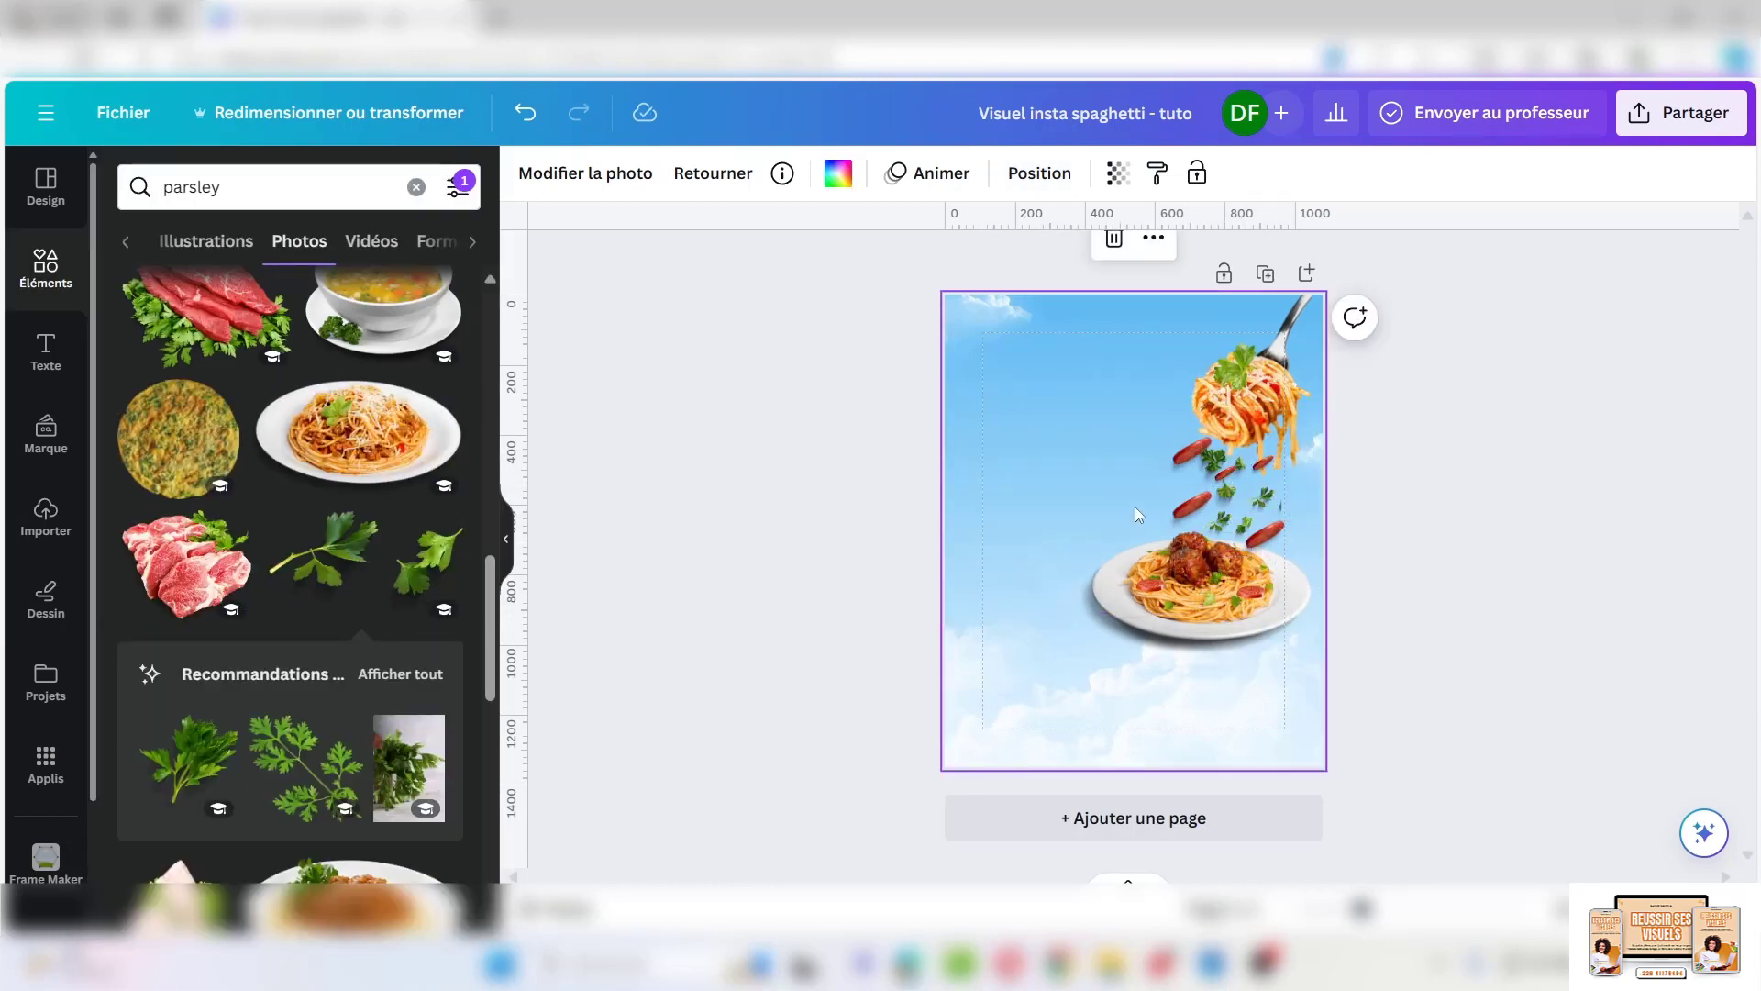
left_click(1223, 475)
left_click(1038, 173)
Crop the parsley copy down to a single leaf and place it beside a tomato slice
left_click(1227, 495)
left_click_drag(1221, 449, 1181, 428)
scroll(1222, 479, "up", 3)
mouse_move(1207, 429)
left_mouse_down()
mouse_move(1250, 429)
mouse_move(1207, 429)
left_mouse_up()
mouse_move(1179, 401)
left_mouse_down()
mouse_move(1178, 351)
mouse_move(1181, 412)
left_mouse_up()
left_click(525, 113)
left_click_drag(1194, 459, 1194, 400)
scroll(1140, 550, "down", 3)
left_click(1060, 647)
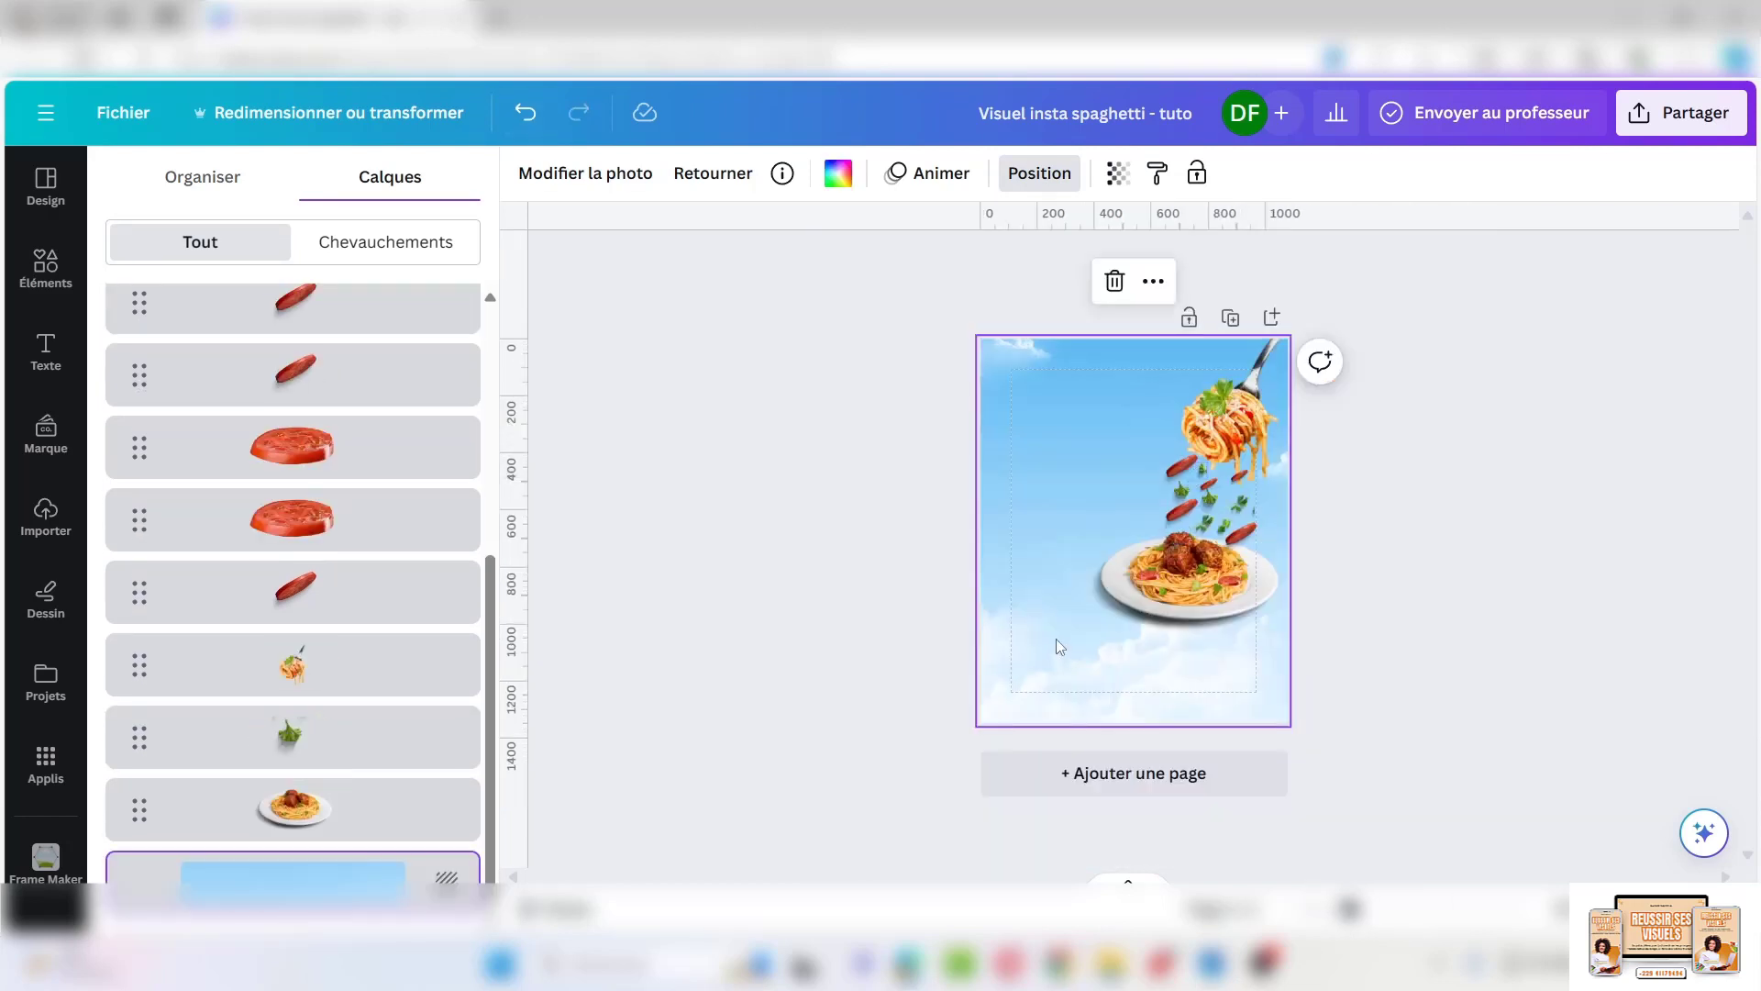
left_click(46, 268)
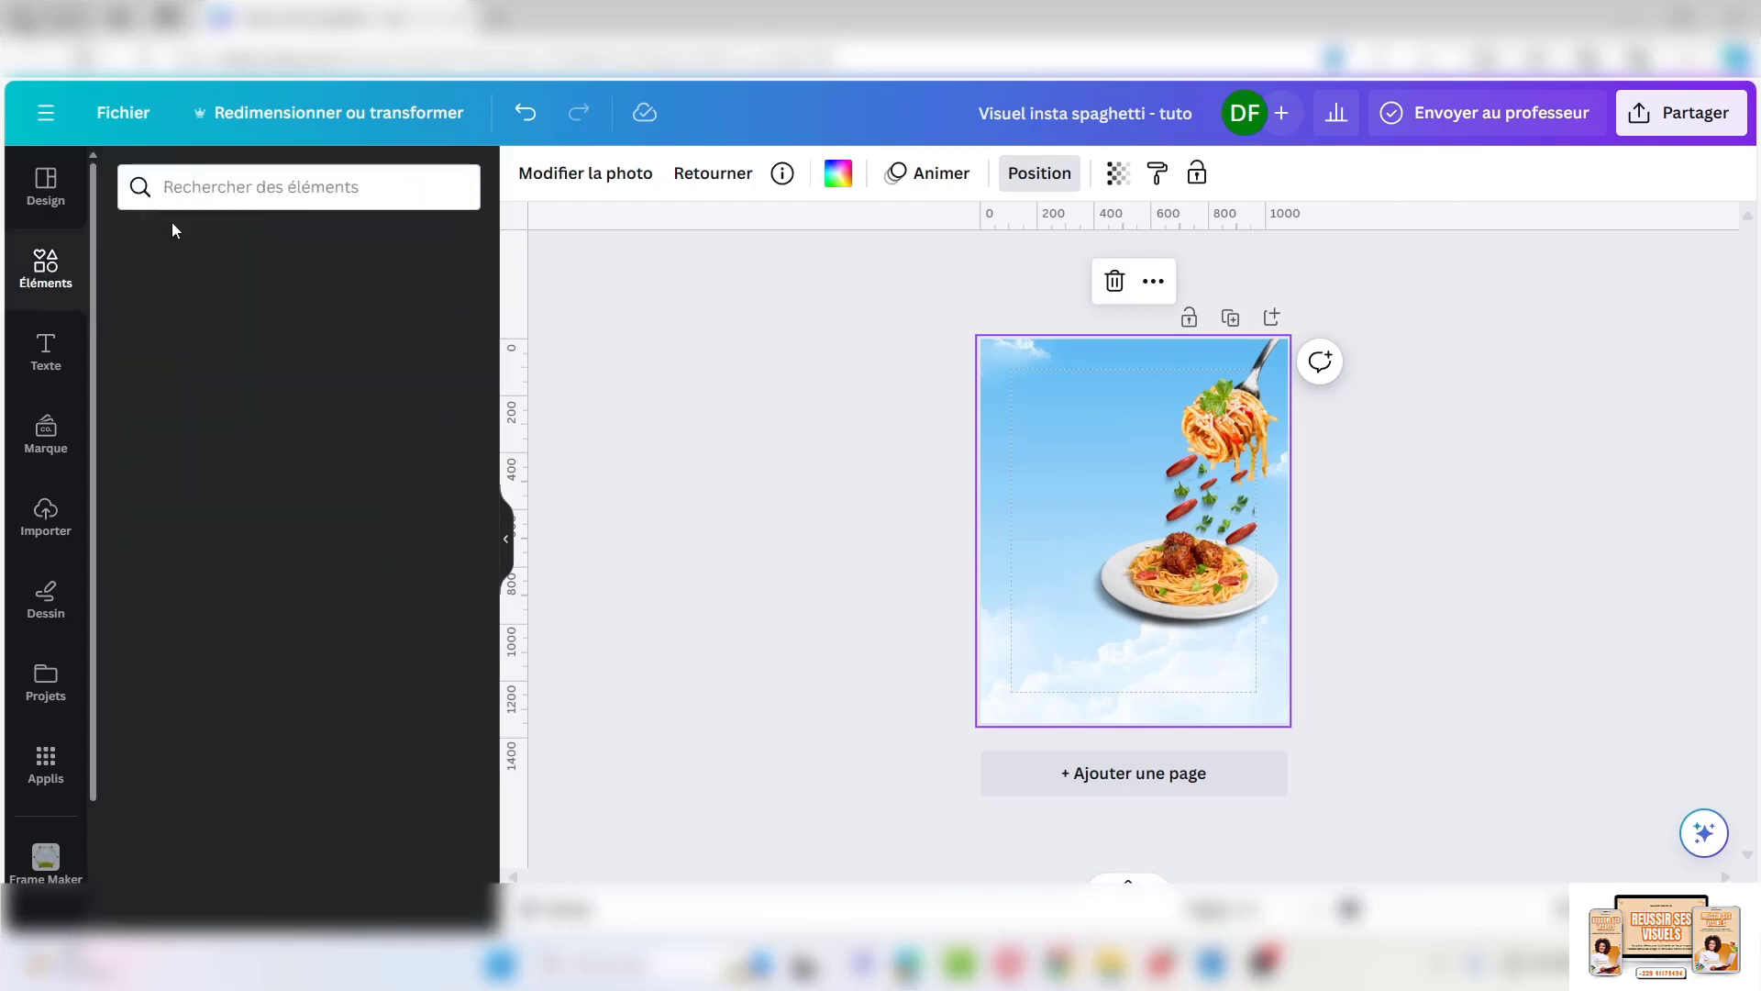
Search photos for 'cloud', then refine the search to 'Hazy'
left_click(278, 183)
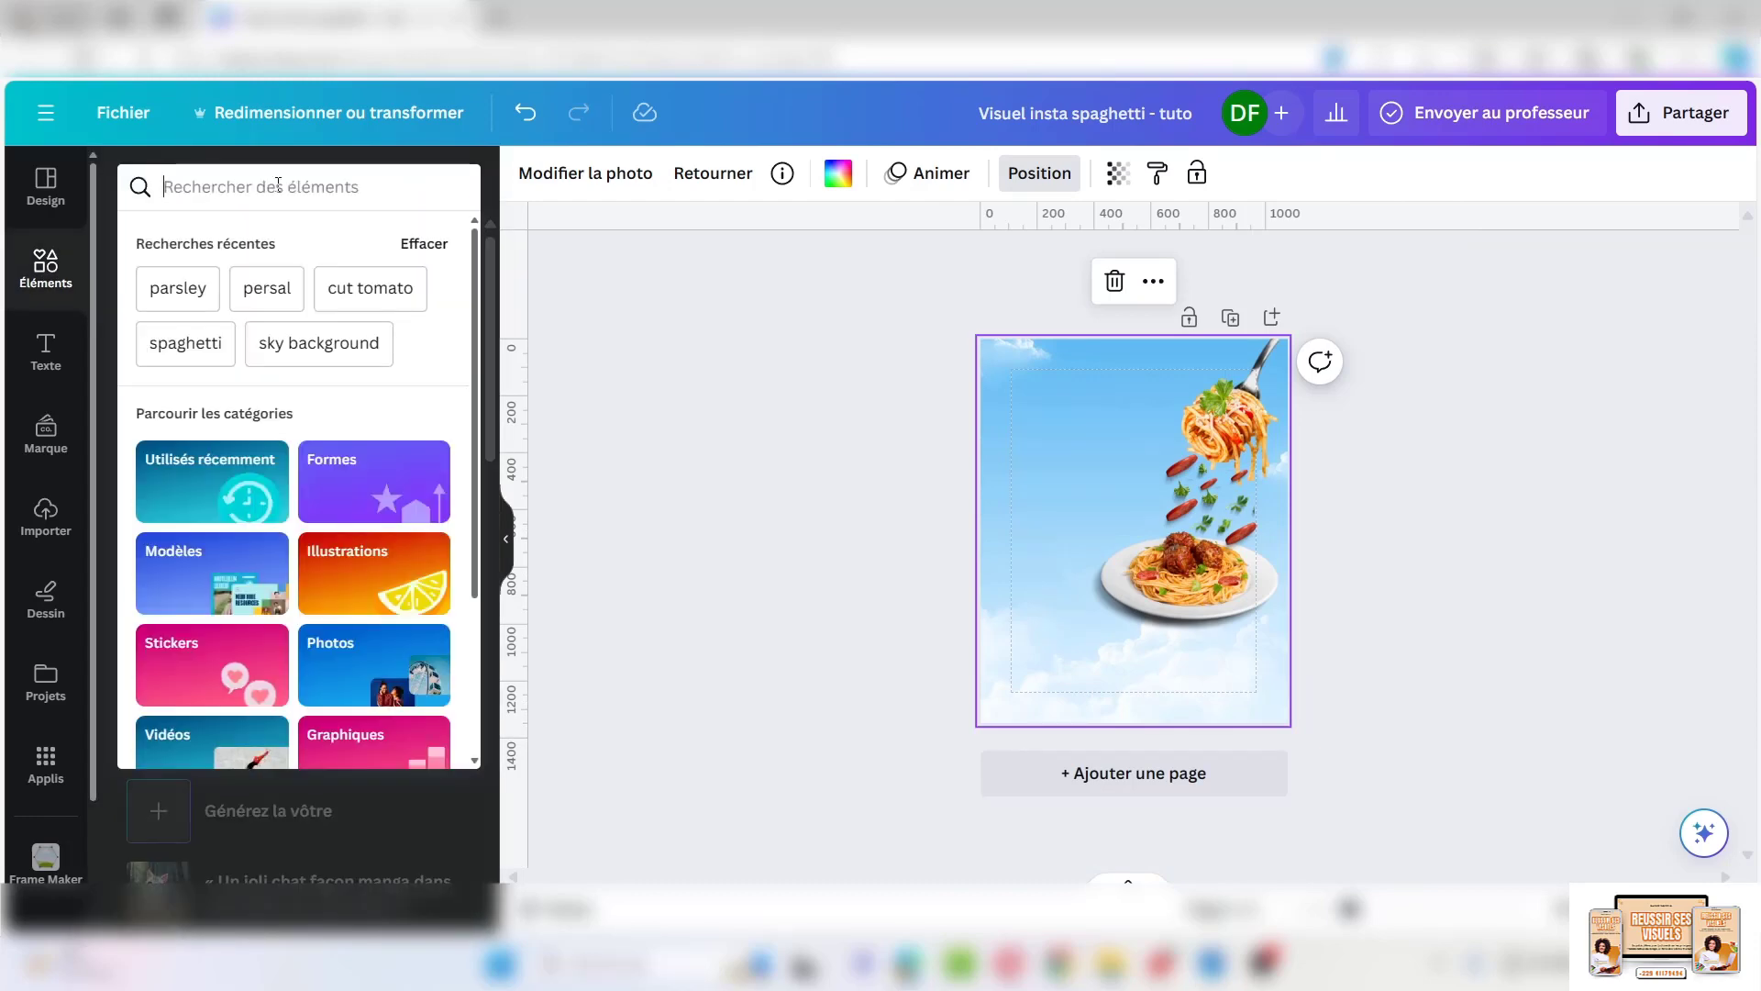
type("cloud")
key("Return")
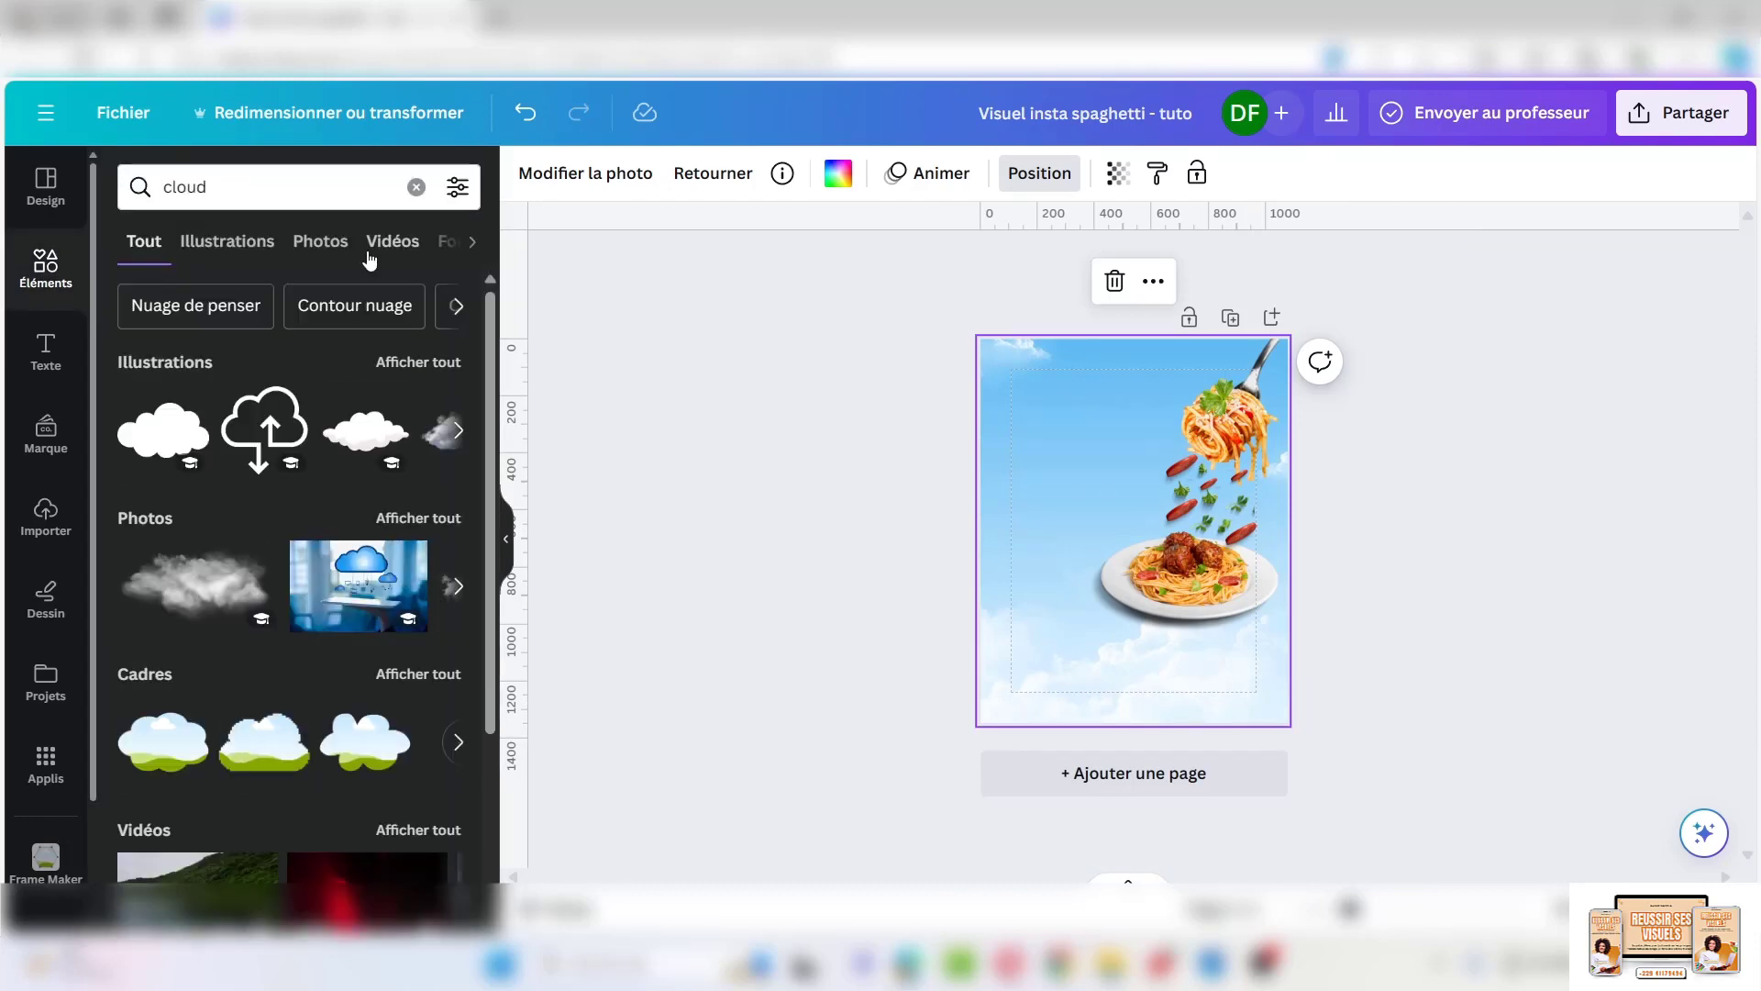
left_click(322, 239)
left_click(164, 187)
type("Hazy")
key("Return")
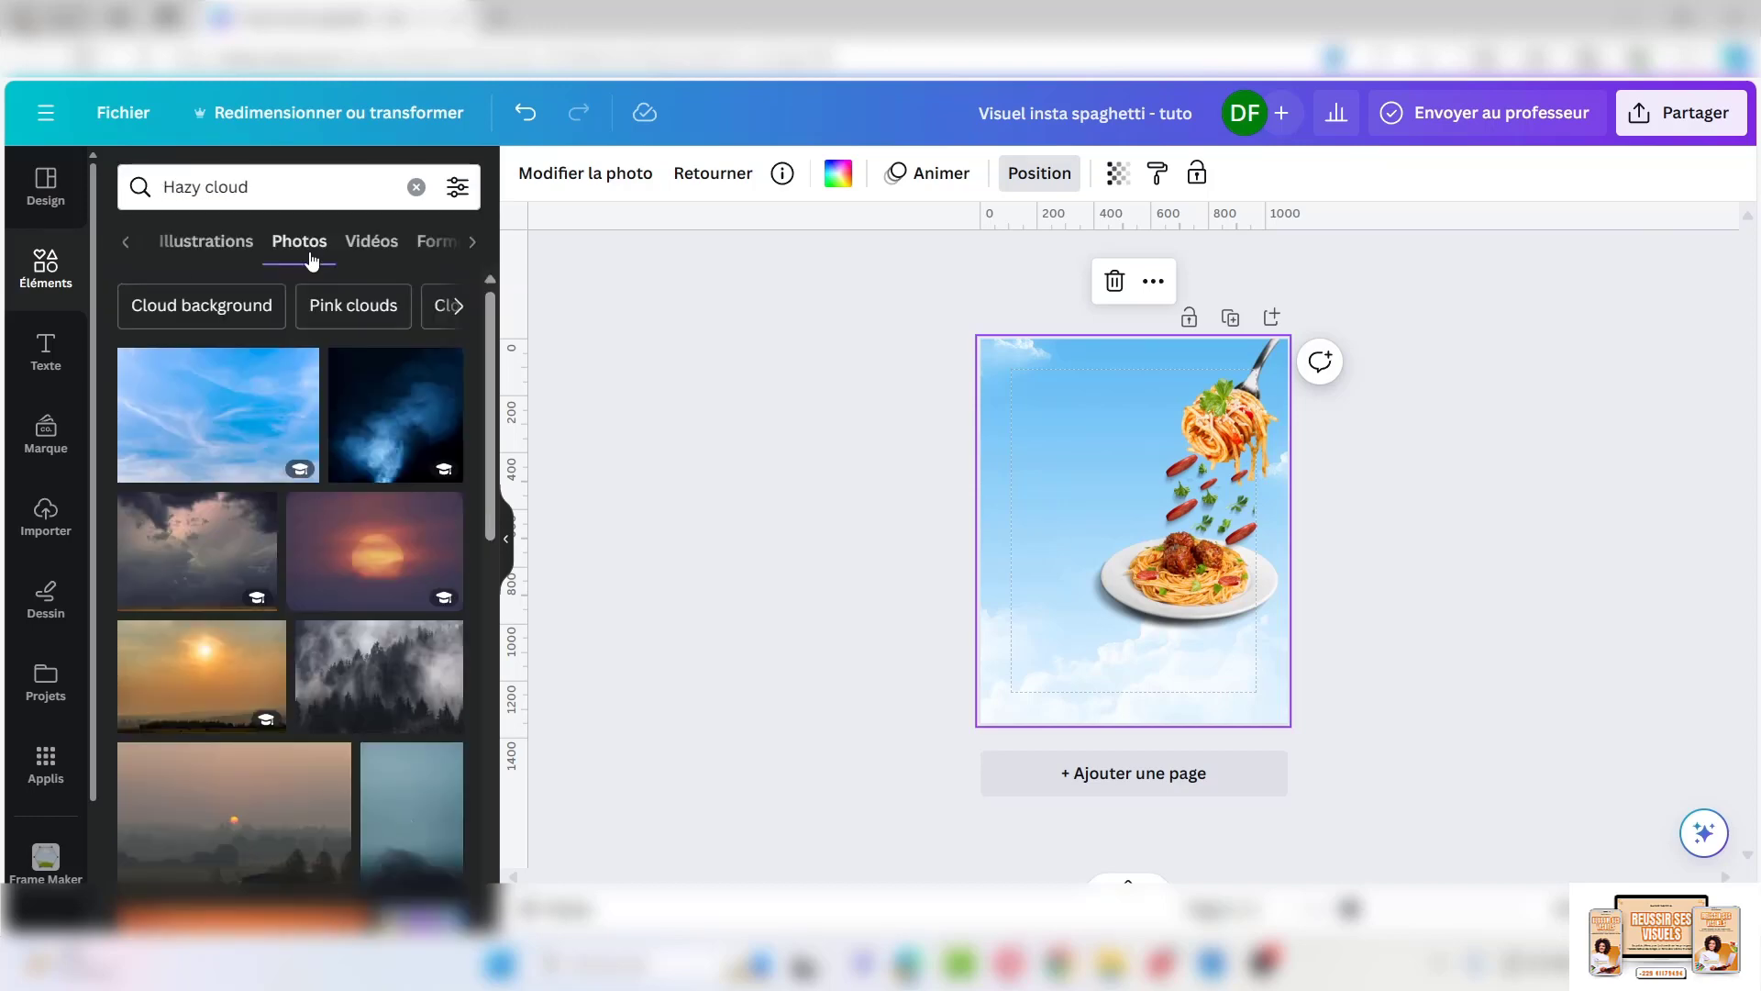
left_click(220, 246)
Search again for 'hazy cloud' and filter the results to cut-outs only
left_click(209, 187)
key("BackSpace")
key("BackSpace")
key("BackSpace")
key("BackSpace")
key("BackSpace")
key("Return")
left_click(417, 187)
type("hazy cloud")
key("Return")
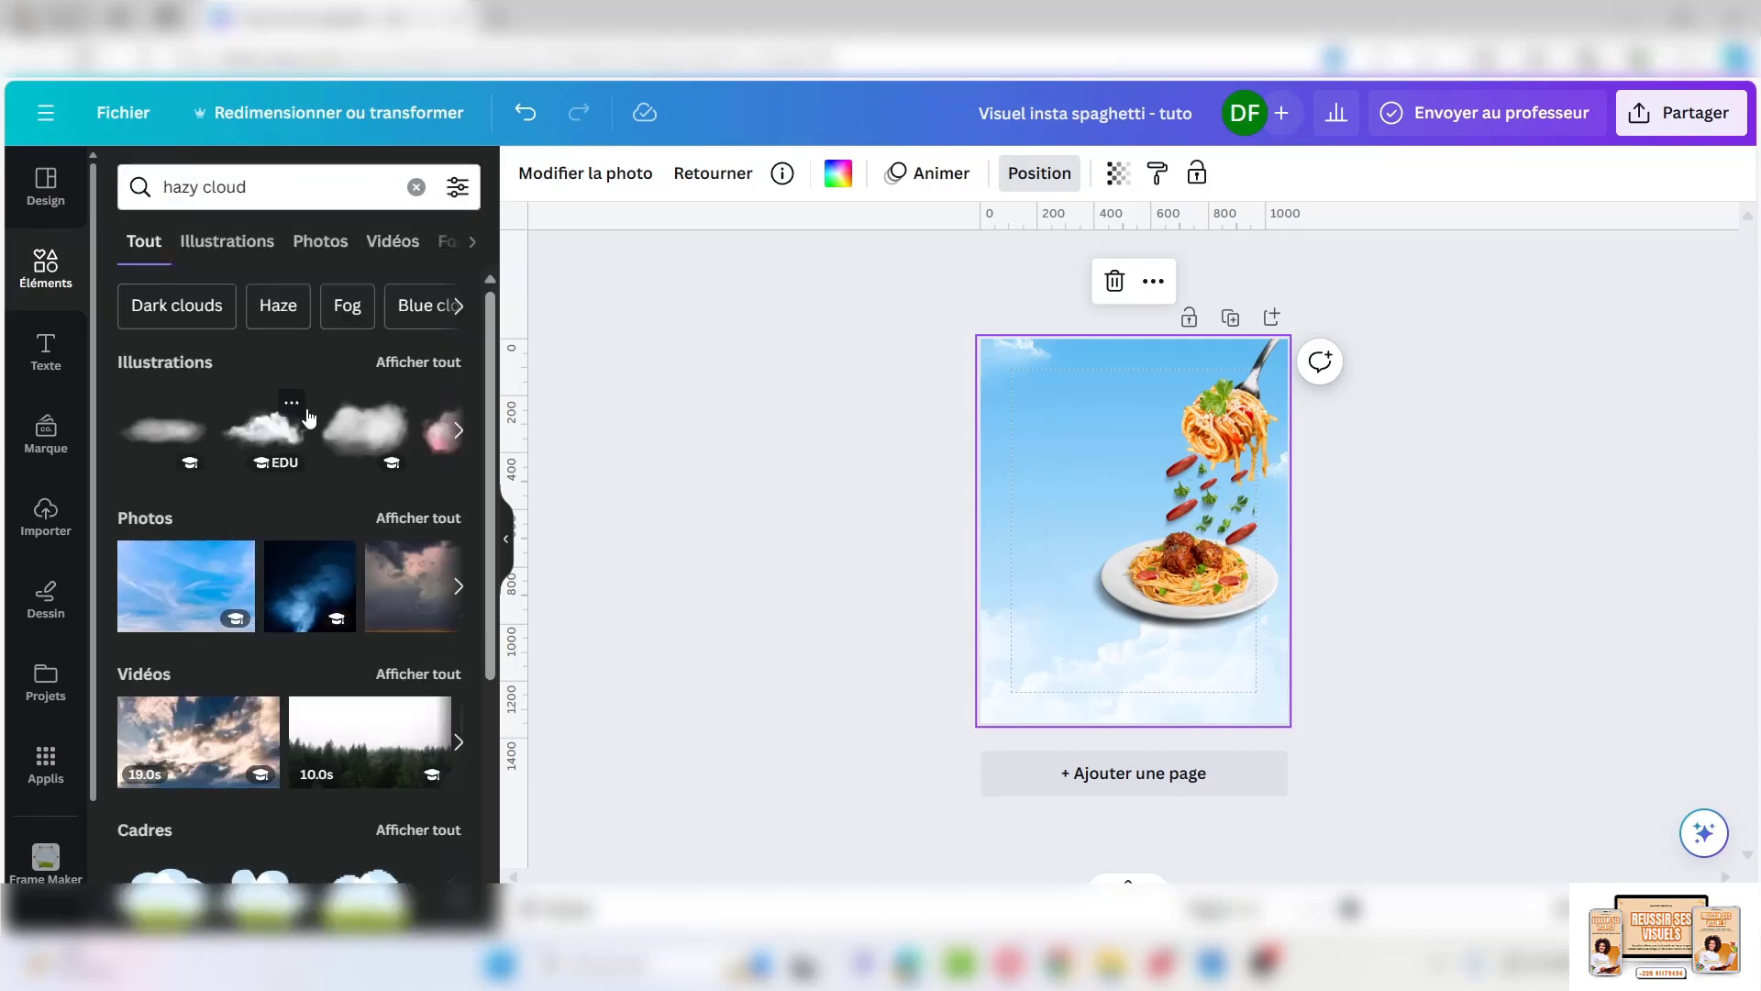
left_click(457, 187)
scroll(275, 550, "down", 3)
left_click(217, 664)
scroll(317, 542, "down", 8)
scroll(318, 542, "down", 12)
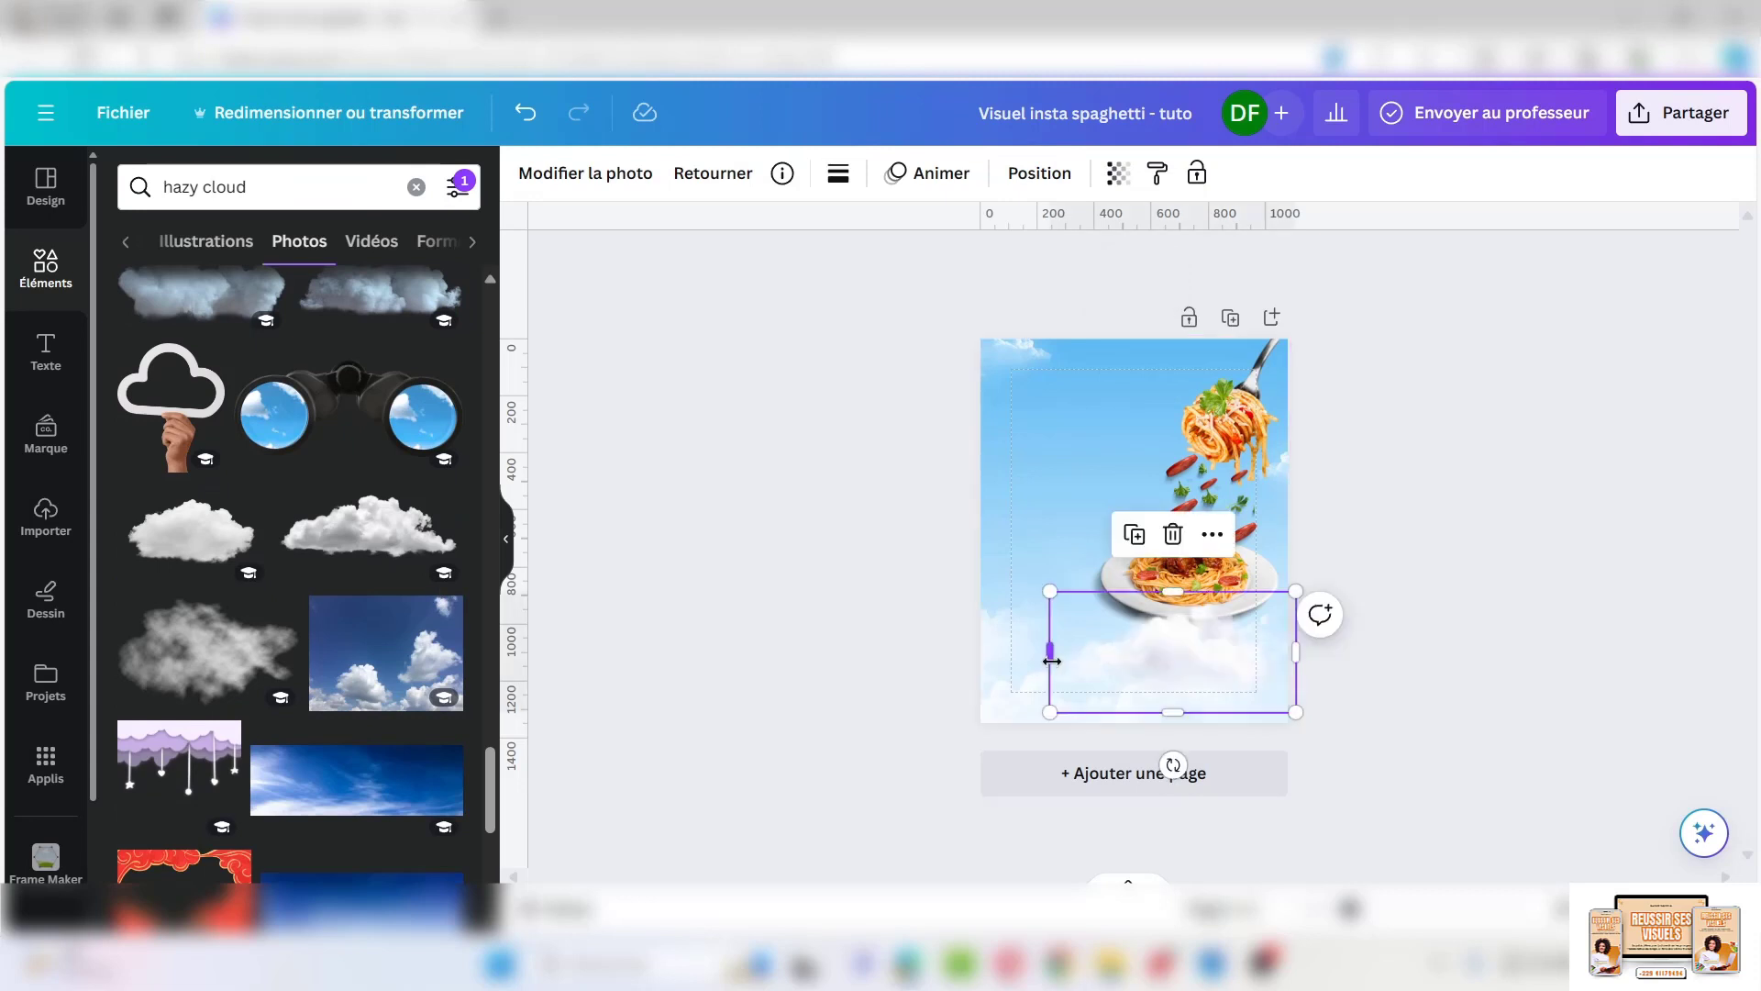
Place a hazy cloud over the plate, move its layer behind the plate, and nudge it down-right
left_click_drag(1156, 667, 1125, 540)
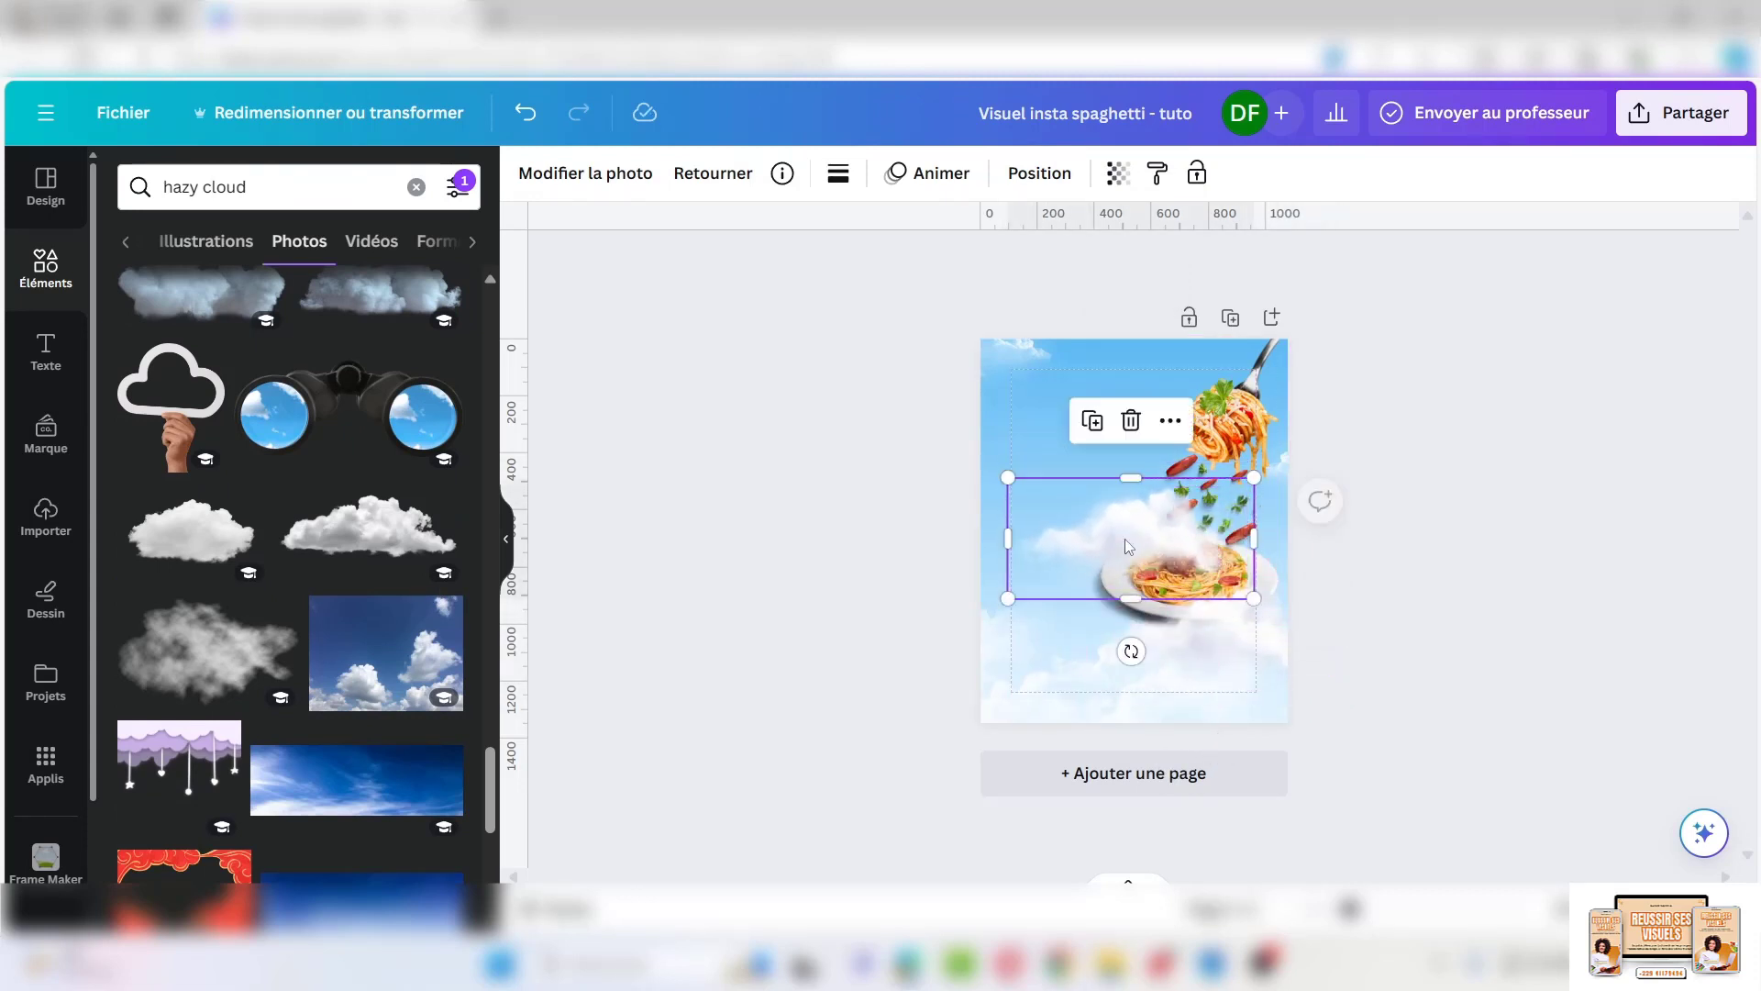
left_click(1039, 174)
left_click_drag(311, 318, 288, 837)
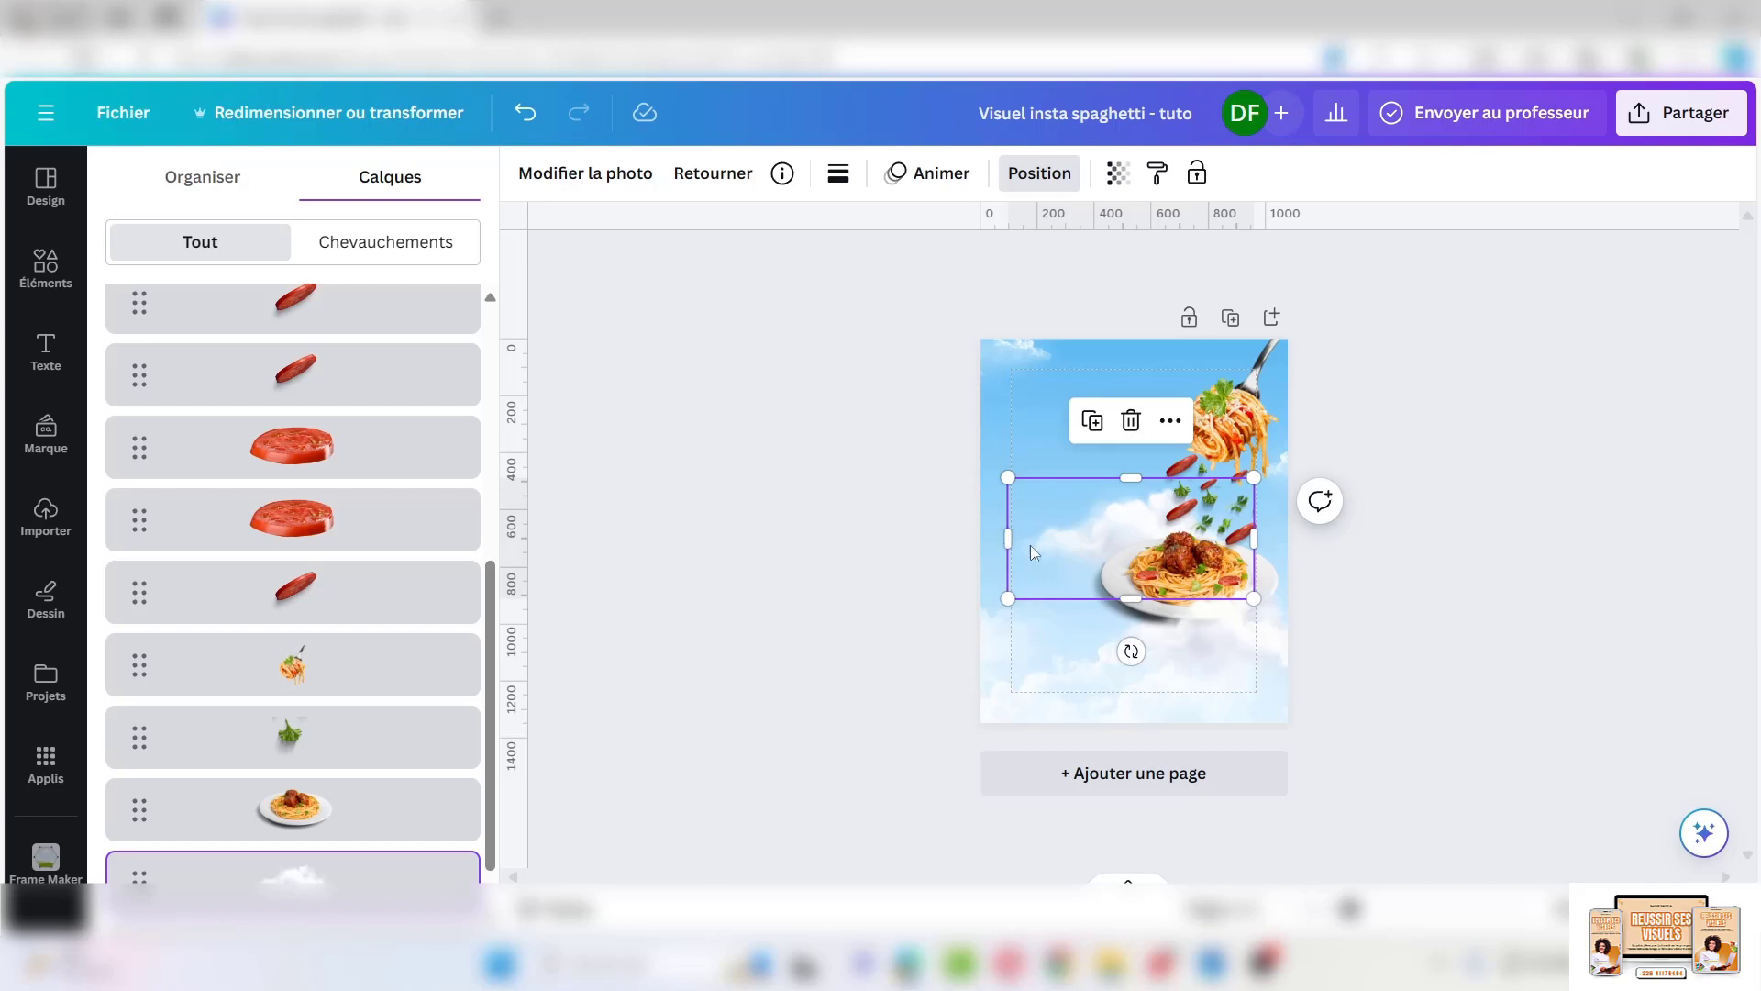
left_click_drag(1064, 529, 1068, 546)
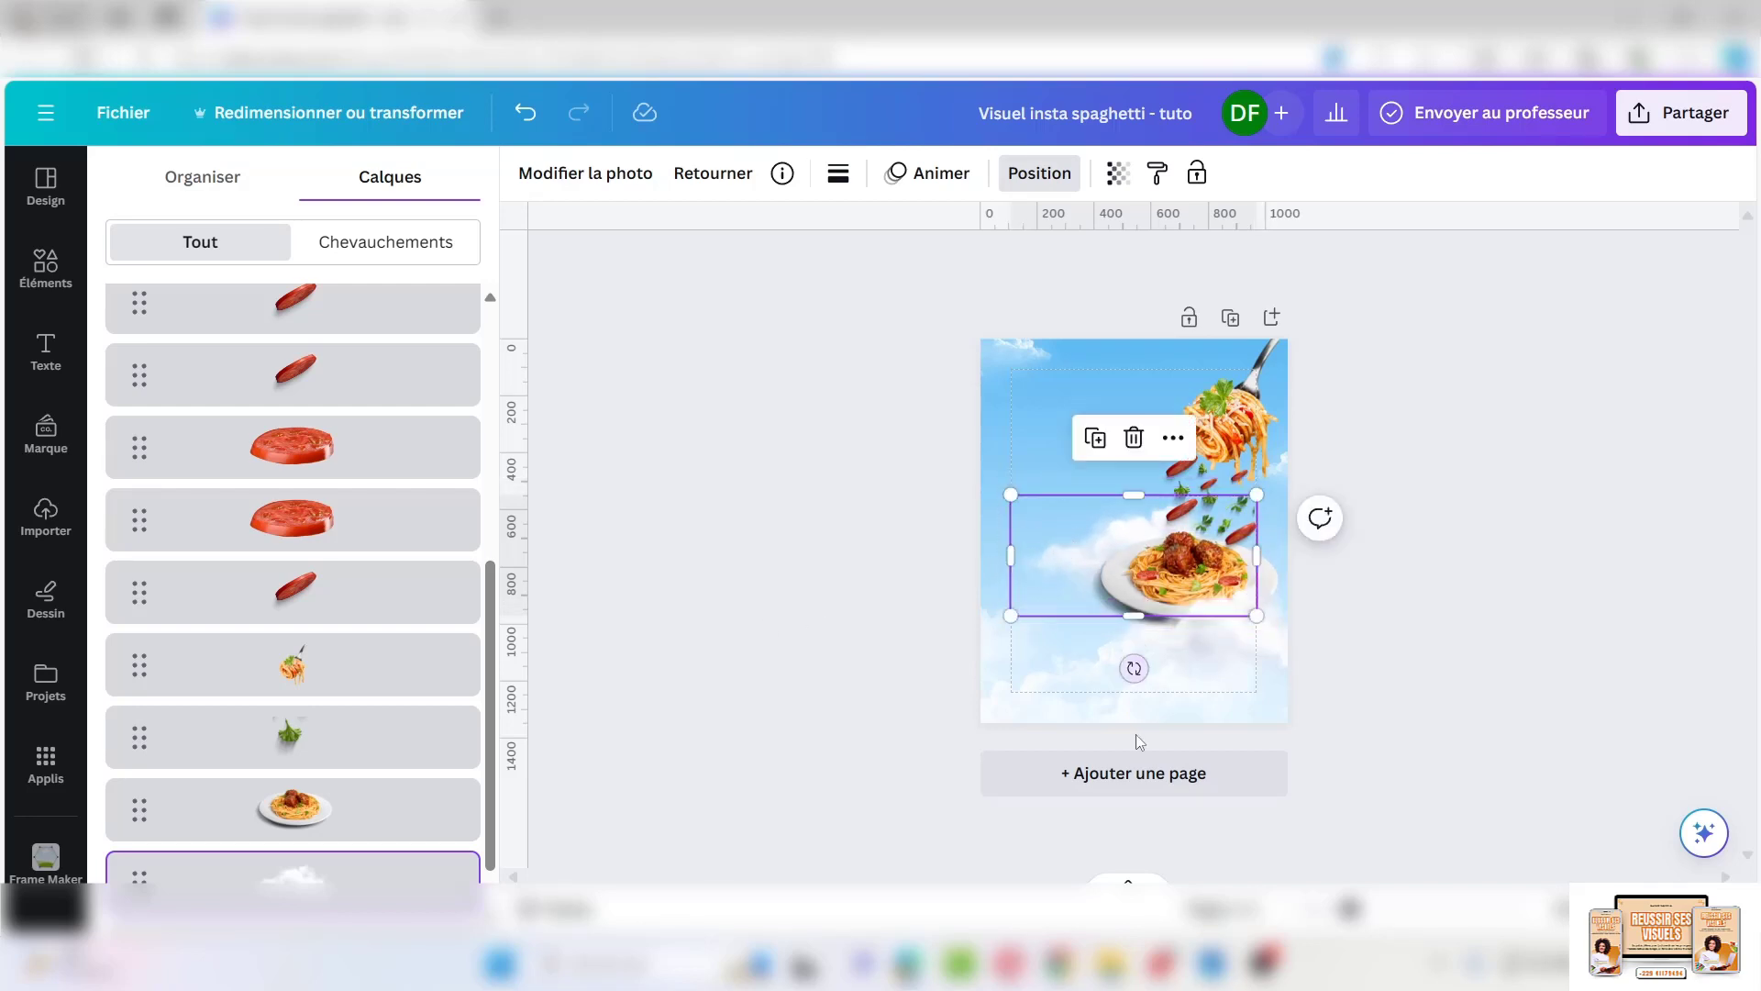
left_click(816, 605)
left_click(1075, 424)
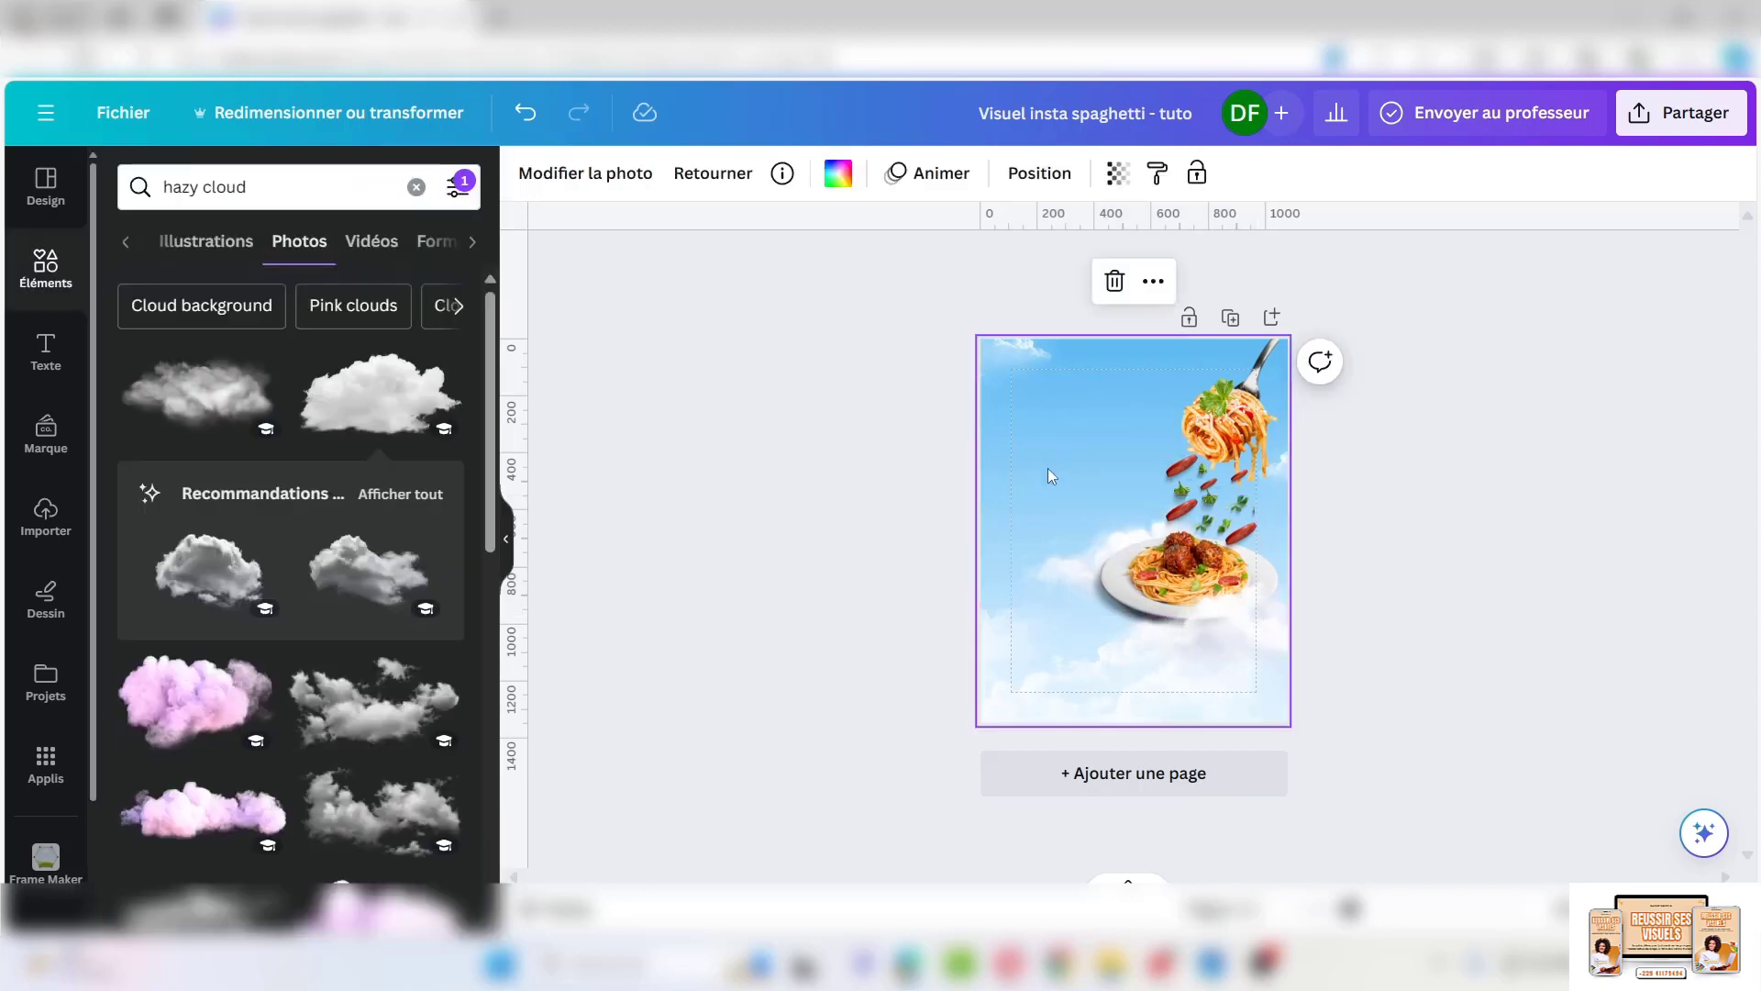
Add a 'Spaghetti' text box and set its font size to 80
type("tre texte de paragraphe")
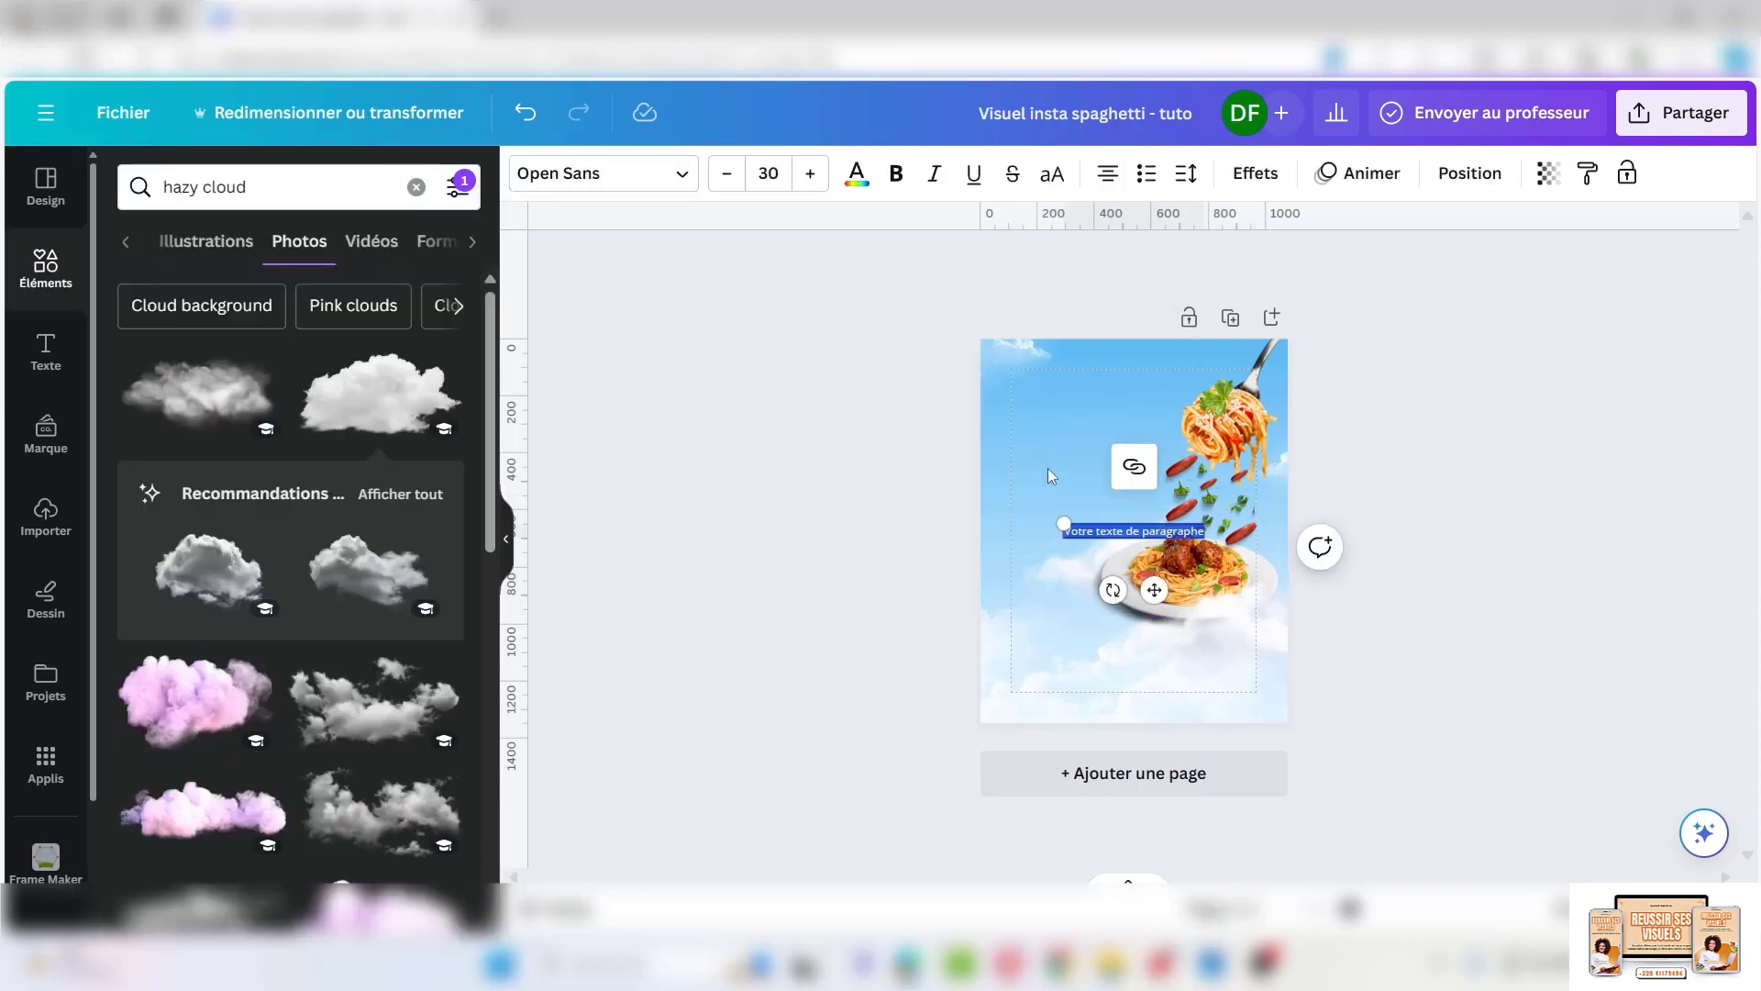
type("Spaghetti")
left_click_drag(1106, 526, 1066, 446)
left_click(1067, 559)
left_click(1067, 520)
left_click(769, 173)
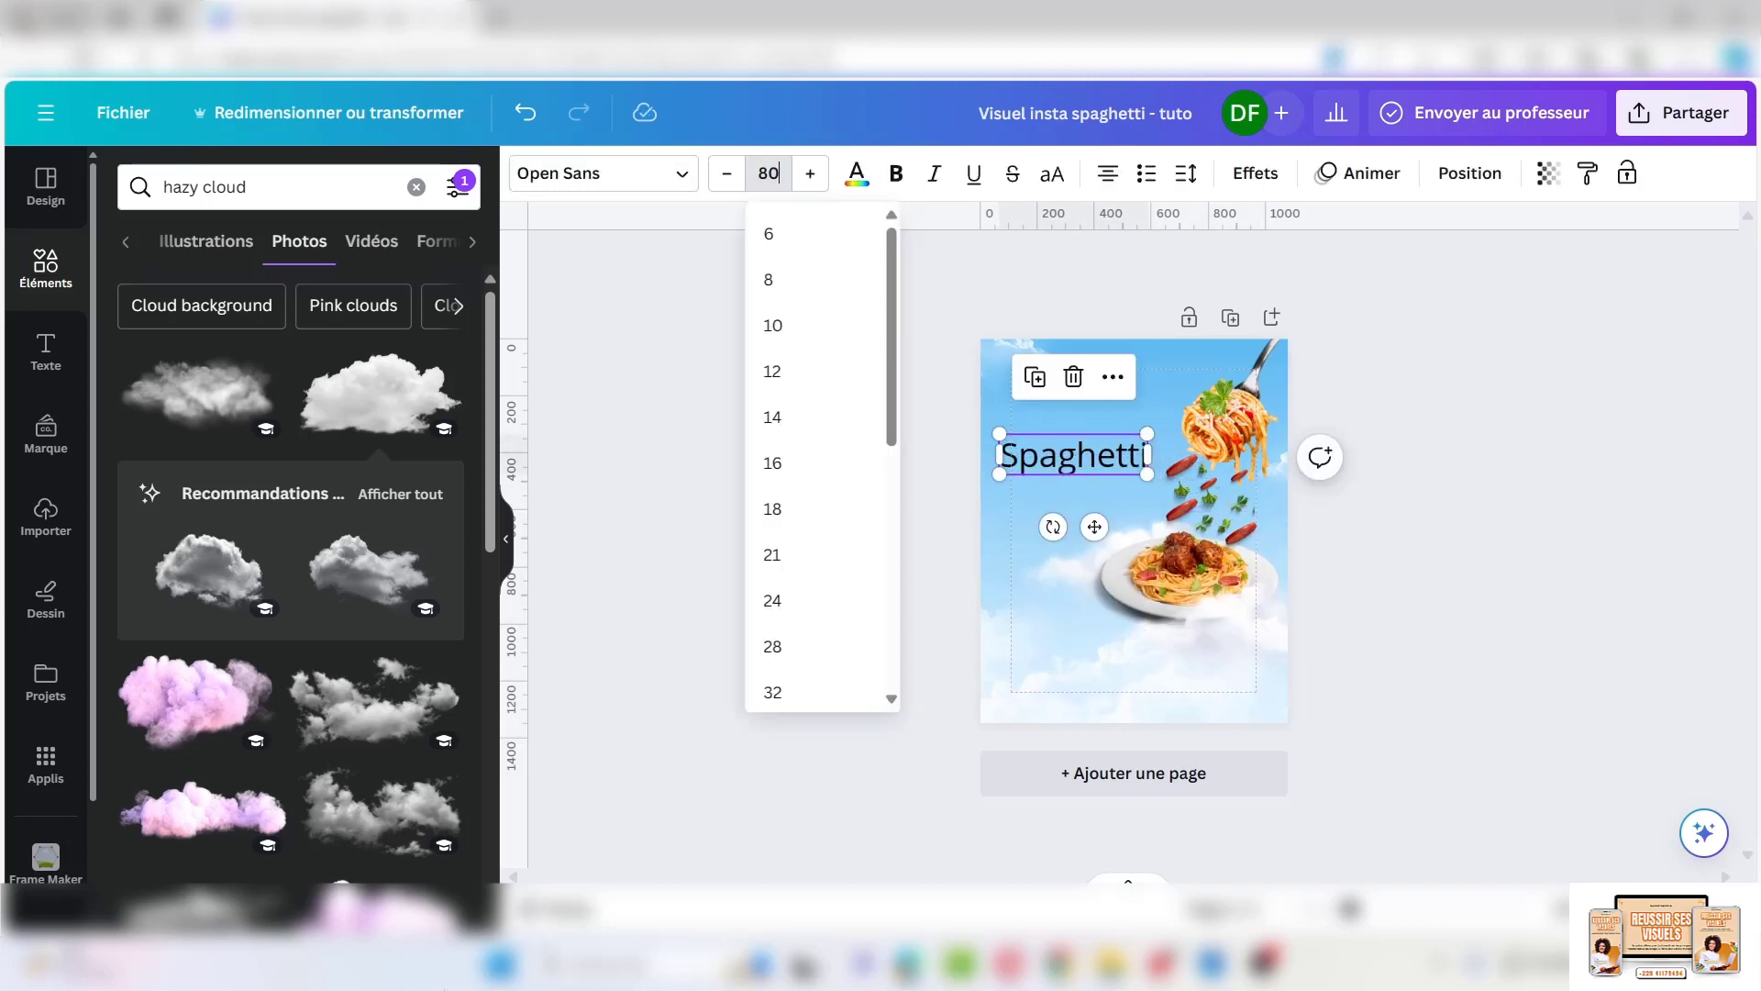
type("80")
key("Return")
Duplicate the title line twice, editing the copies to 'à la sauce' and 'Tomates'
left_click(1027, 374)
double_click(1034, 497)
type("à la sauce")
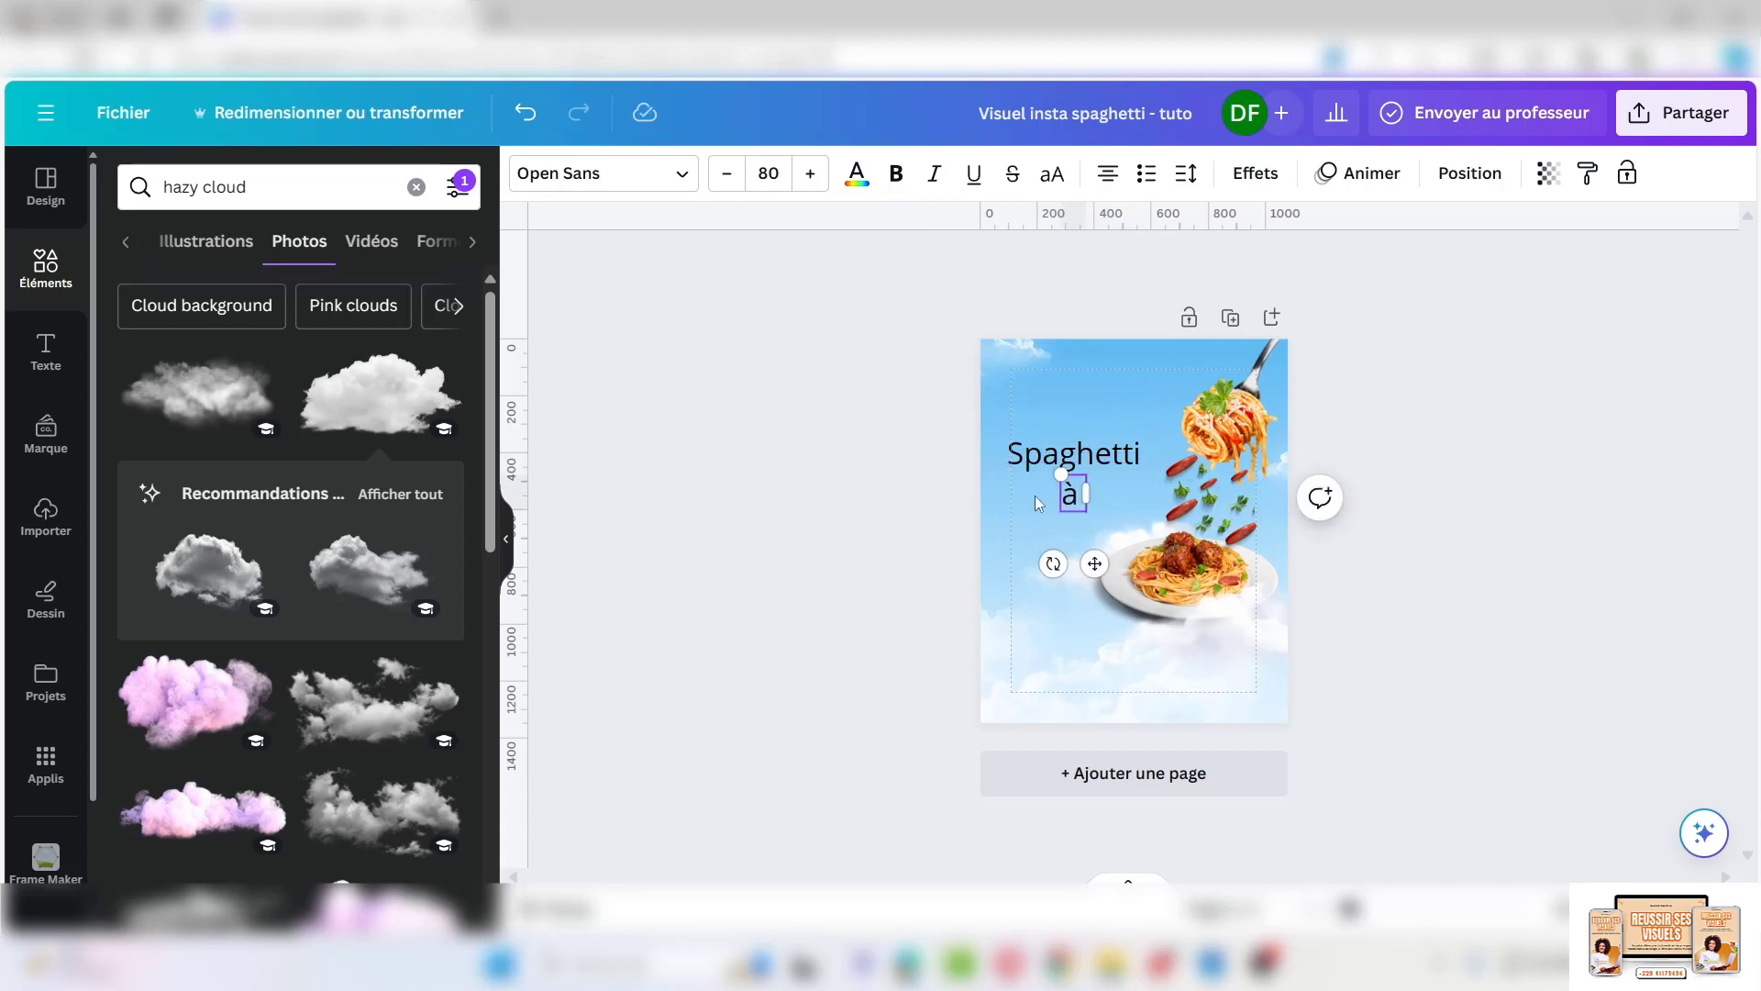
left_click(1052, 456)
left_click(1034, 417)
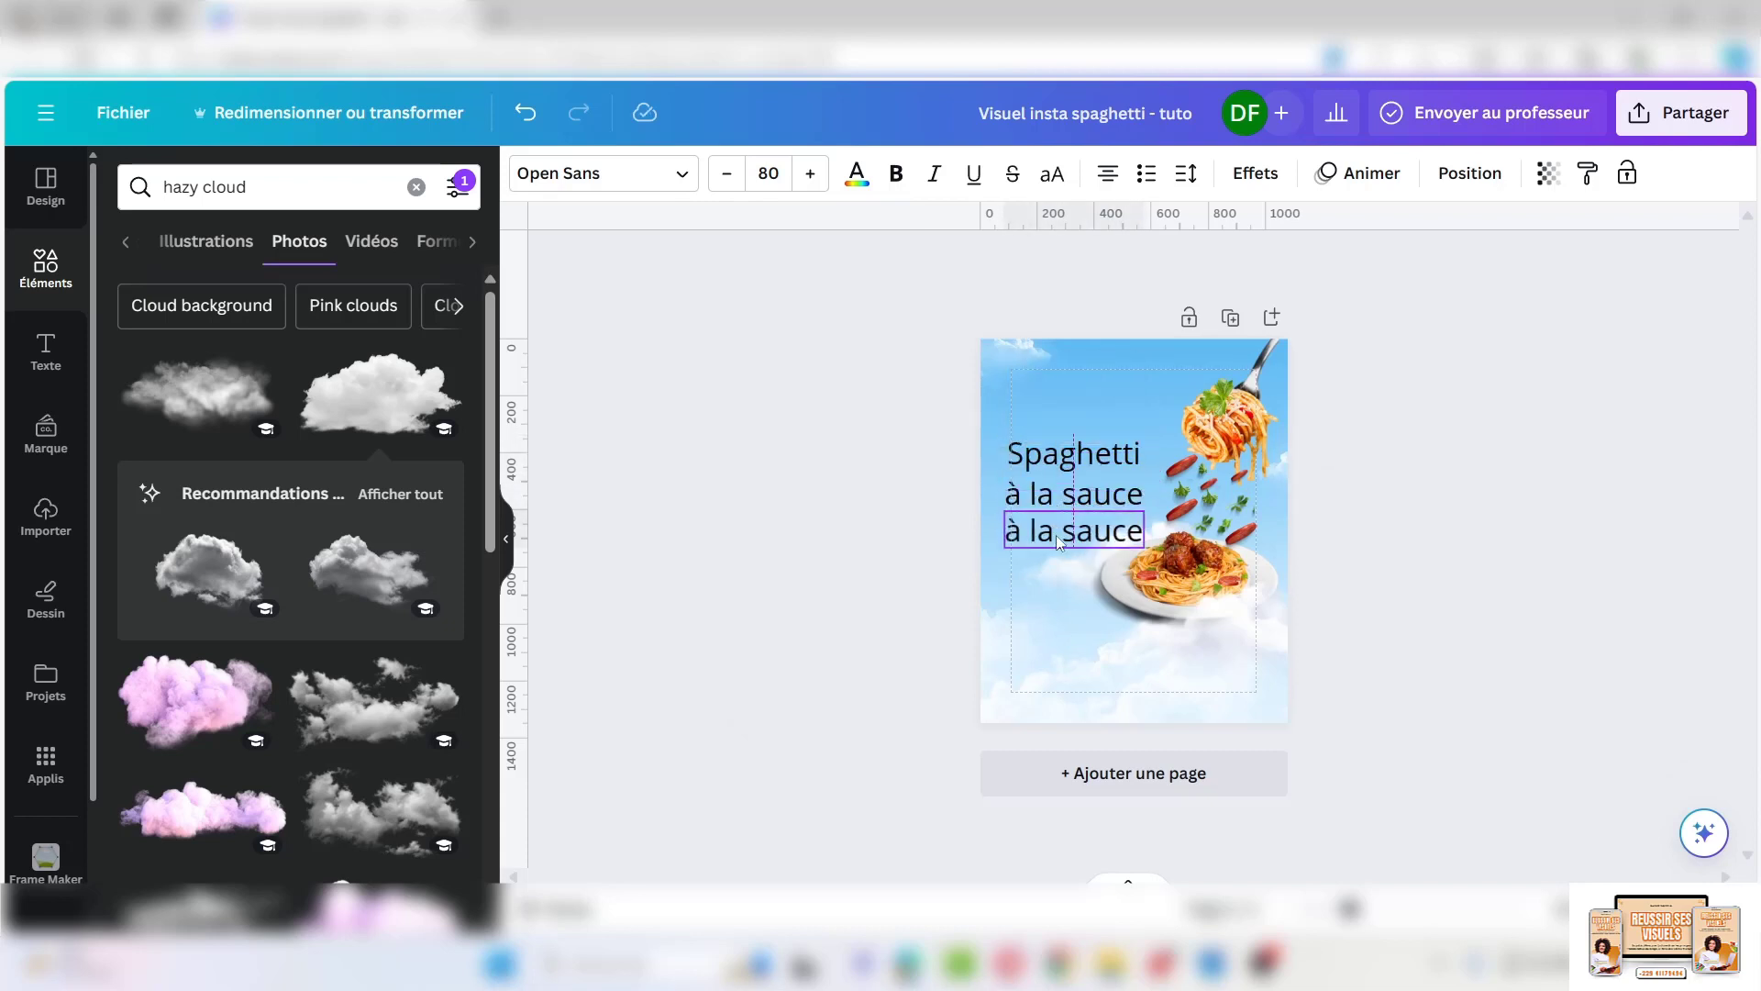
double_click(1062, 530)
type("Taumate")
left_click(1060, 532)
key("BackSpace")
key("BackSpace")
type("omate")
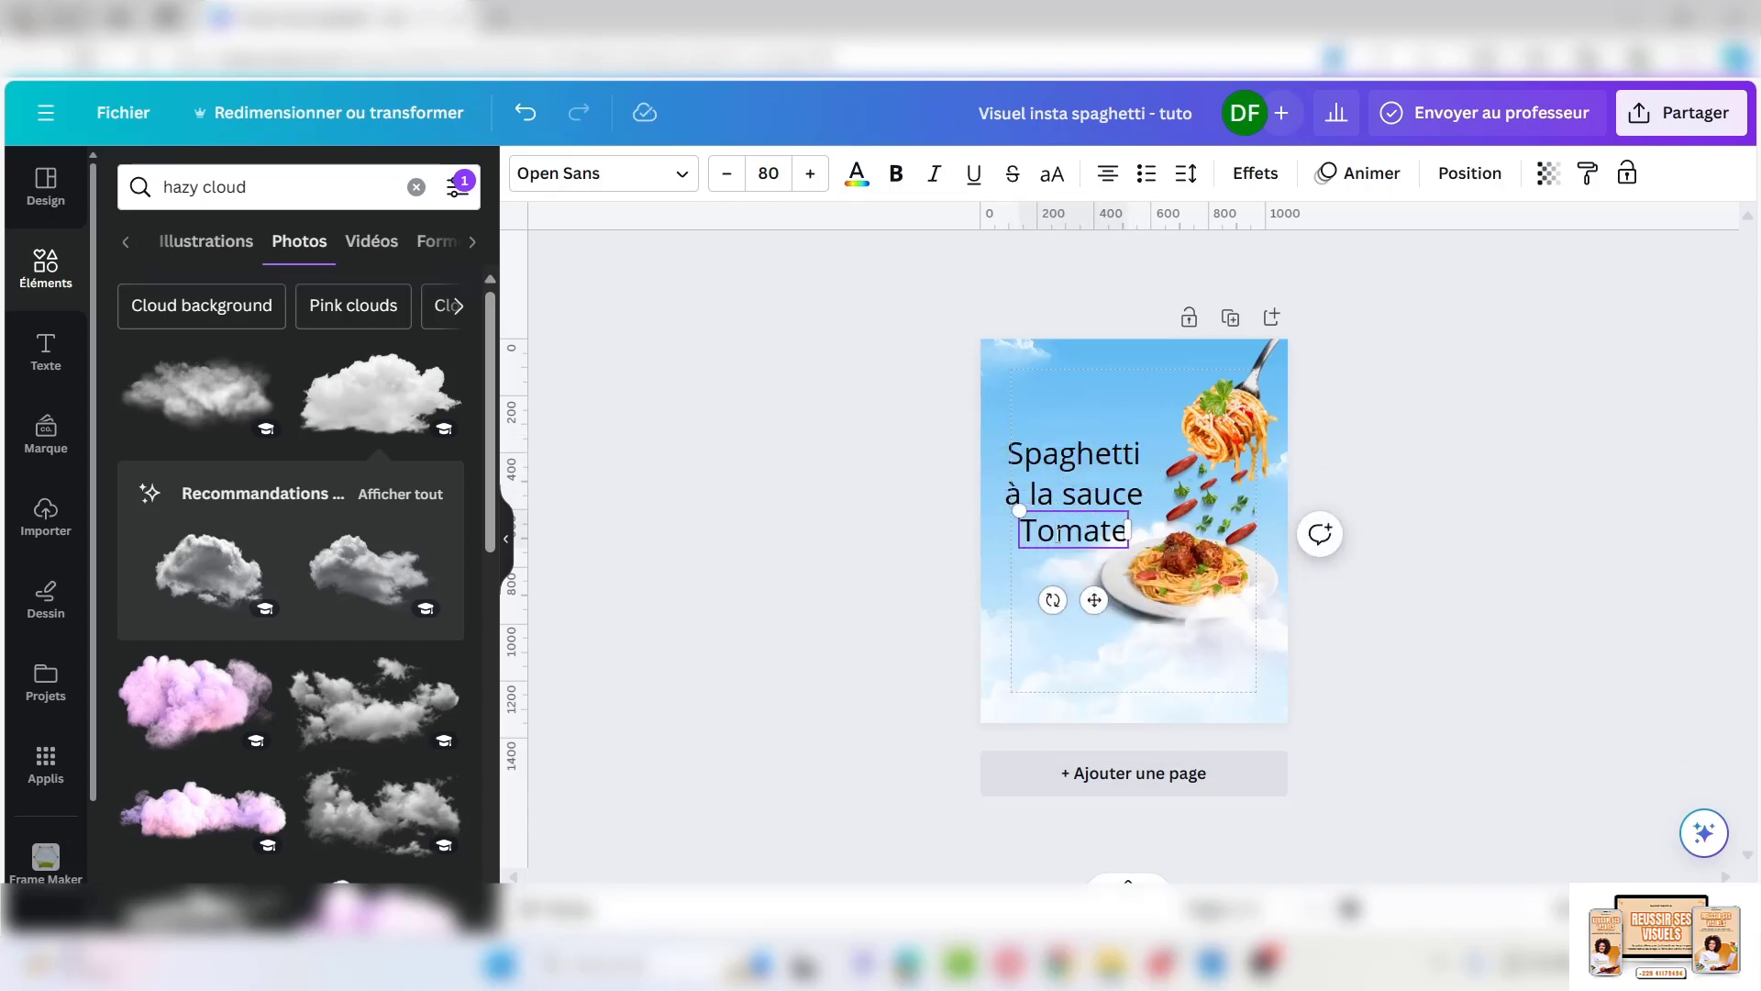
left_click(1124, 532)
type("s")
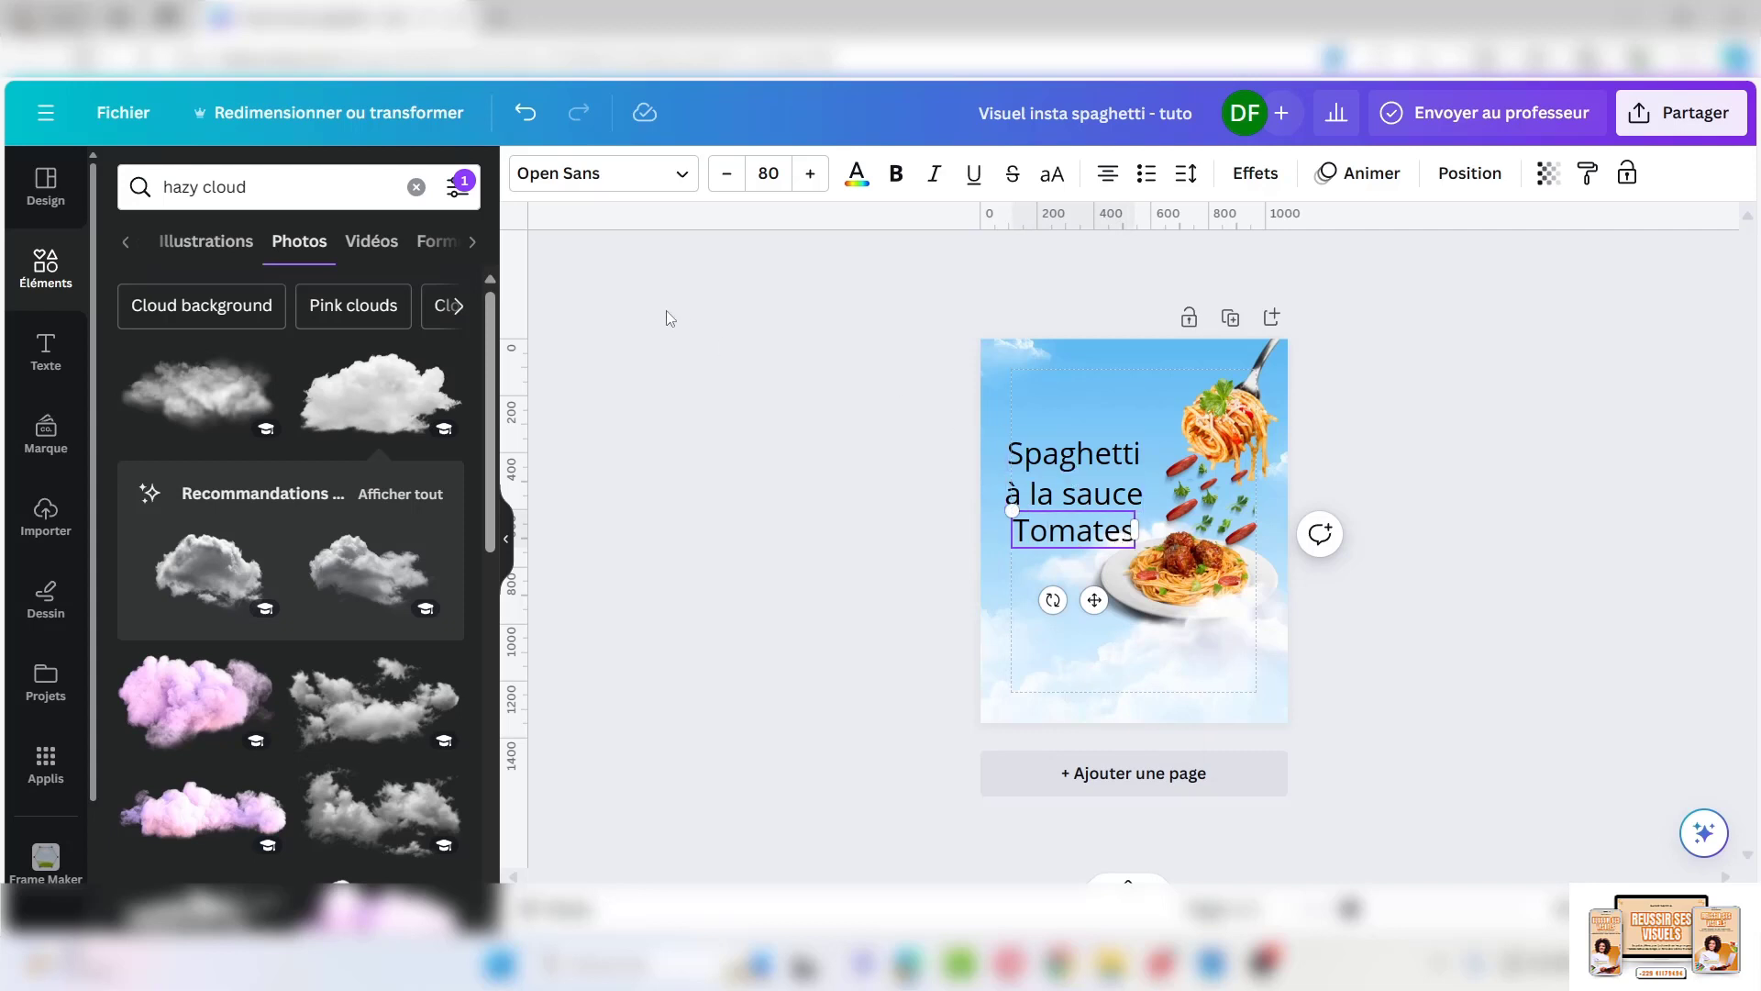
Set the three title lines in Just Another Hand at size 100
left_click(683, 175)
left_click(1055, 454)
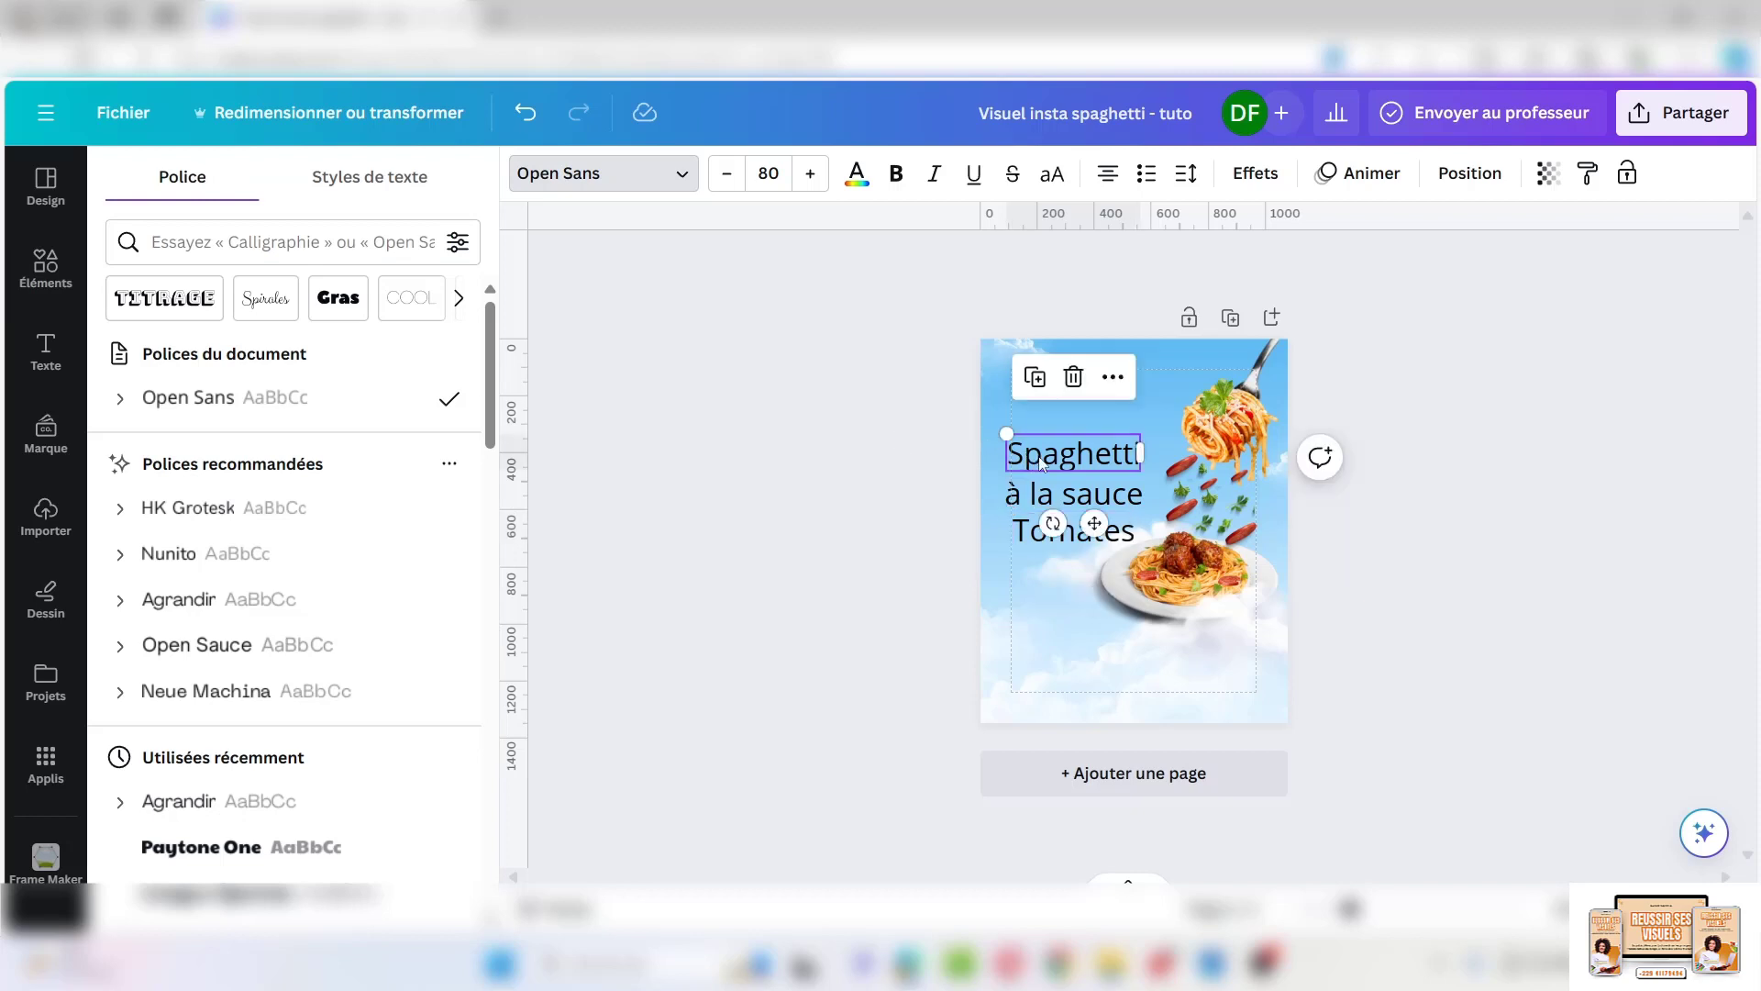
left_click(1068, 530)
left_click(1055, 458, "shift")
left_click(1046, 505, "shift")
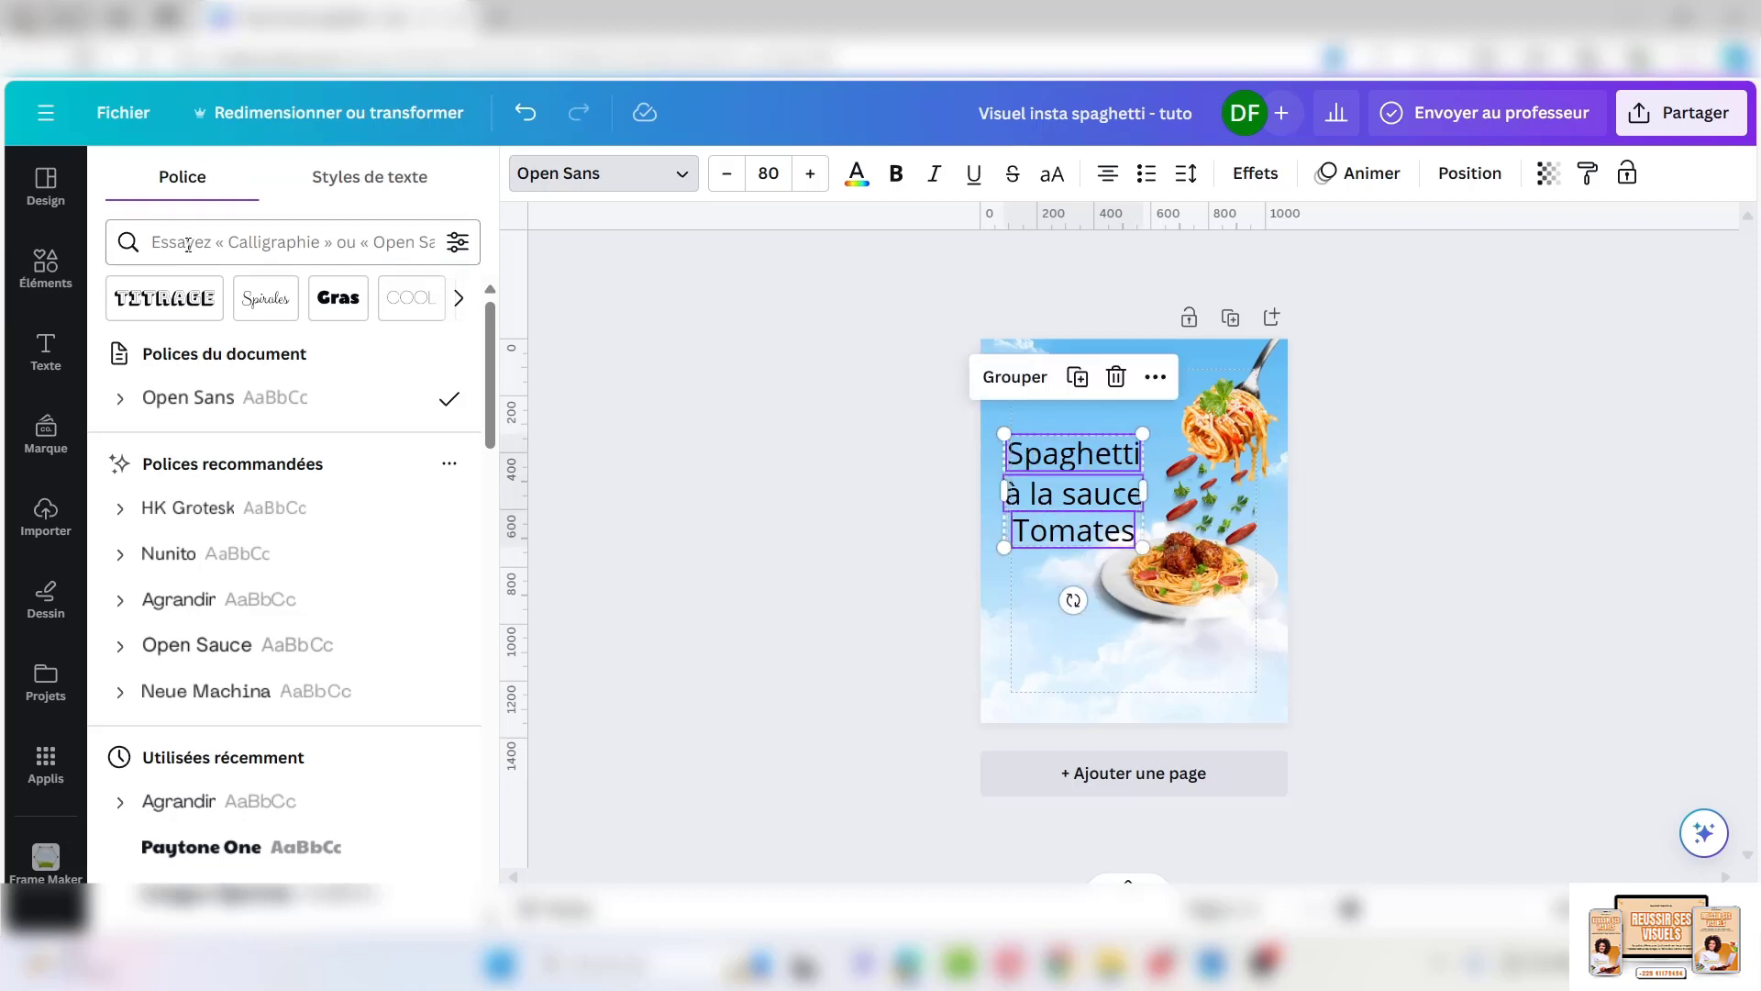
left_click(188, 244)
type("just a")
left_click(214, 575)
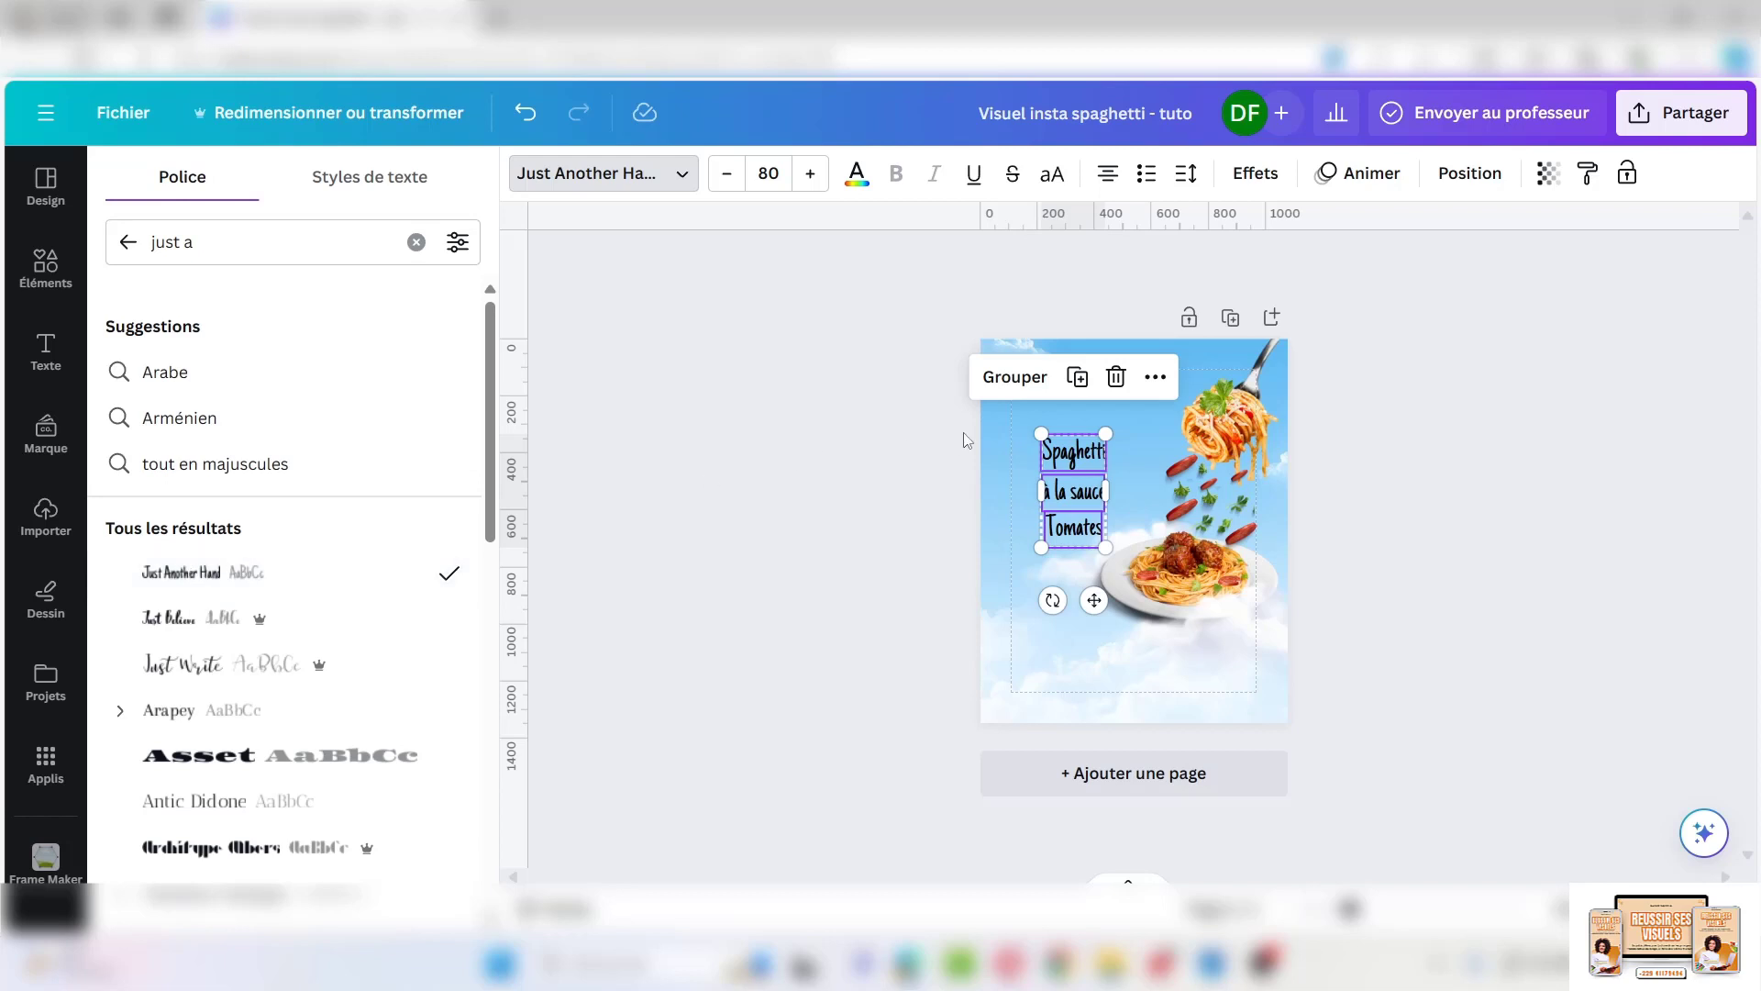
left_click_drag(1111, 430, 1125, 406)
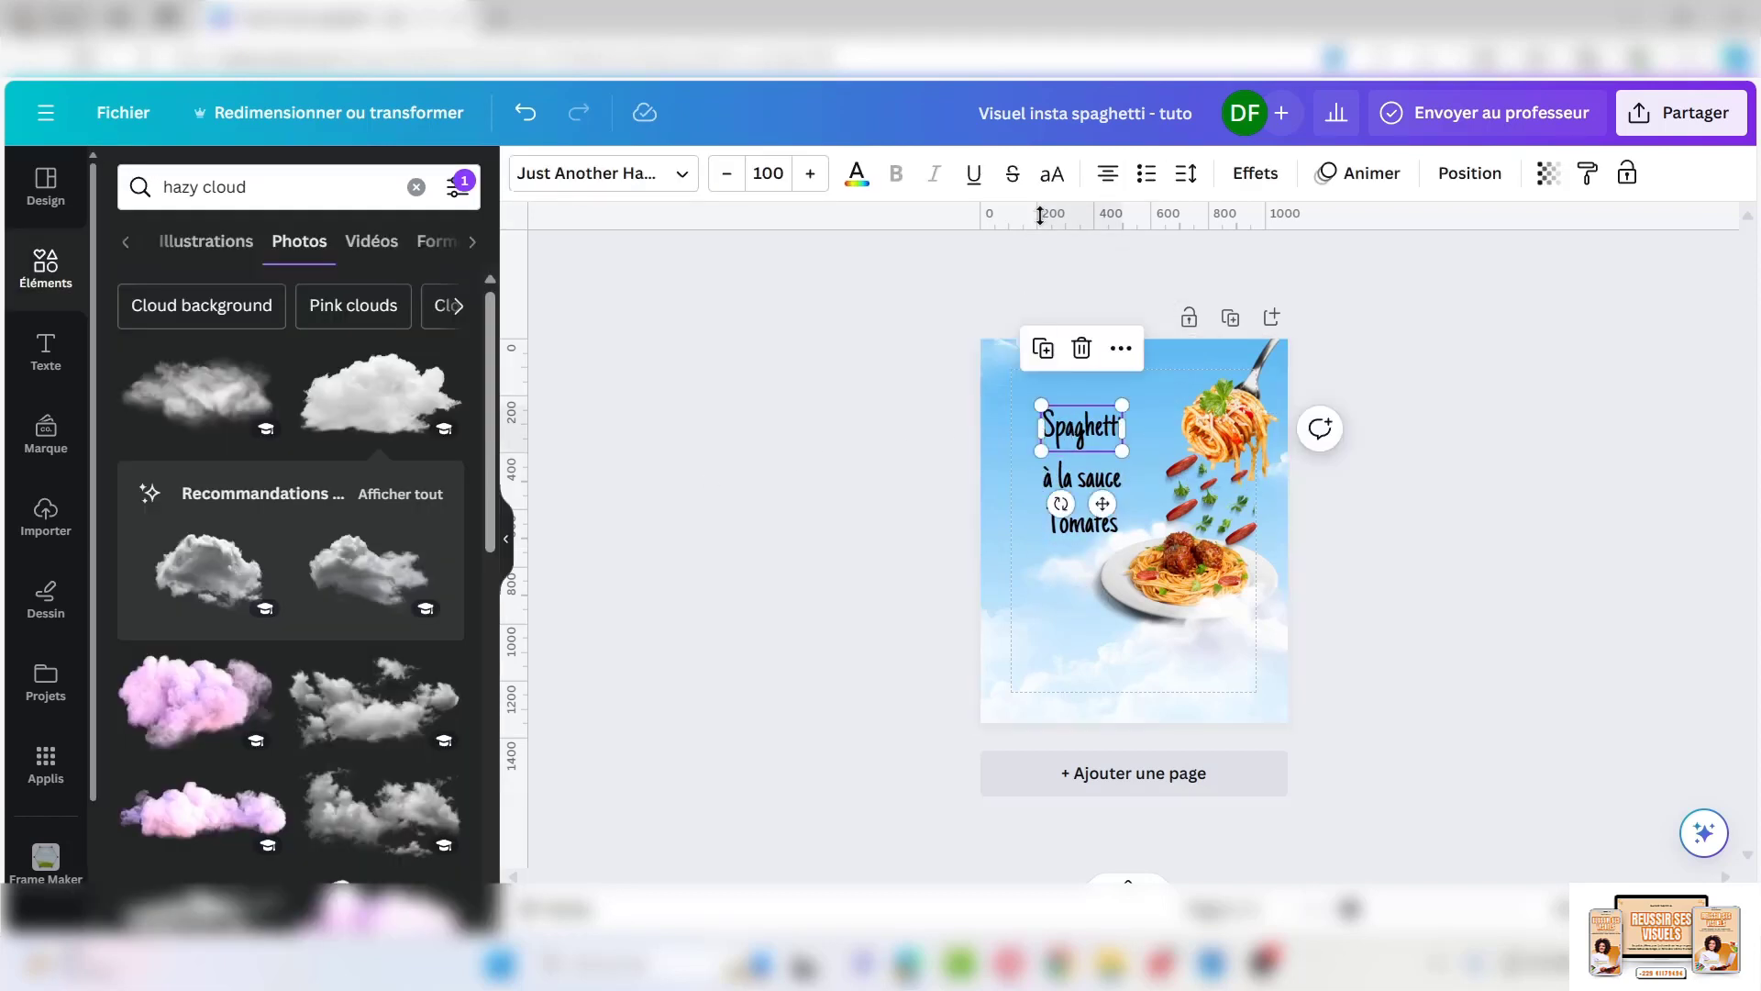
left_click_drag(1076, 403, 1076, 438)
Capitalise the TOMATES line, keeping À la sauce in lowercase
left_click(1078, 479)
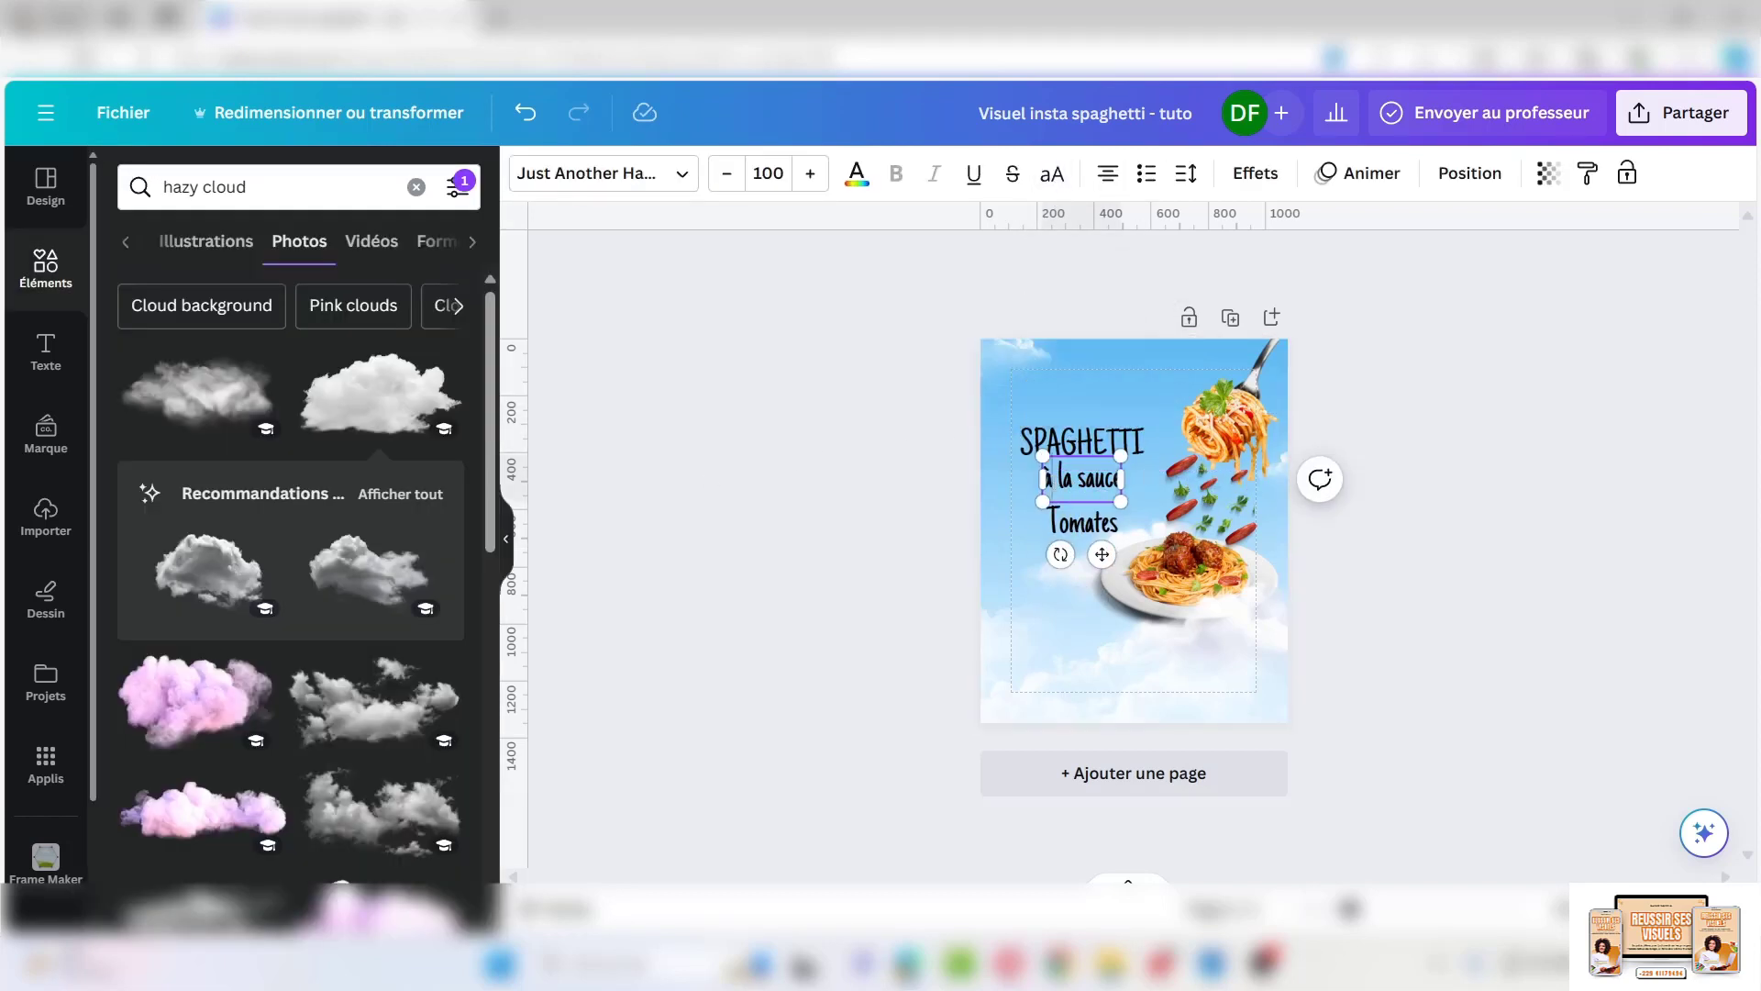
left_click(1052, 176)
left_click(526, 113)
left_click(1066, 522)
left_click(1052, 175)
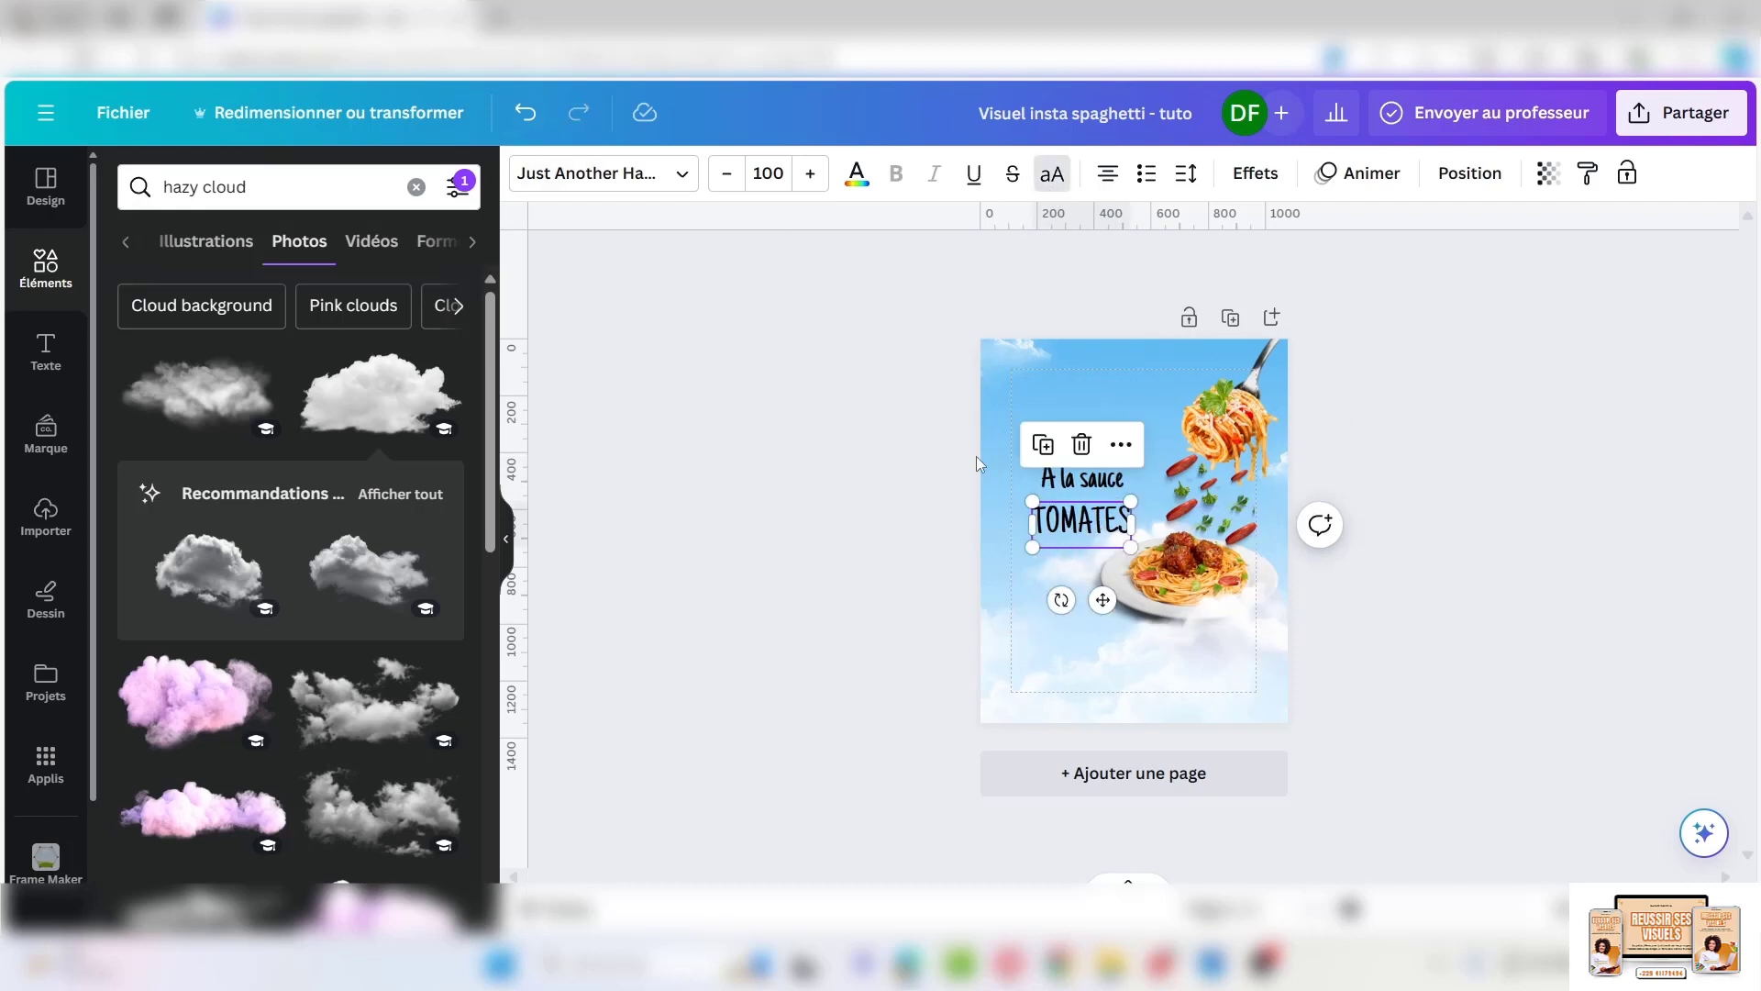
Realign the three title lines with each other
left_click(1001, 457)
left_click(1065, 447)
left_click(1060, 486, "shift")
left_click(1068, 520, "shift")
left_click(998, 495)
mouse_move(1077, 488)
left_mouse_down()
mouse_move(1076, 515)
mouse_move(1071, 475)
mouse_move(1099, 479)
mouse_move(1084, 481)
left_mouse_up()
Colour the SPAGHETTI, A la sauce and TOMATES lines dark blue
left_click(1068, 444)
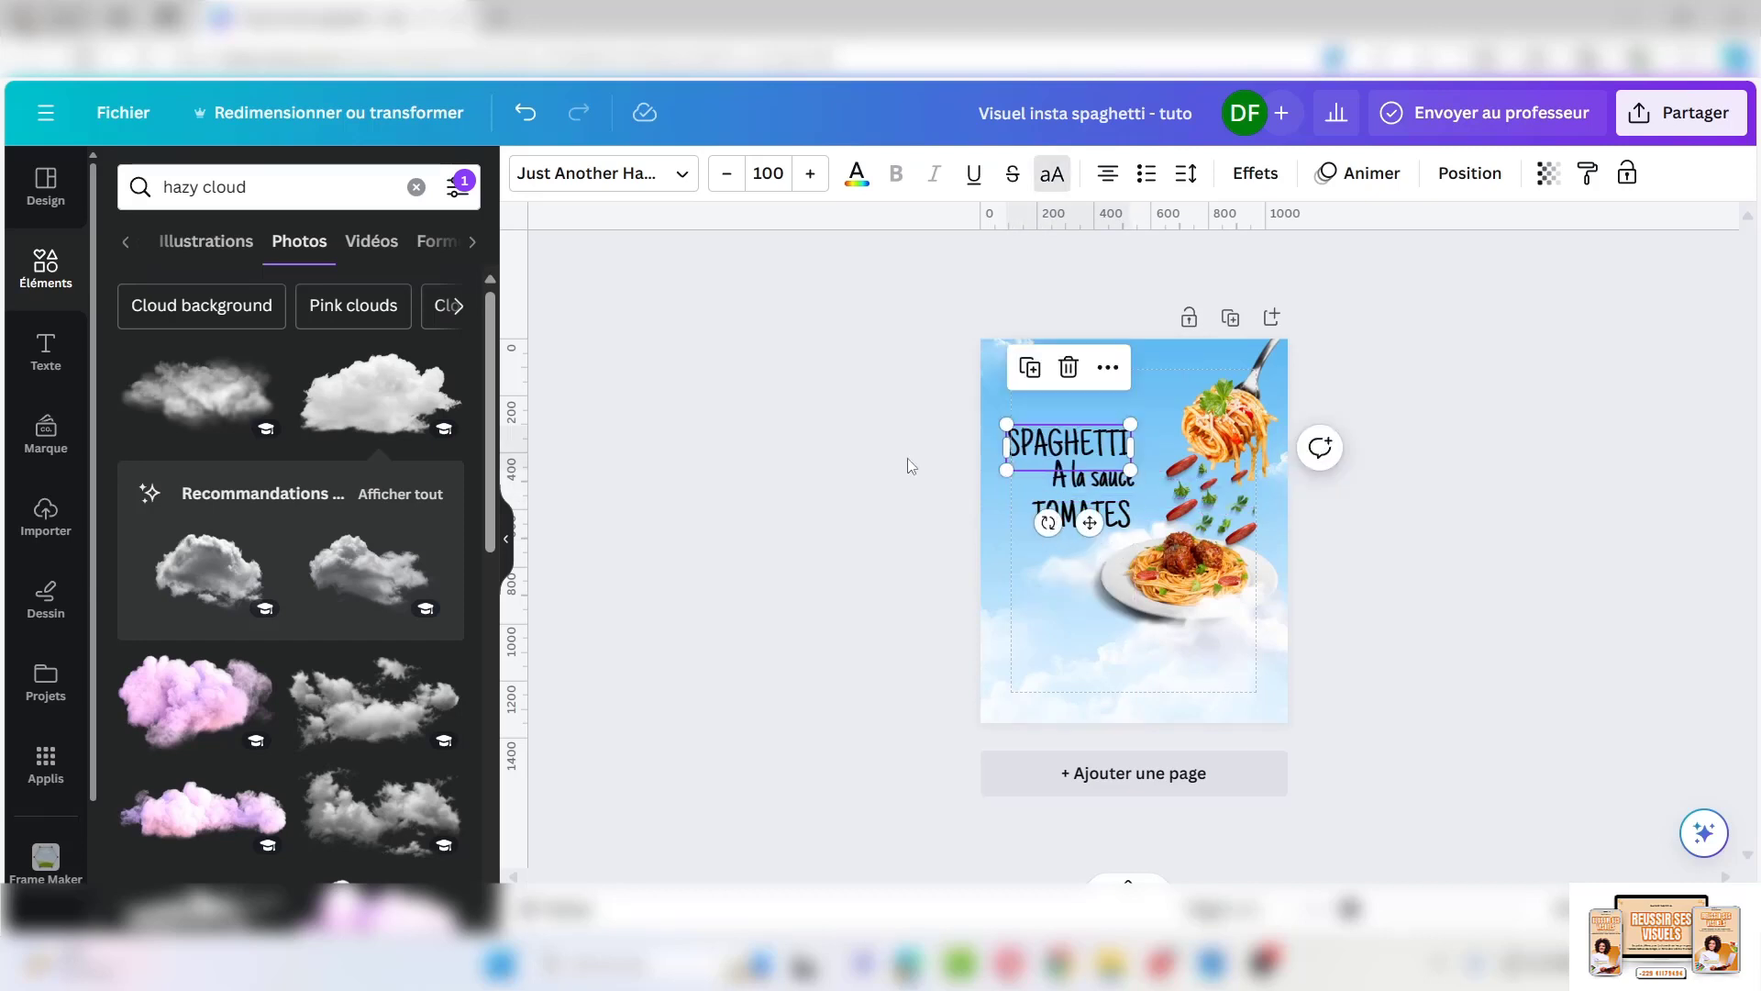
left_click(1105, 489, "shift")
left_click(1082, 516, "shift")
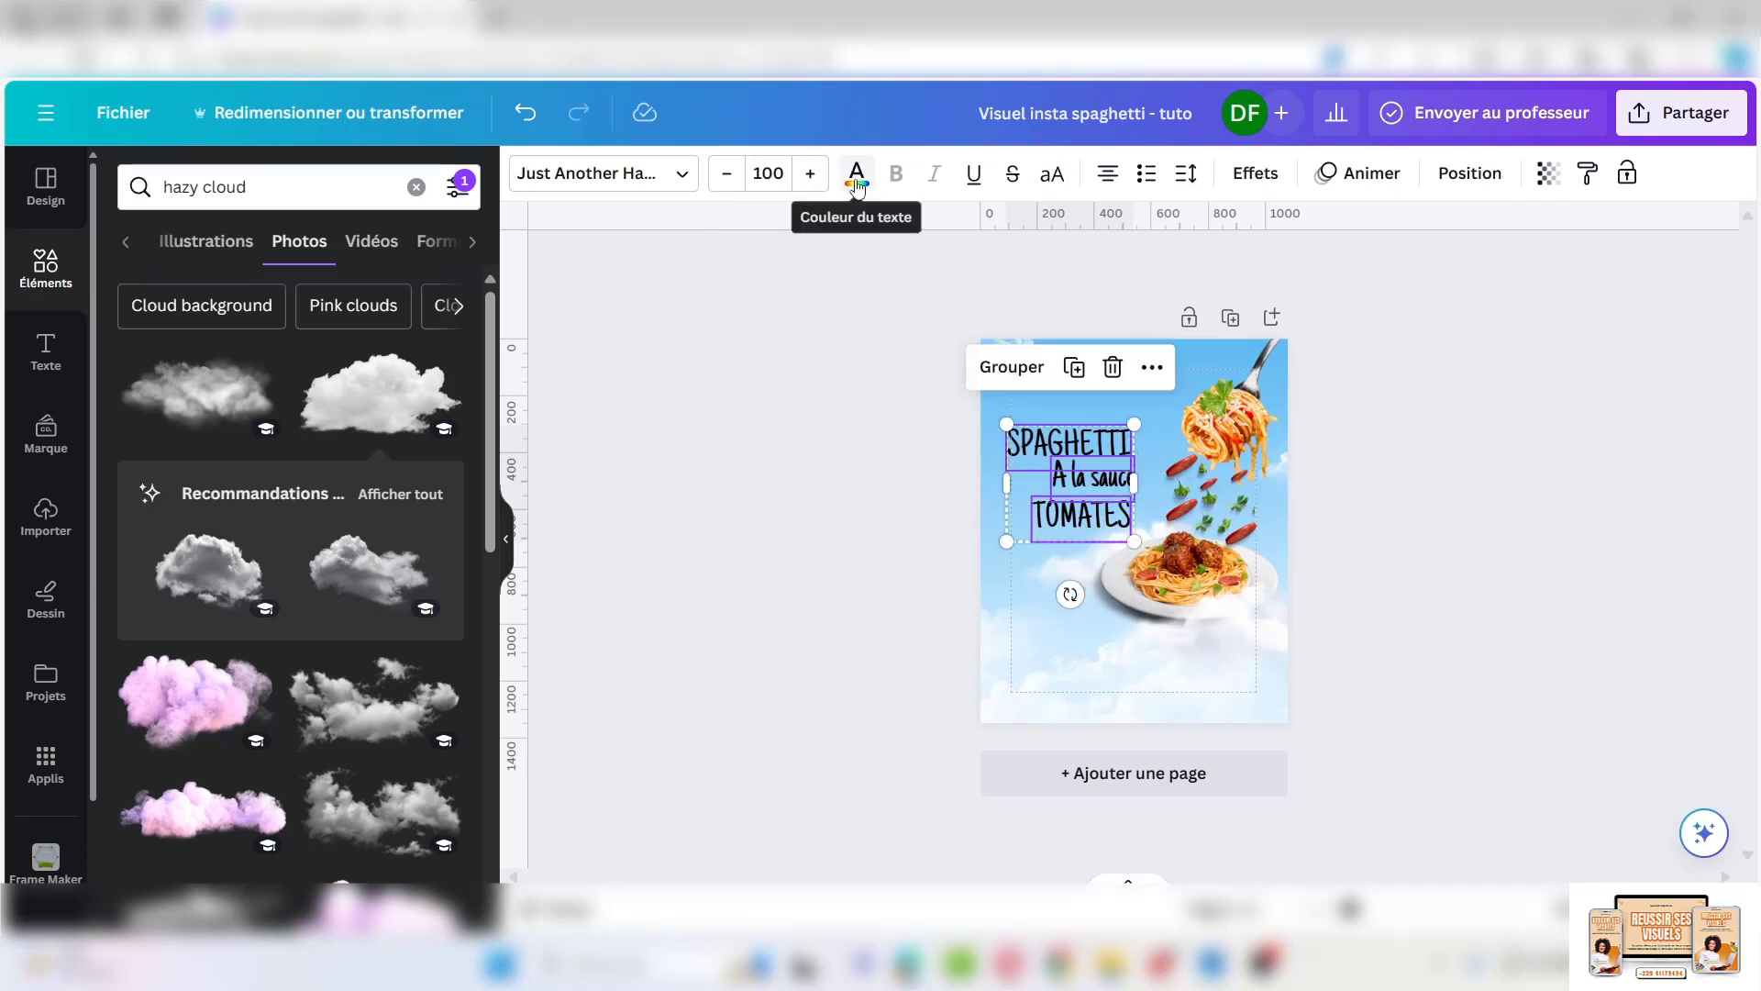
left_click(856, 173)
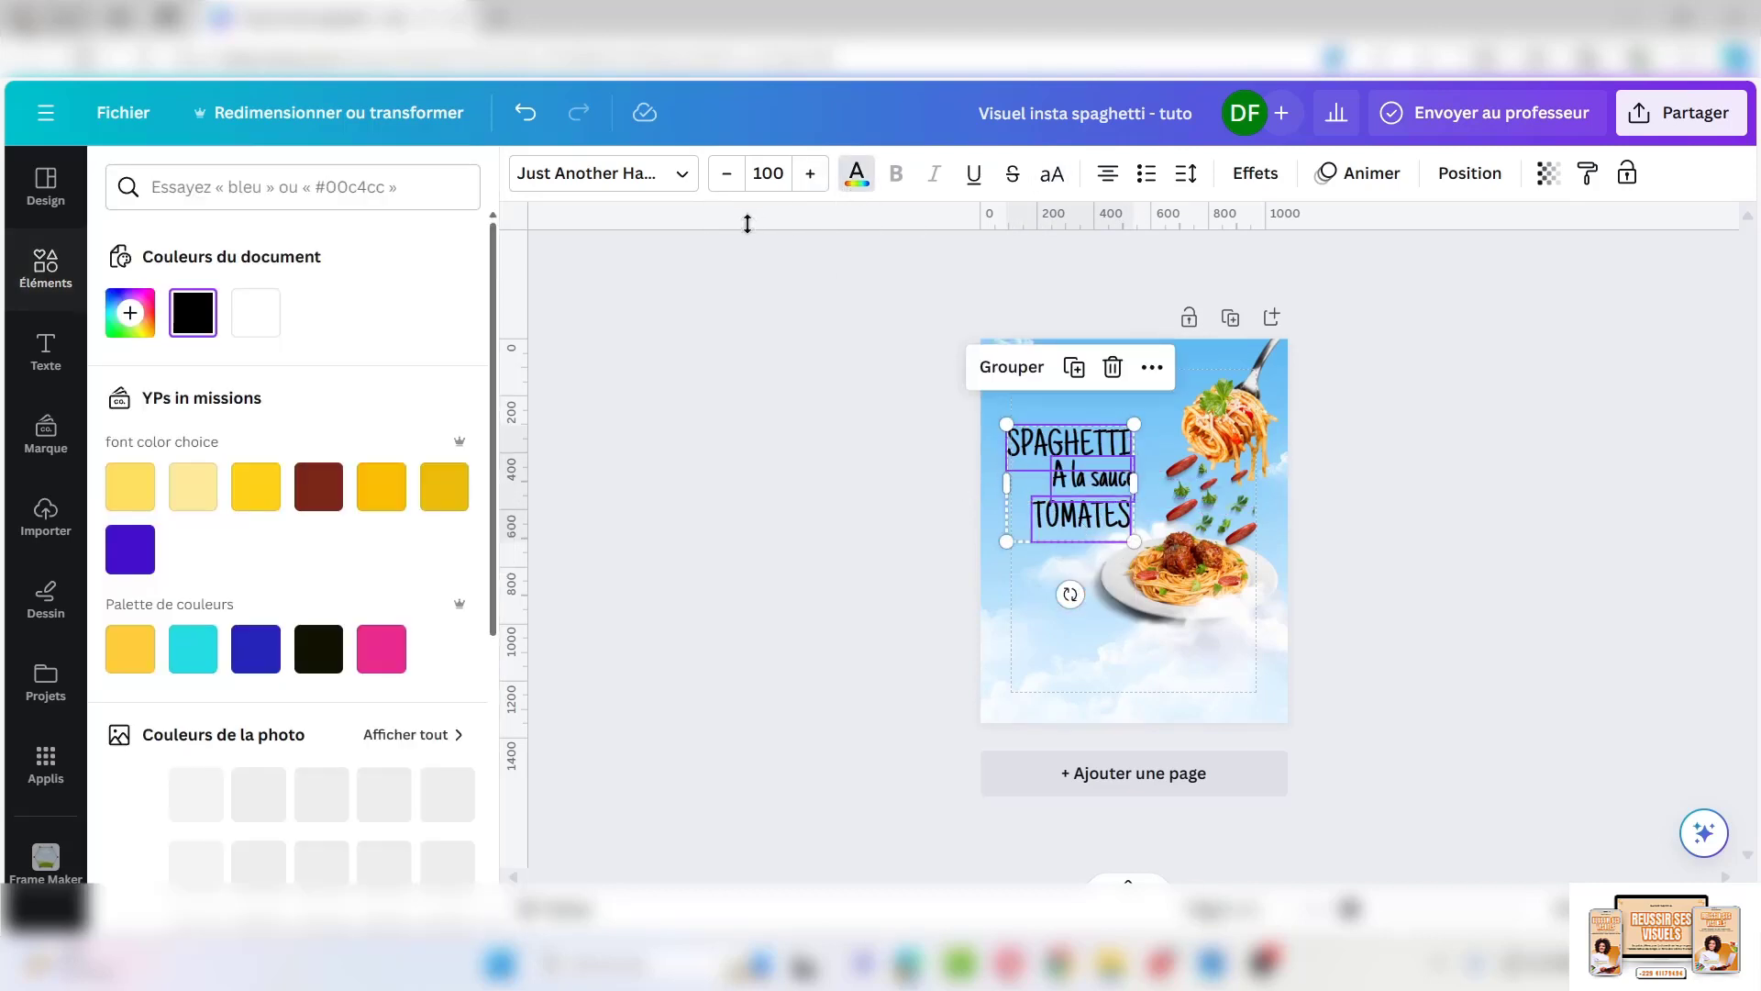
left_click(138, 561)
left_click(53, 266)
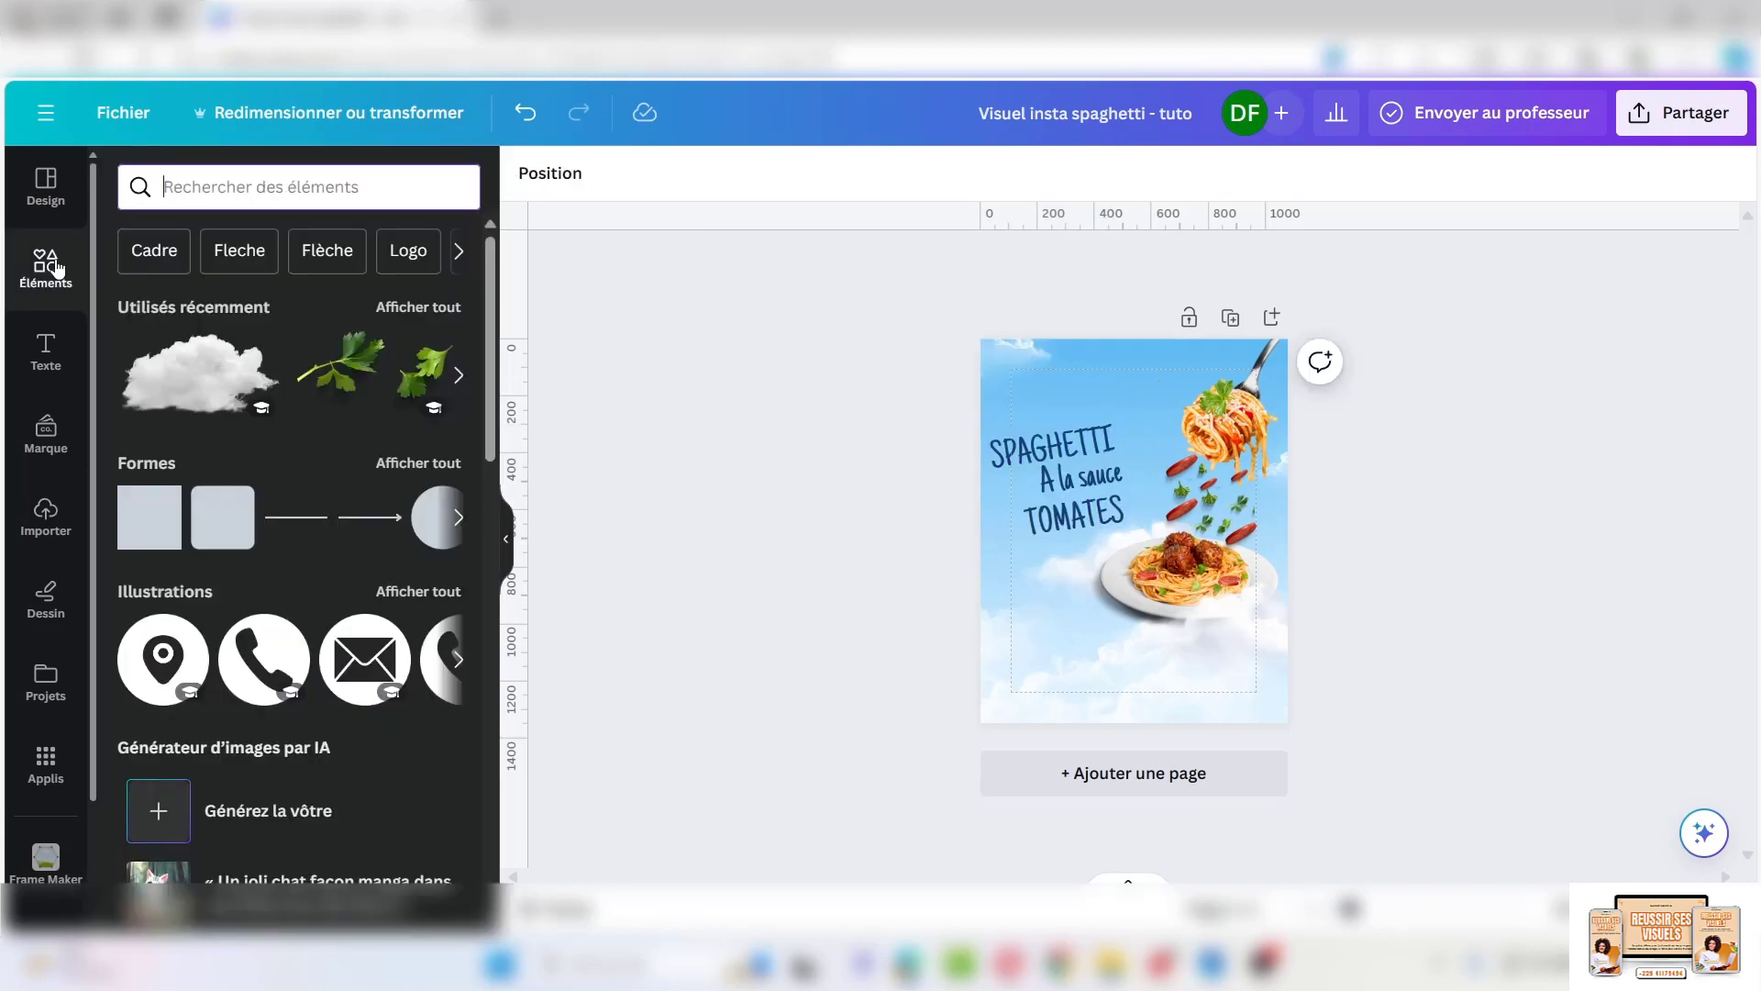
Search elements for 'logo restaurant' and add the yellow swash illustration
type("logo ")
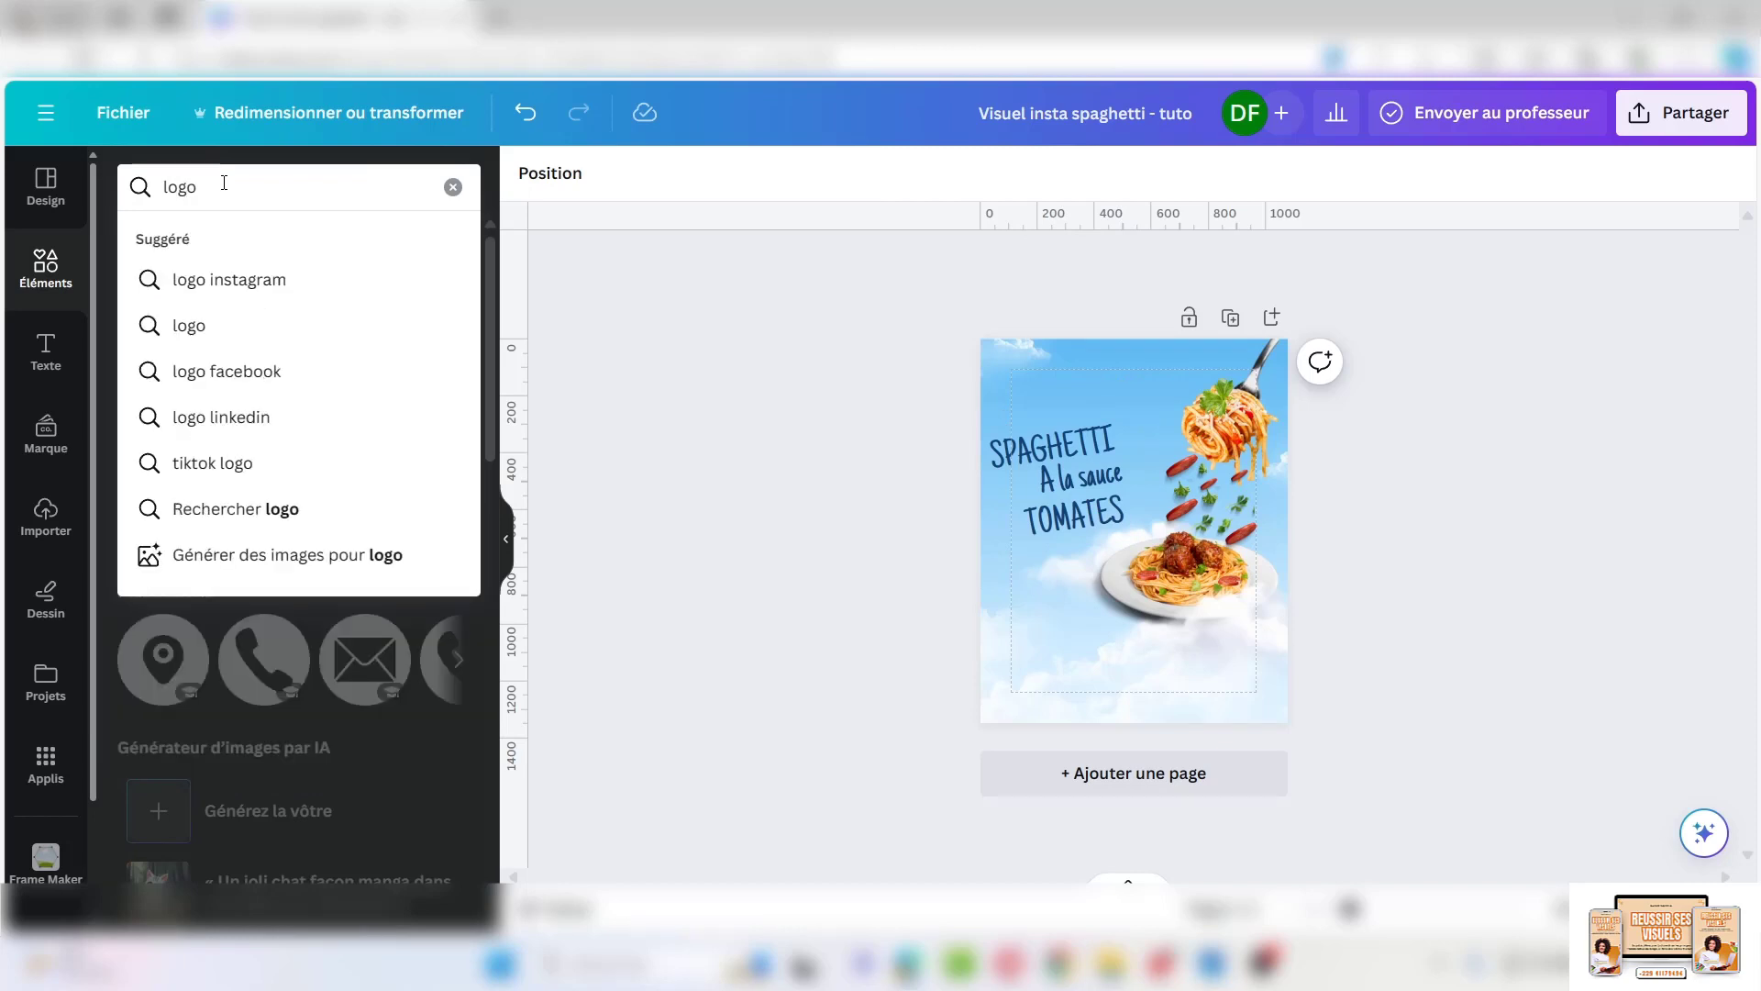
type("rest")
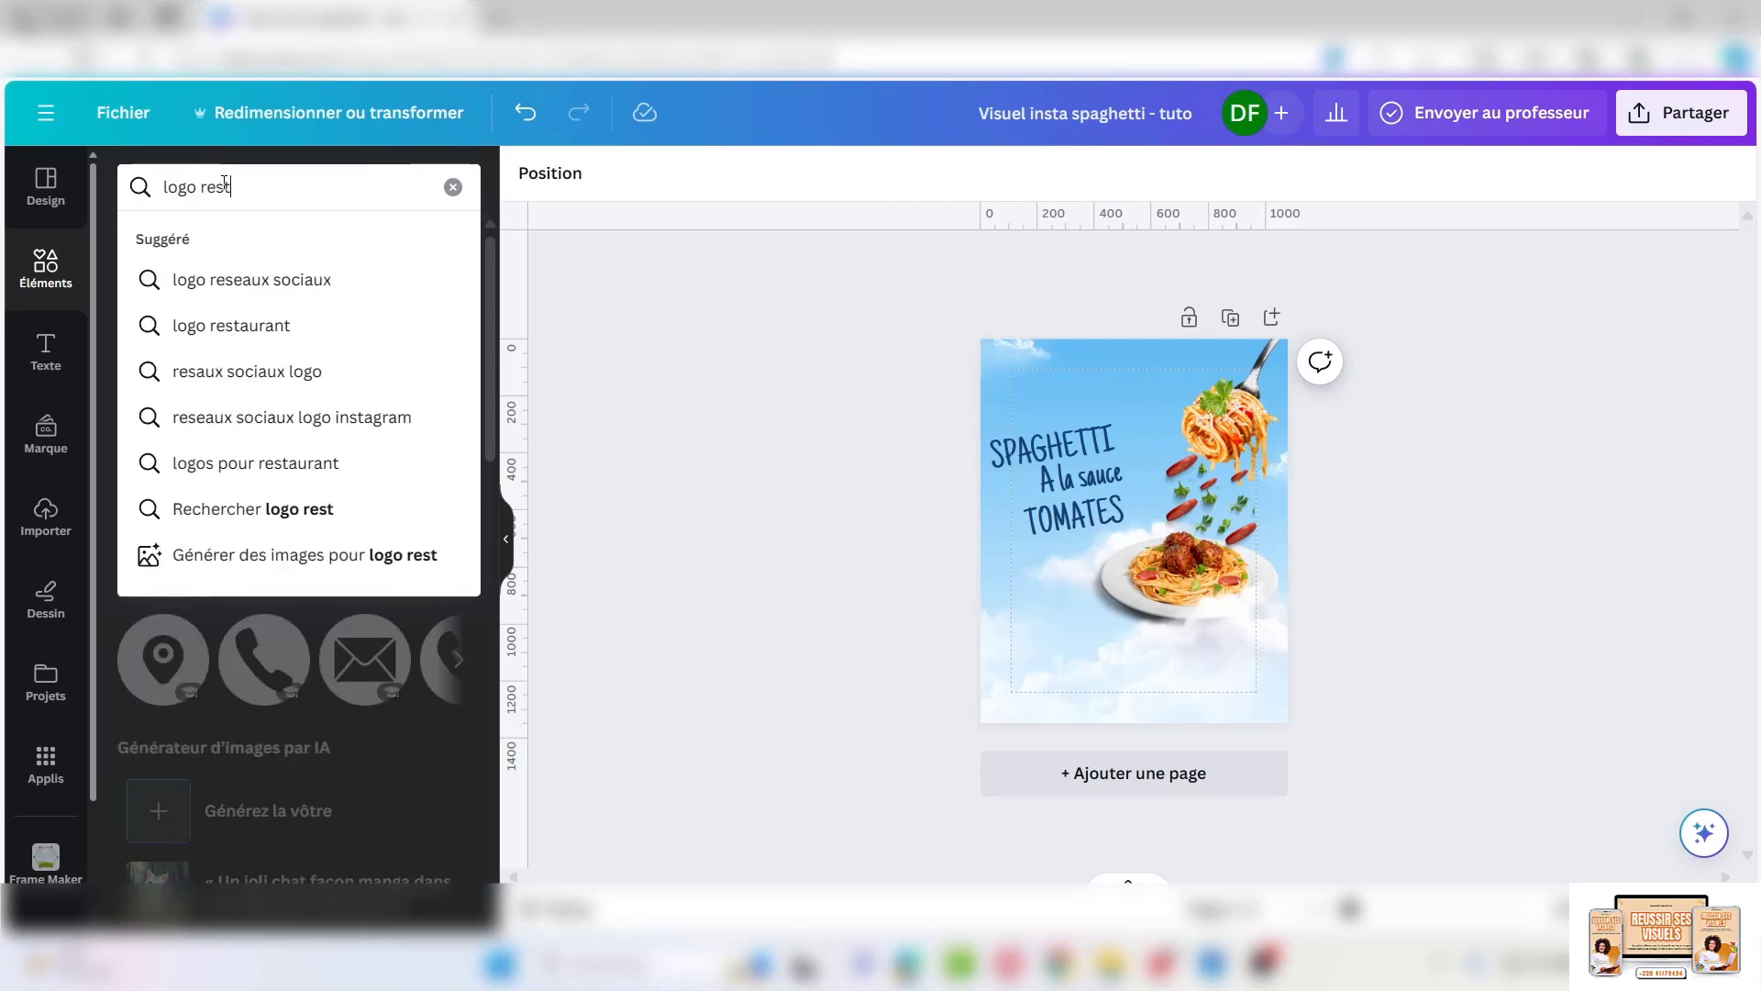
type("aurant")
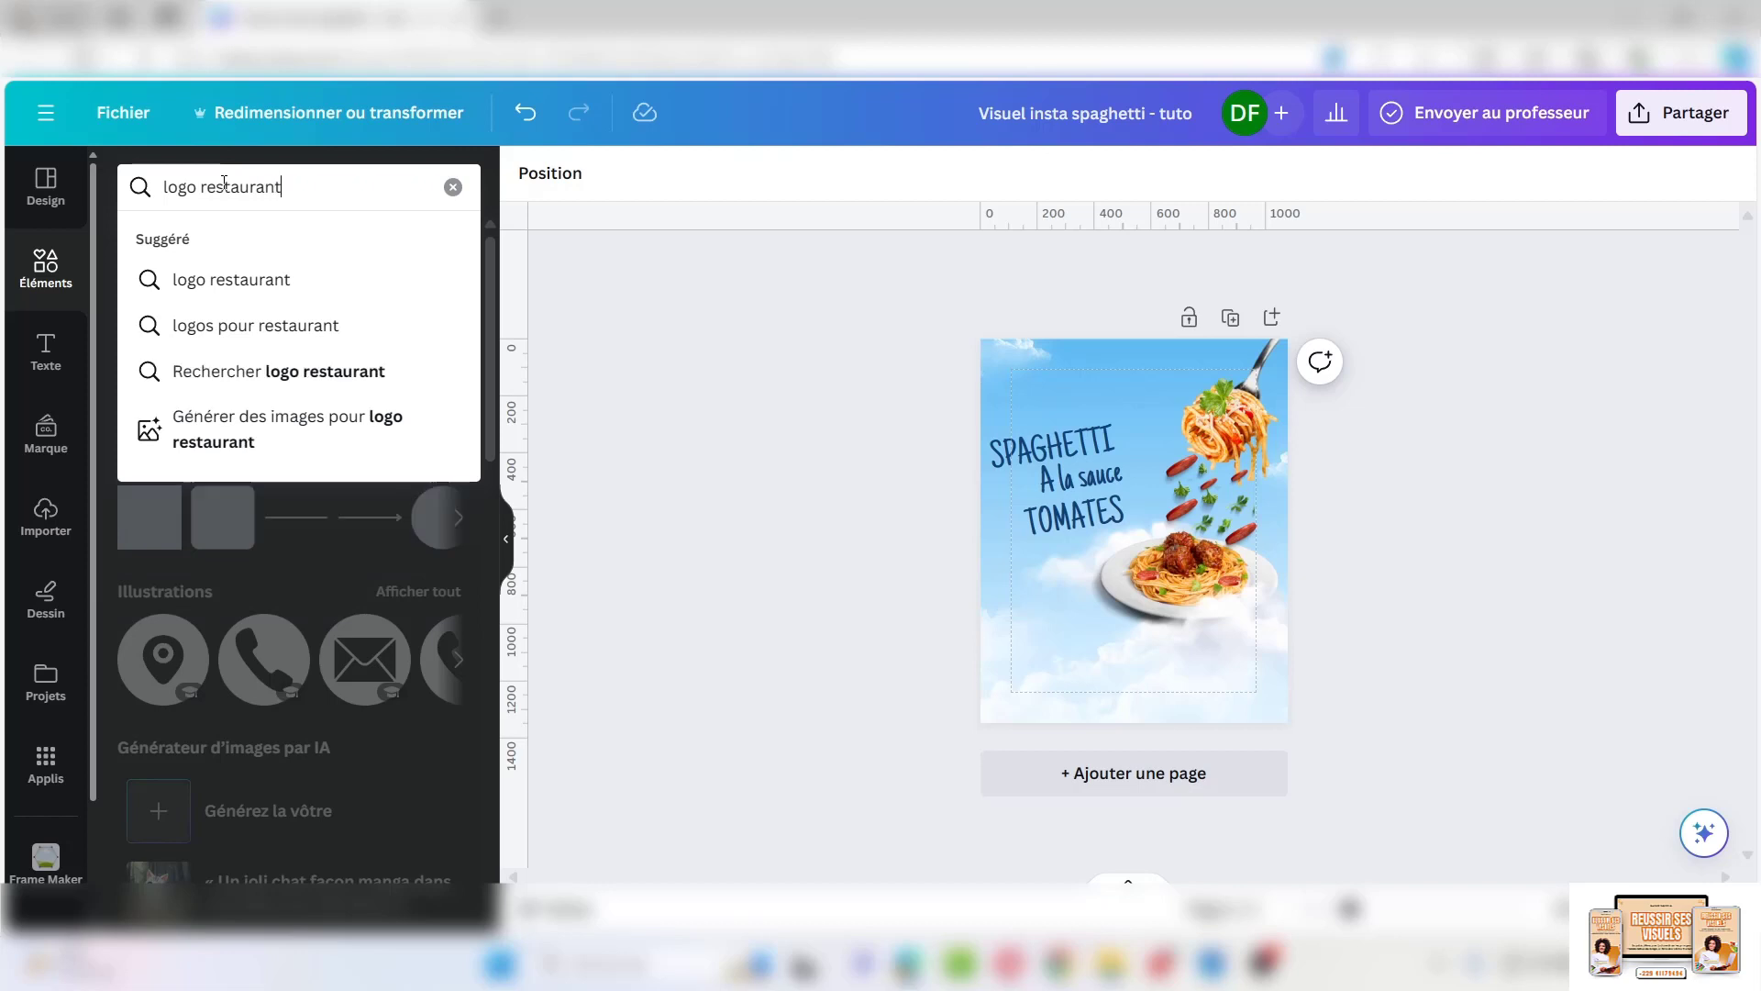
key("Return")
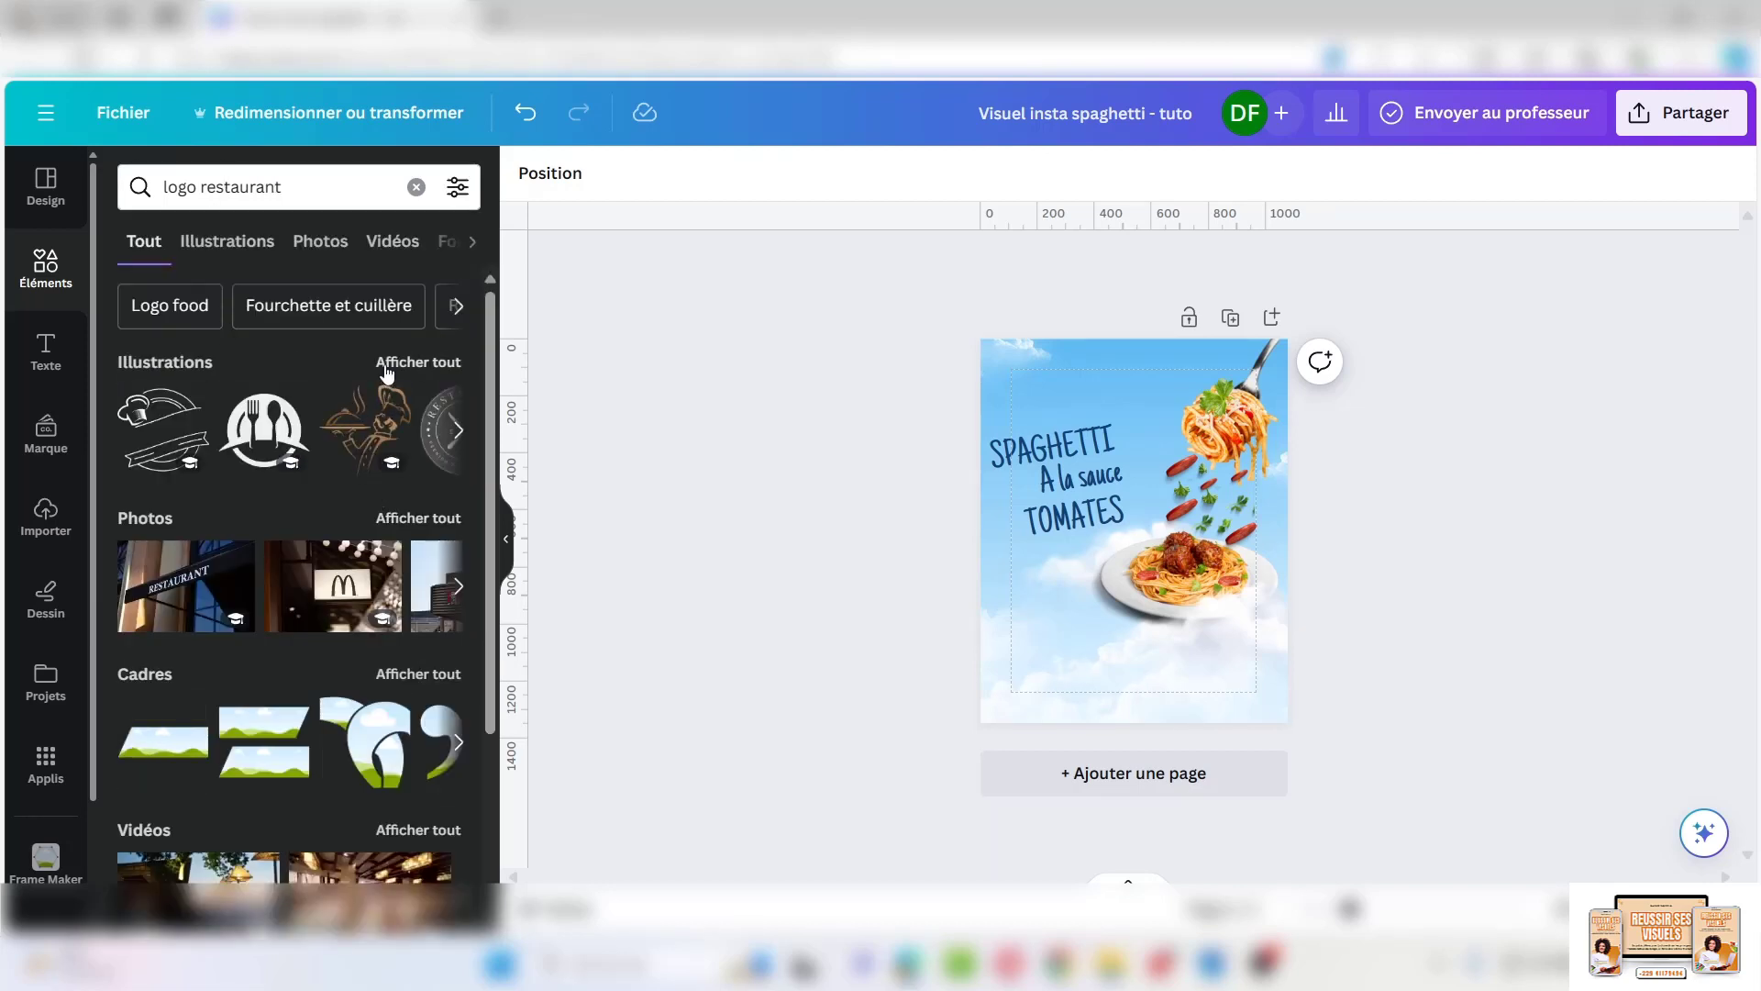
left_click(244, 246)
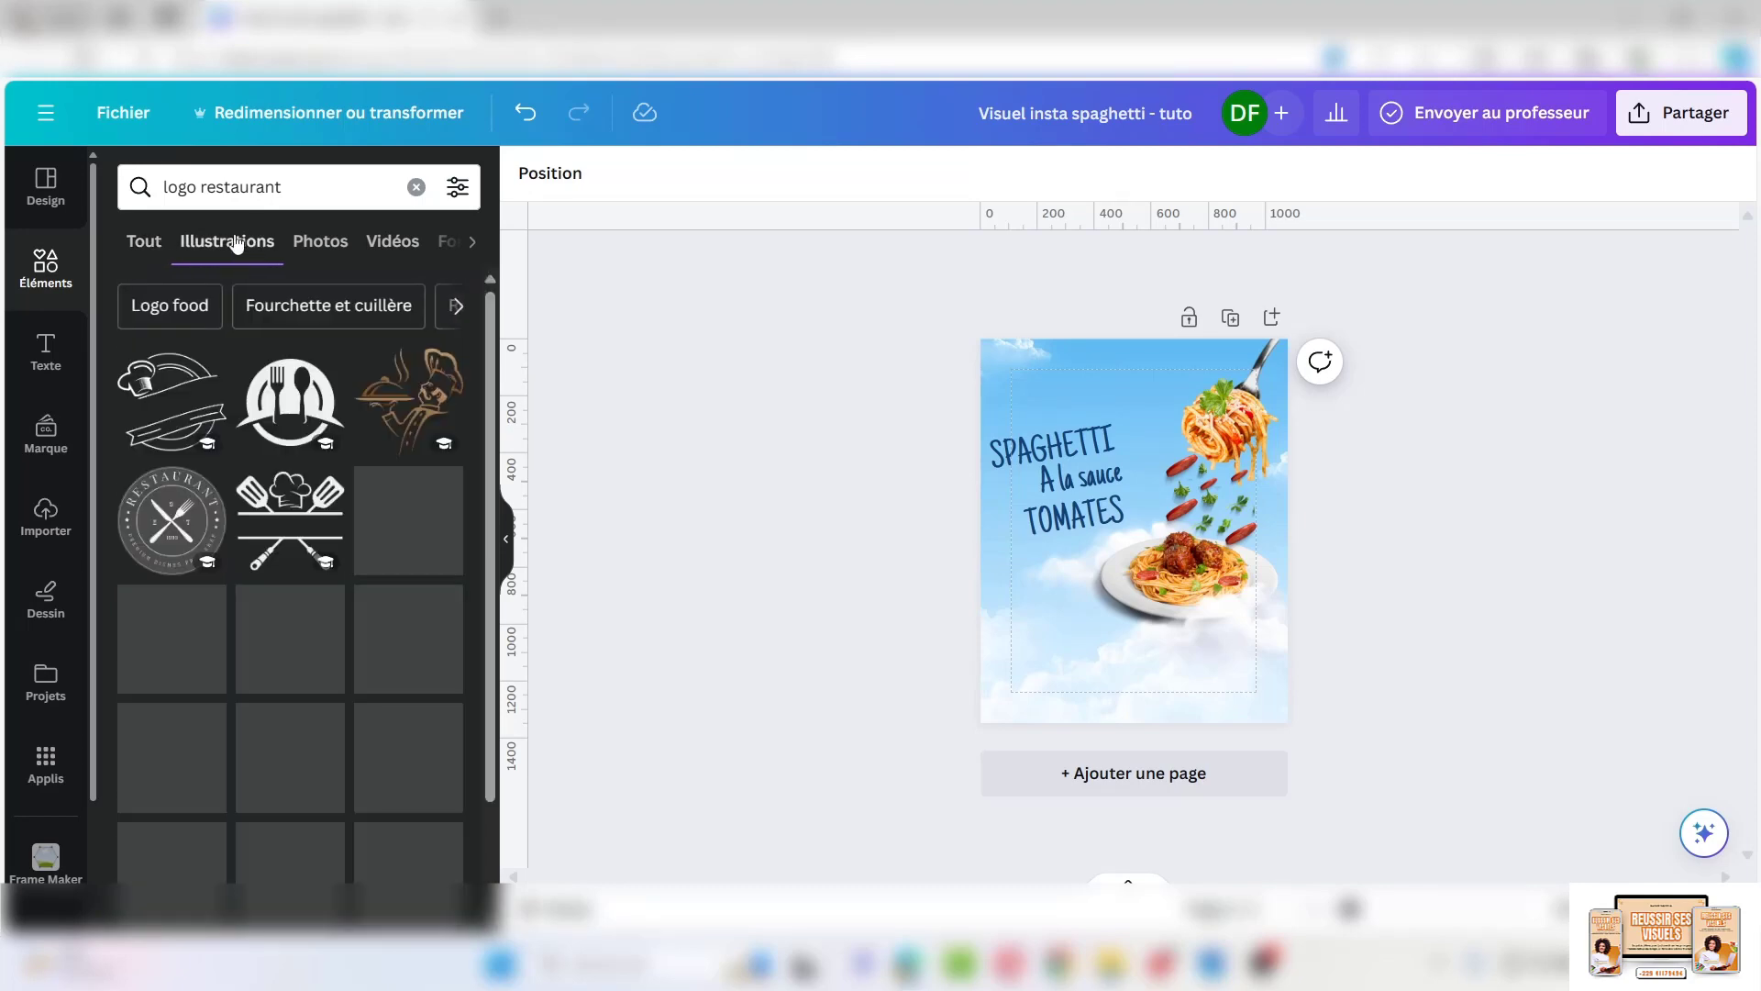
scroll(284, 564, "down", 10)
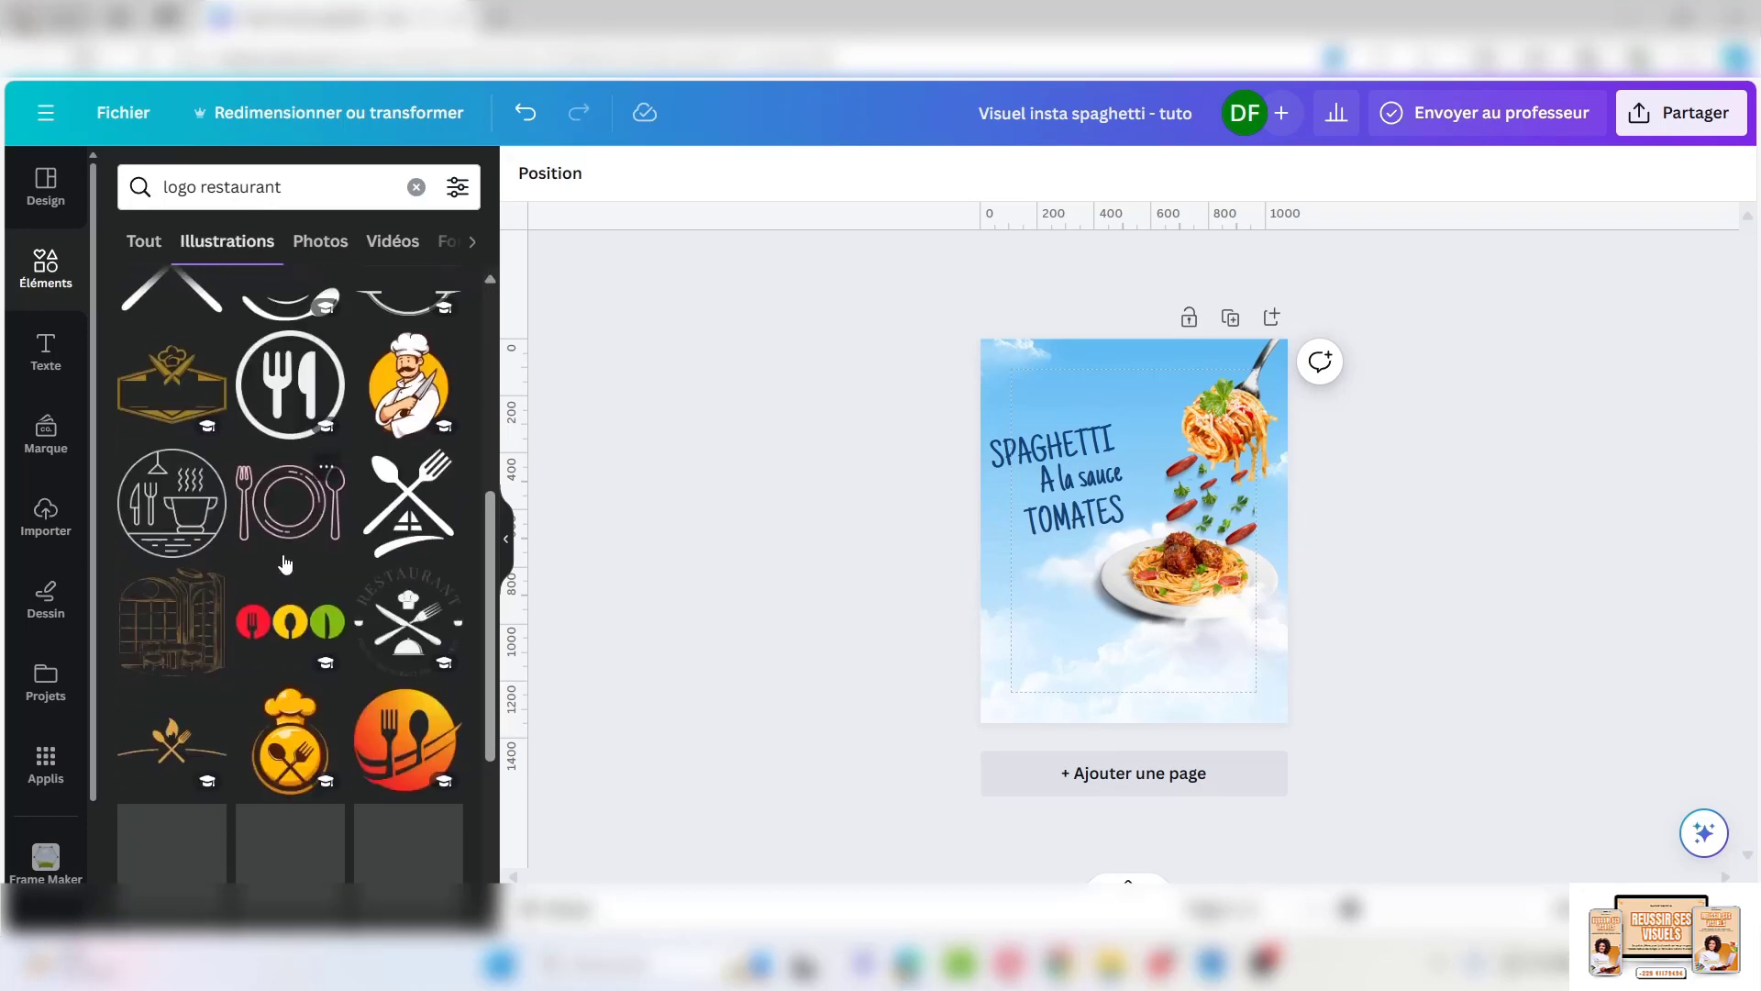
scroll(284, 559, "down", 3)
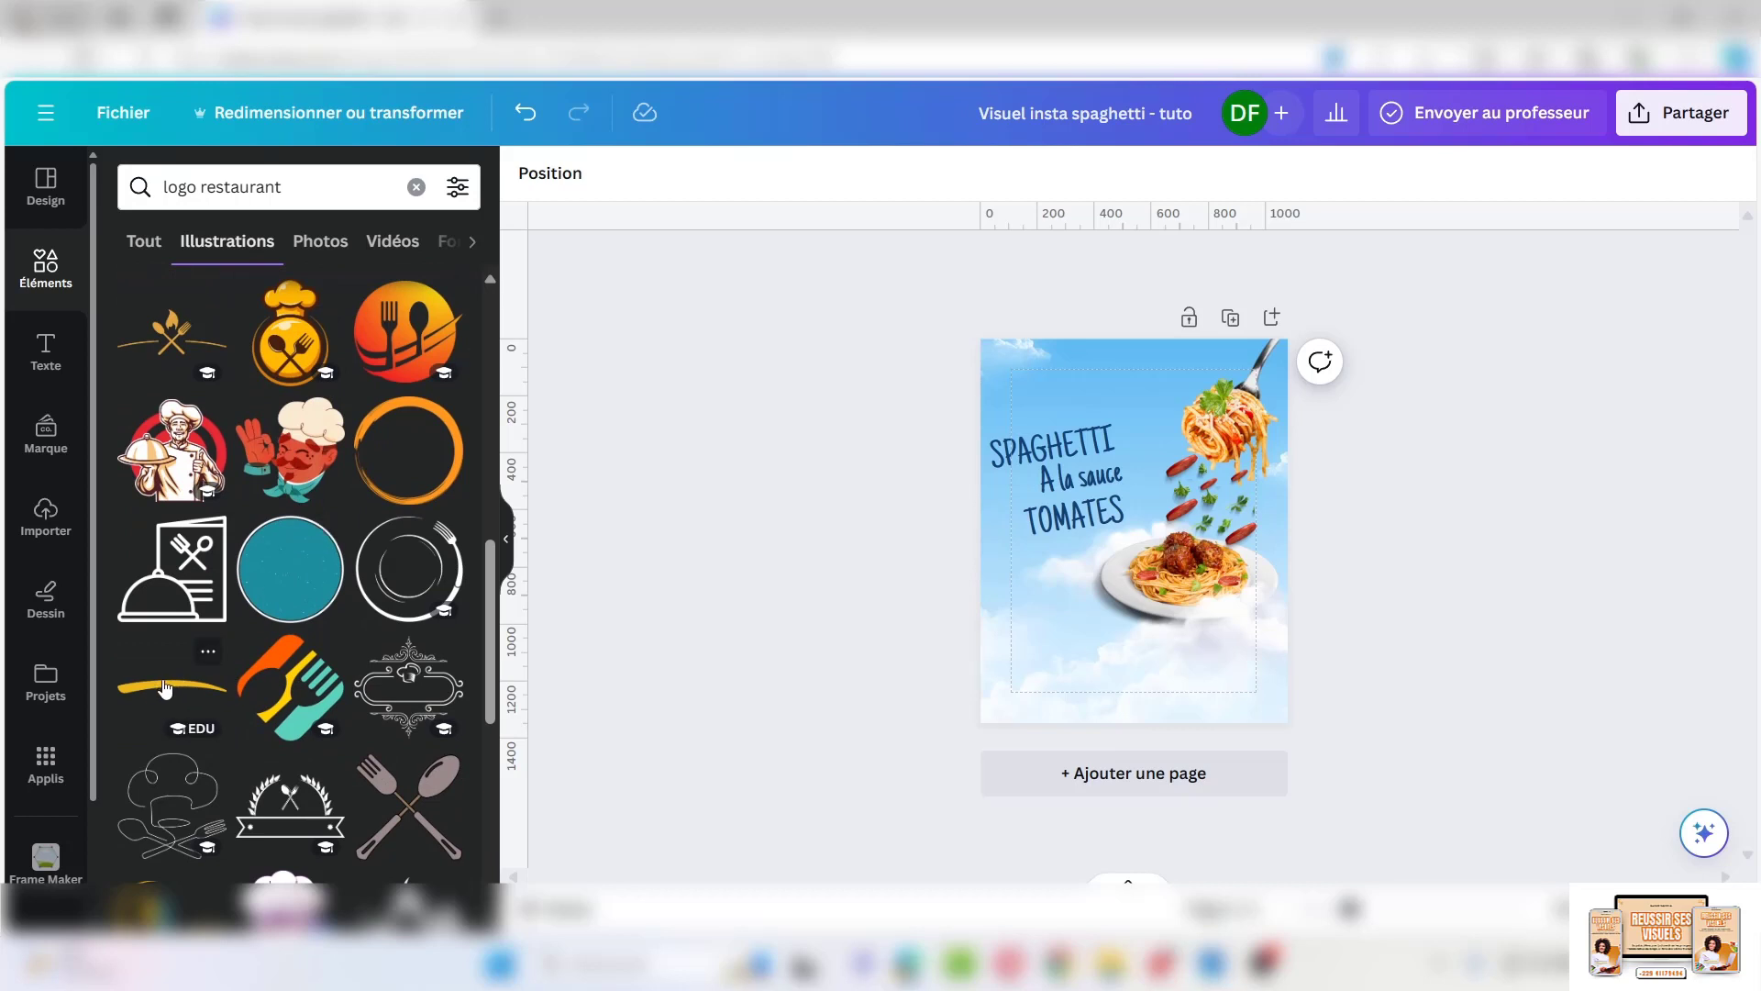
left_click(166, 688)
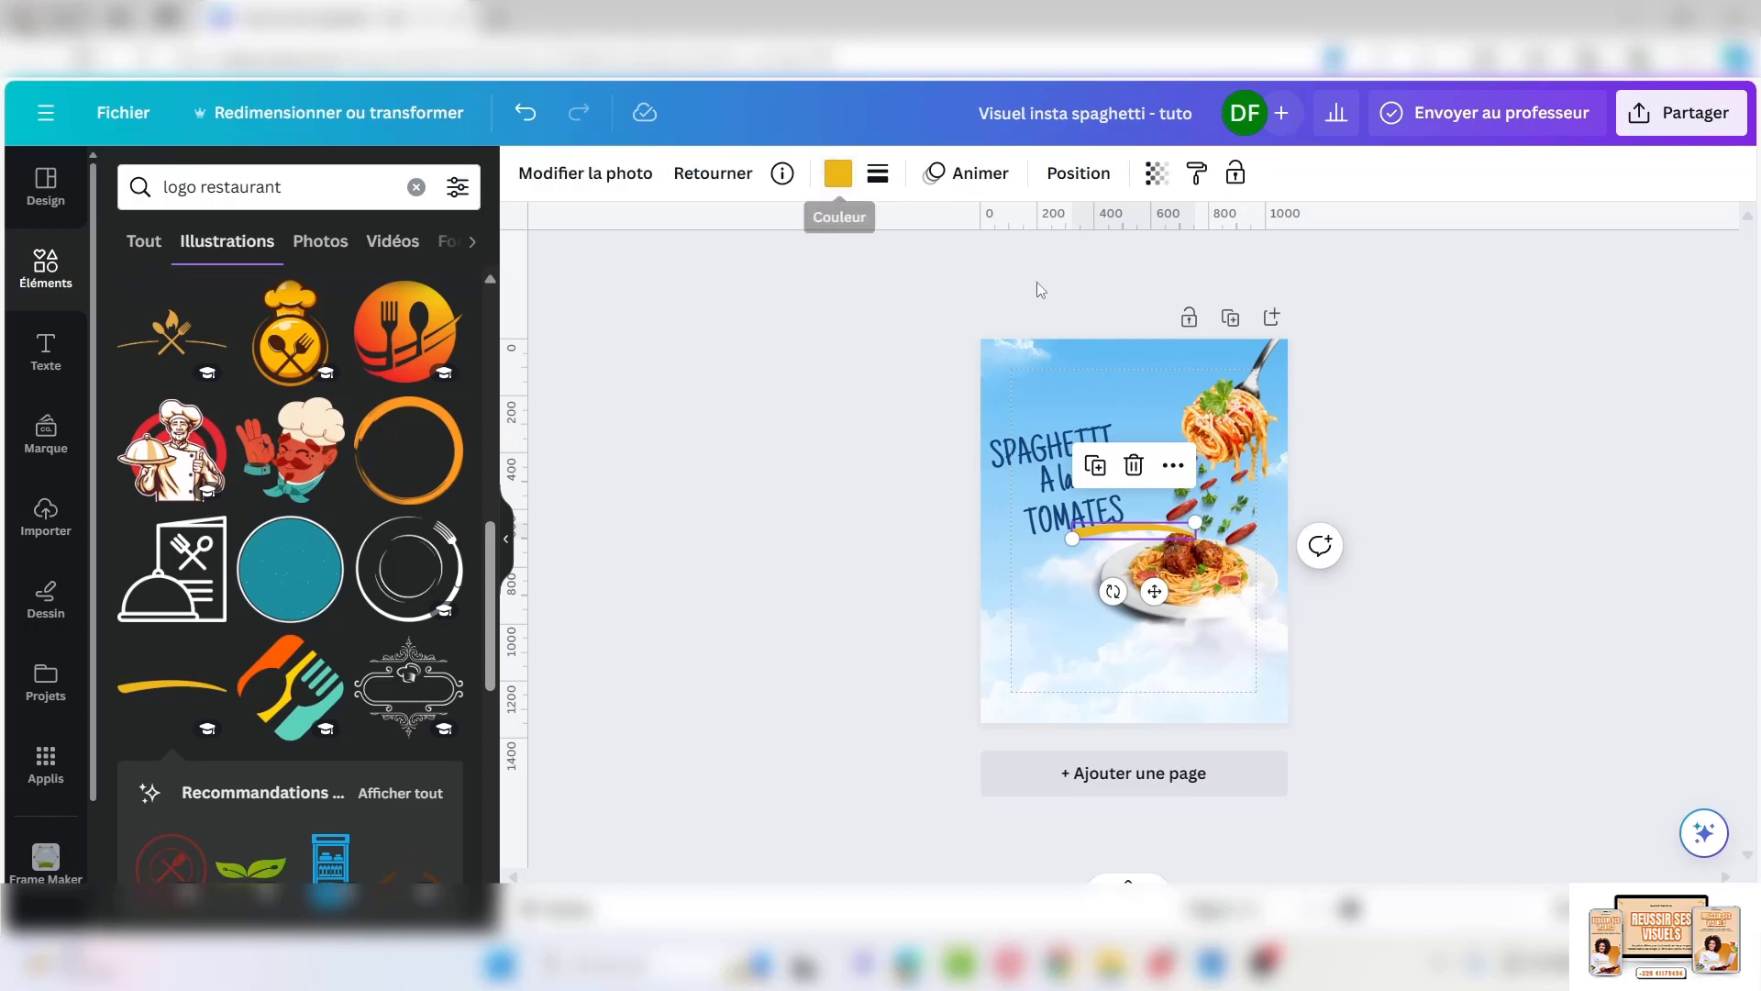
Recolour the swash dark blue, tilt it, and shorten it beneath TOMATES
left_click(837, 177)
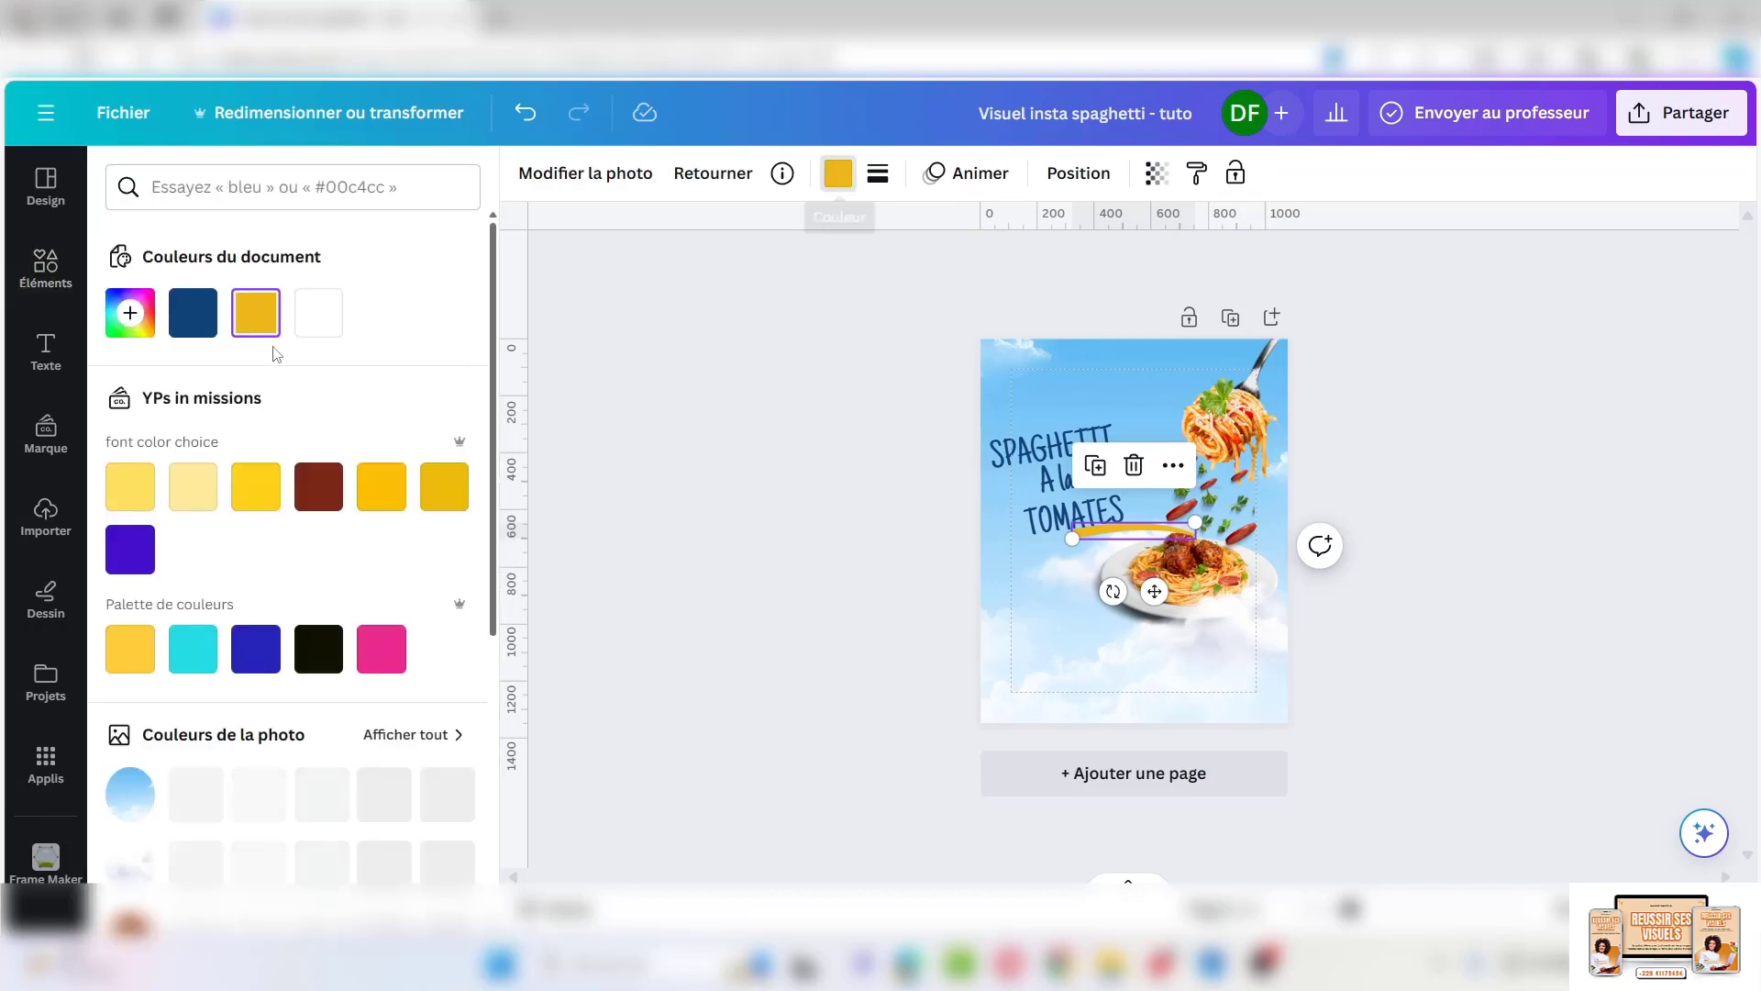
left_click(186, 325)
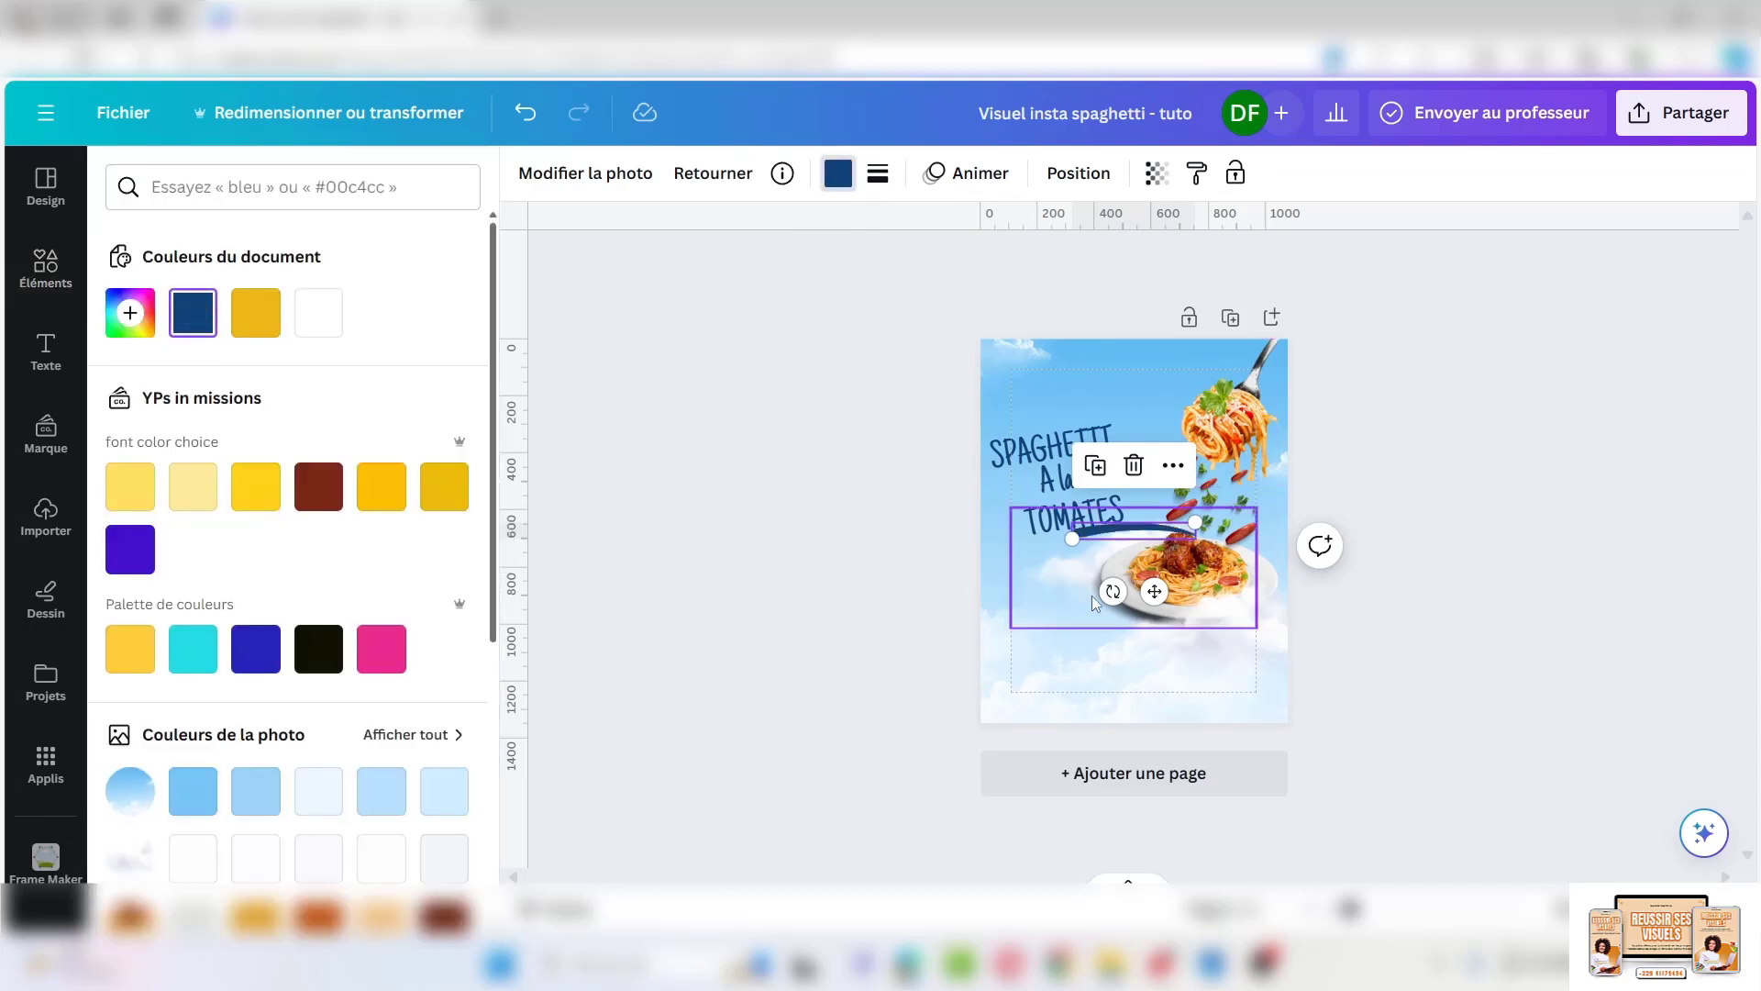
left_click_drag(1112, 591, 1127, 595)
mouse_move(1152, 534)
left_mouse_down()
mouse_move(1110, 540)
mouse_move(1124, 524)
left_mouse_up()
left_click_drag(945, 409, 1045, 866)
key("shift+Up")
key("shift+Up")
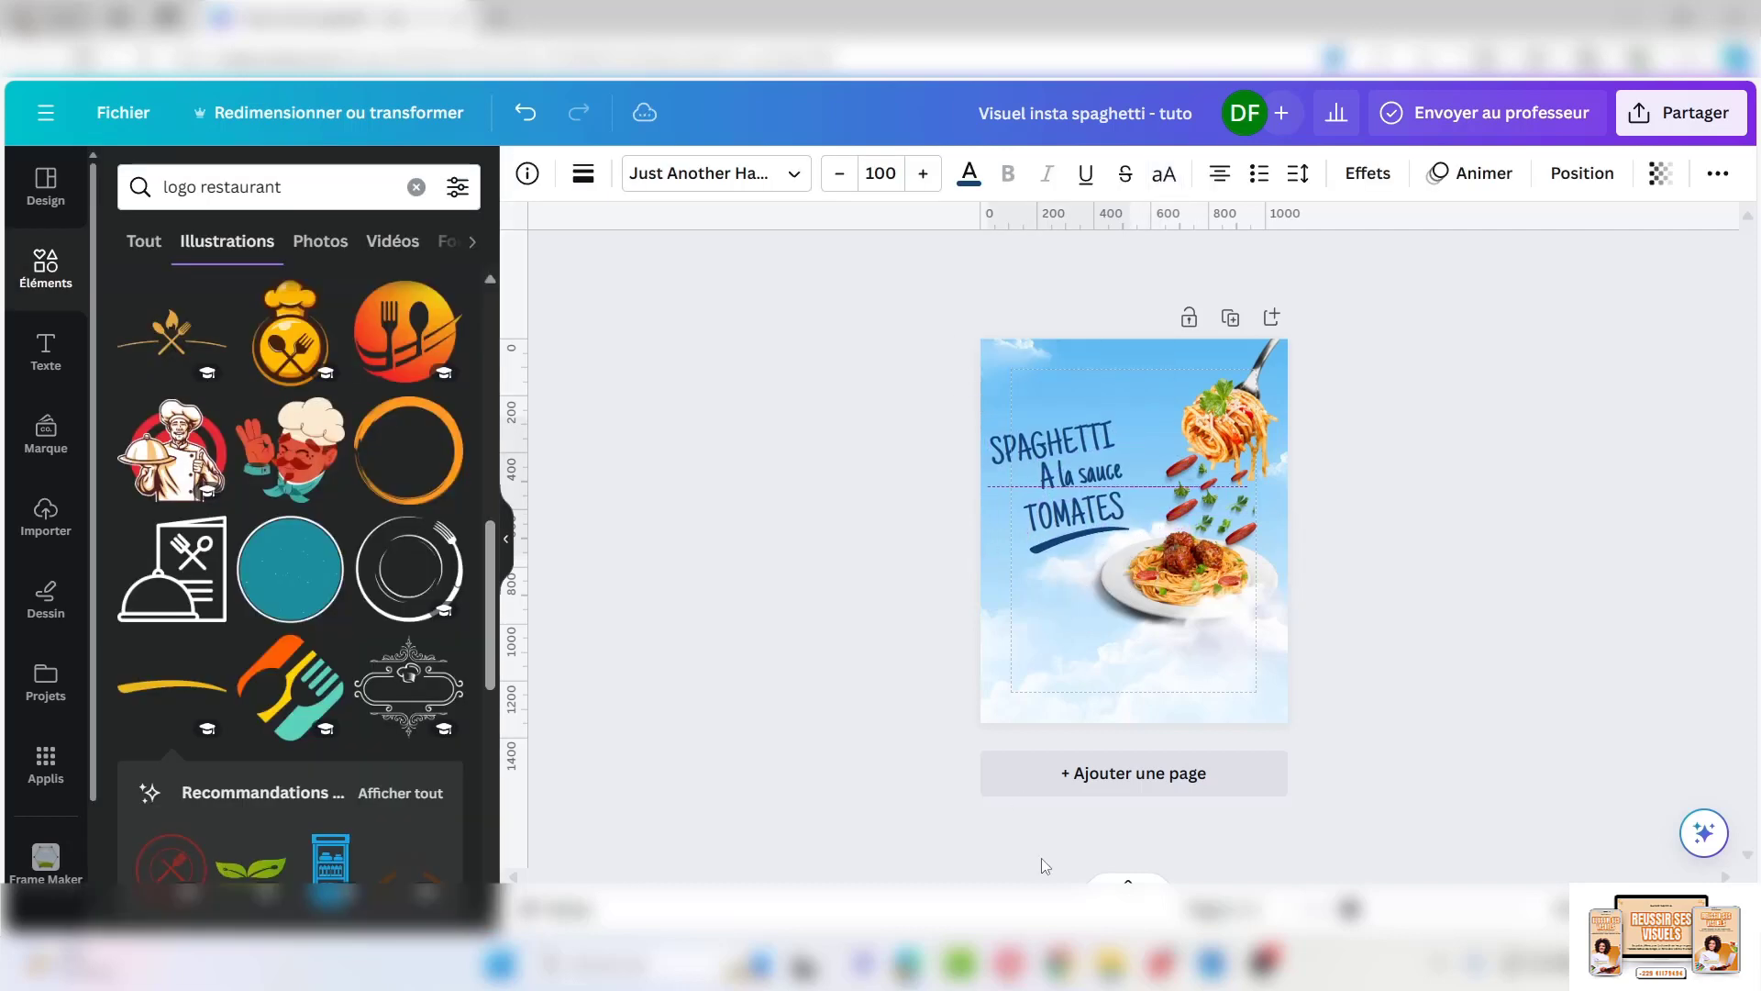
Shrink the title group slightly, shift it left, and place an A la sauce copy at lower left
left_click_drag(987, 414, 996, 424)
left_click_drag(1129, 555, 1118, 549)
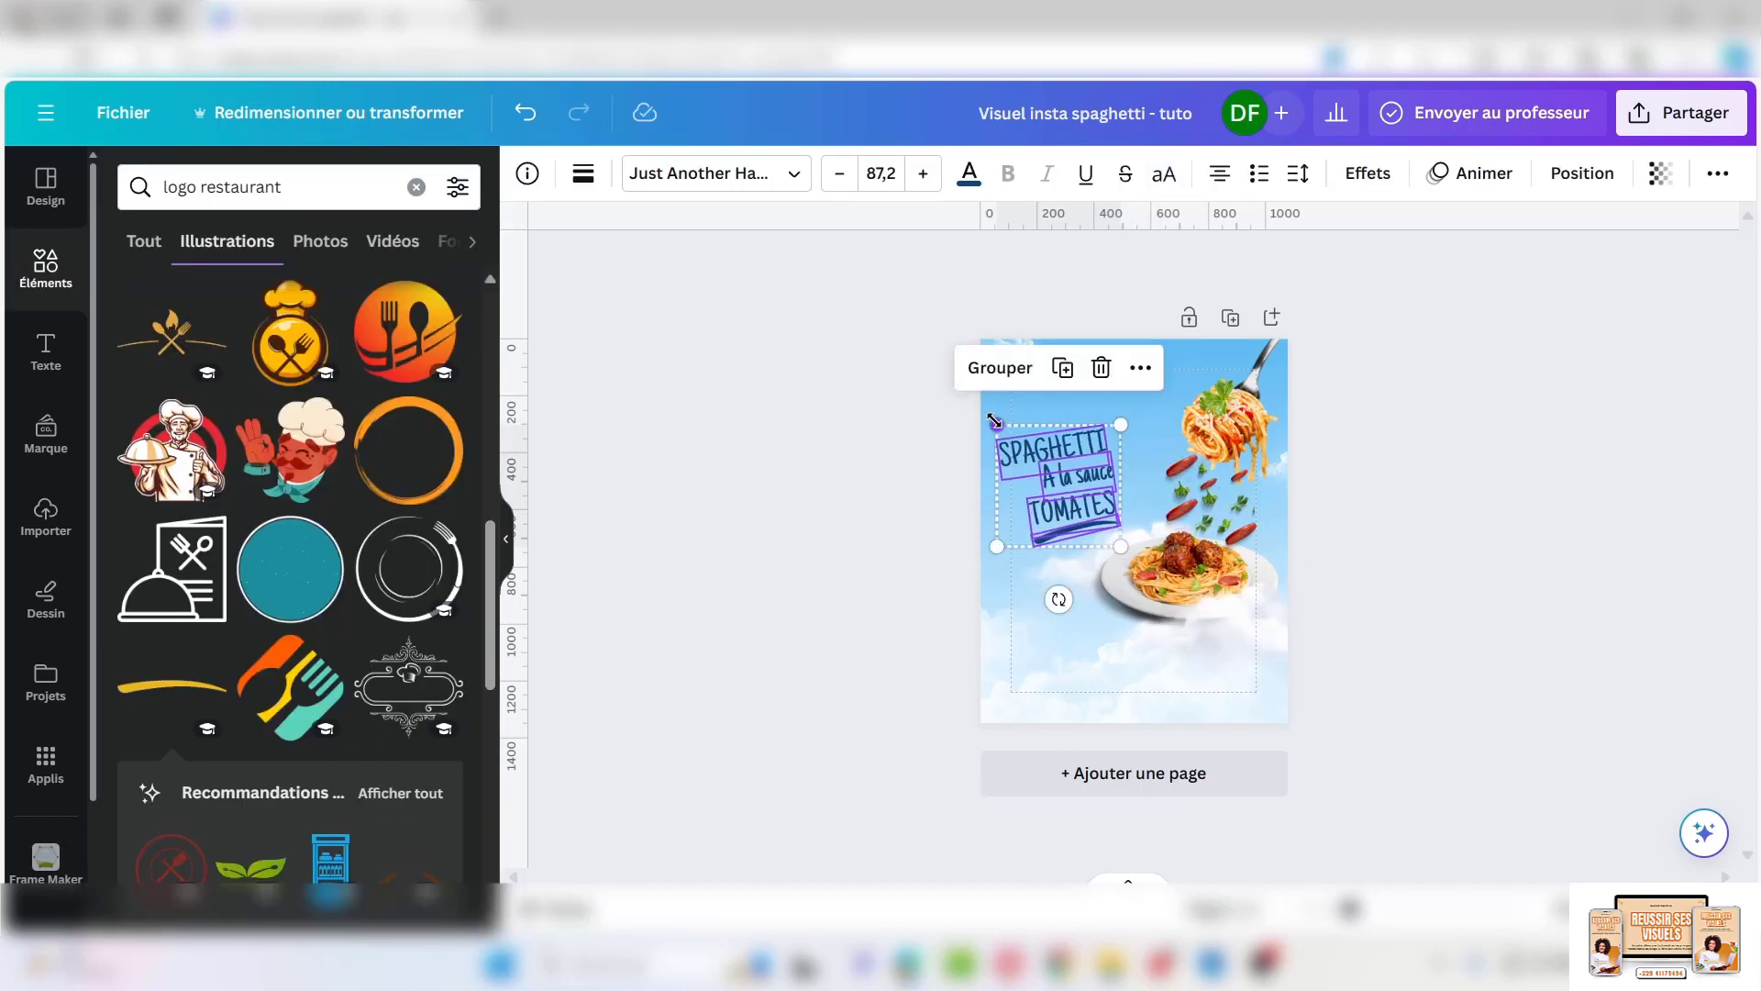
left_click_drag(993, 420, 997, 422)
left_click(894, 482)
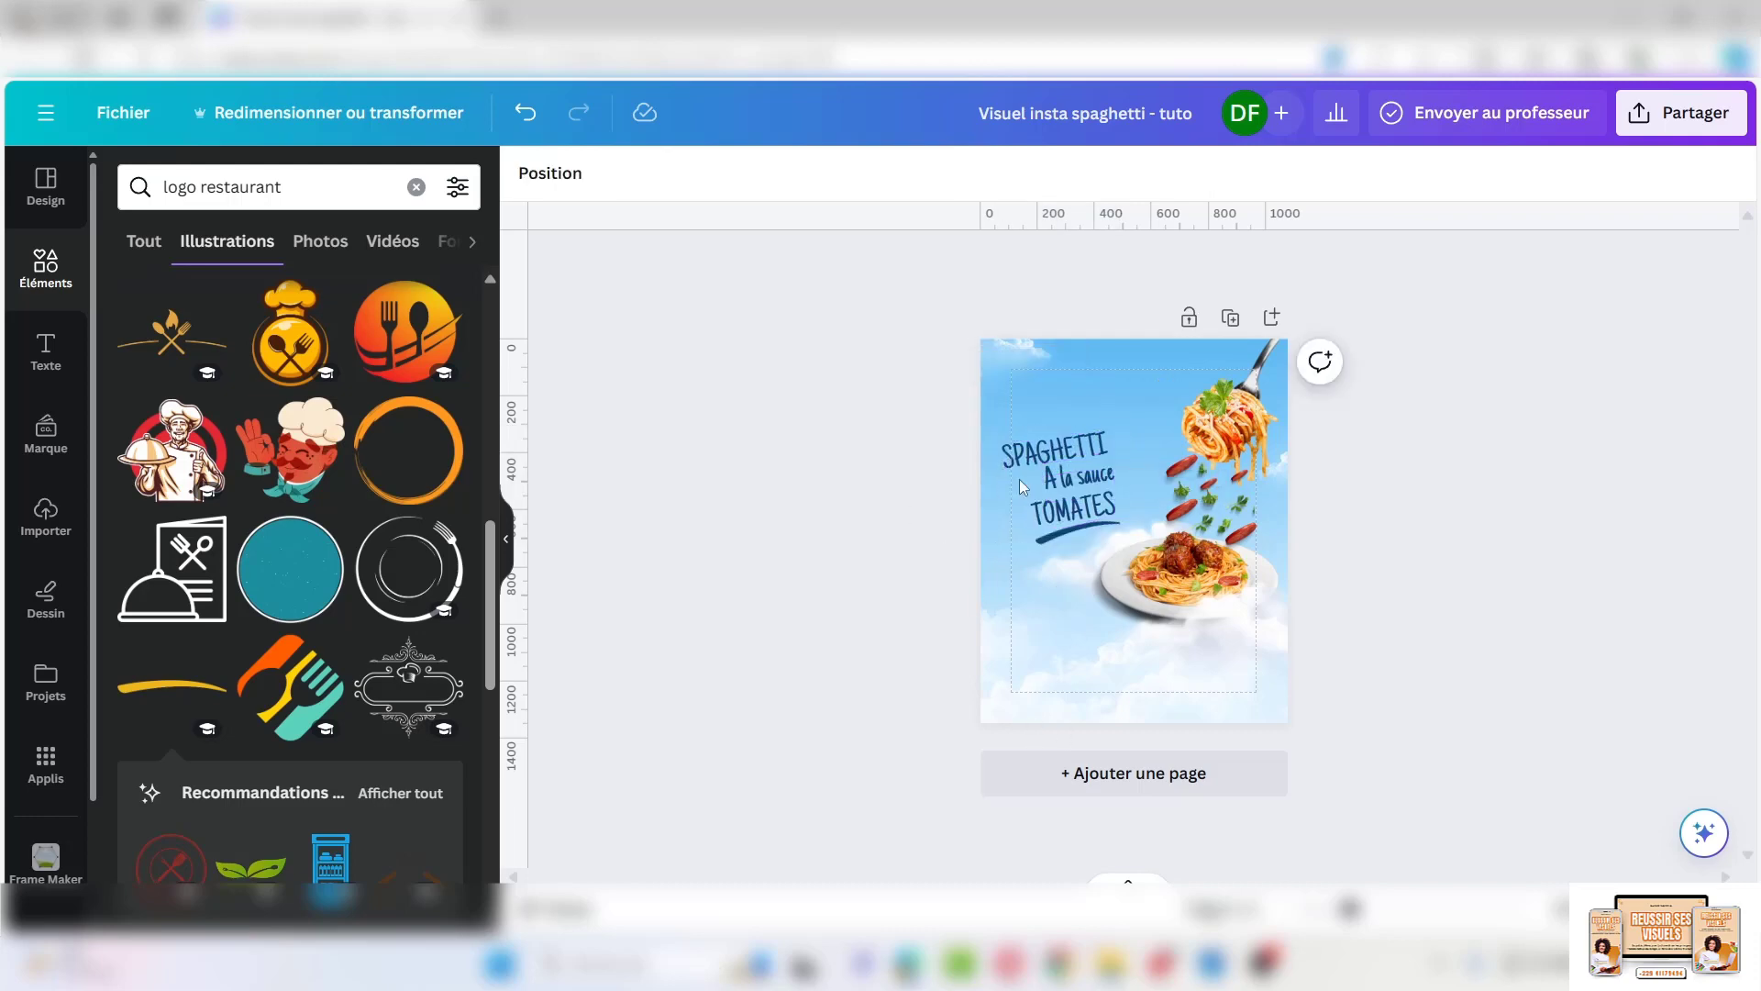
mouse_move(1024, 486)
left_mouse_down()
mouse_move(1041, 504)
mouse_move(1056, 487)
left_mouse_up()
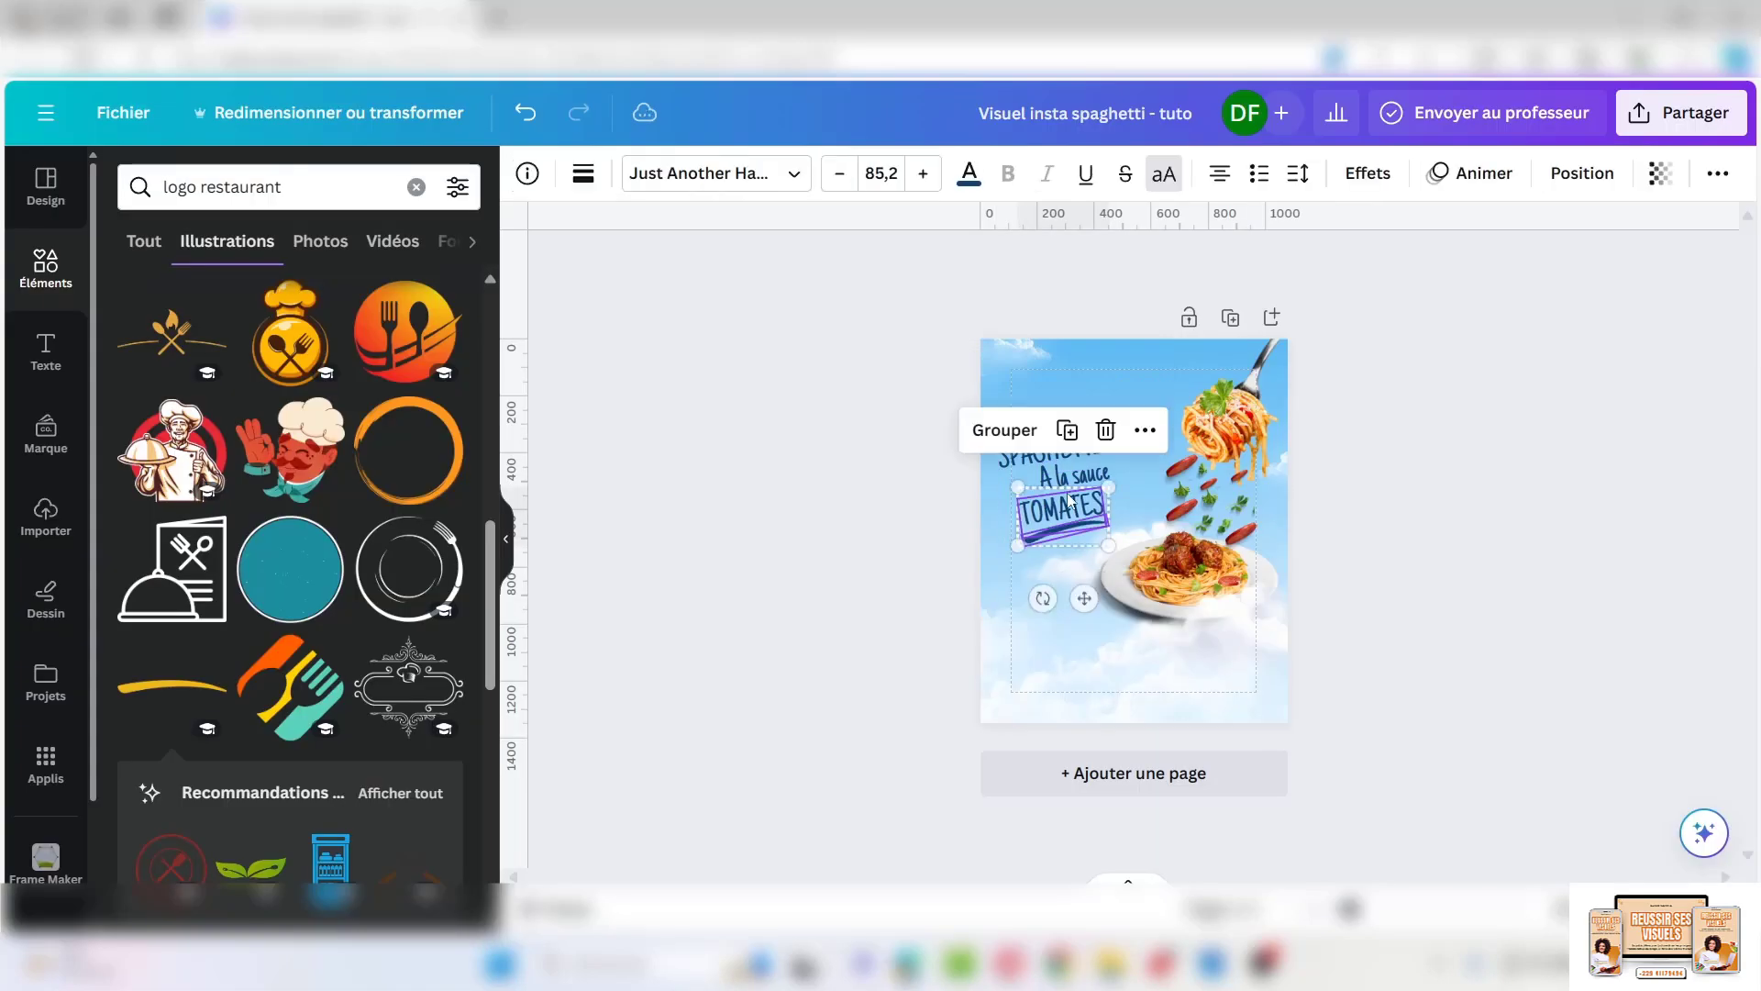
key("ctrl+z")
key("ctrl+z")
left_click_drag(1022, 451, 888, 536)
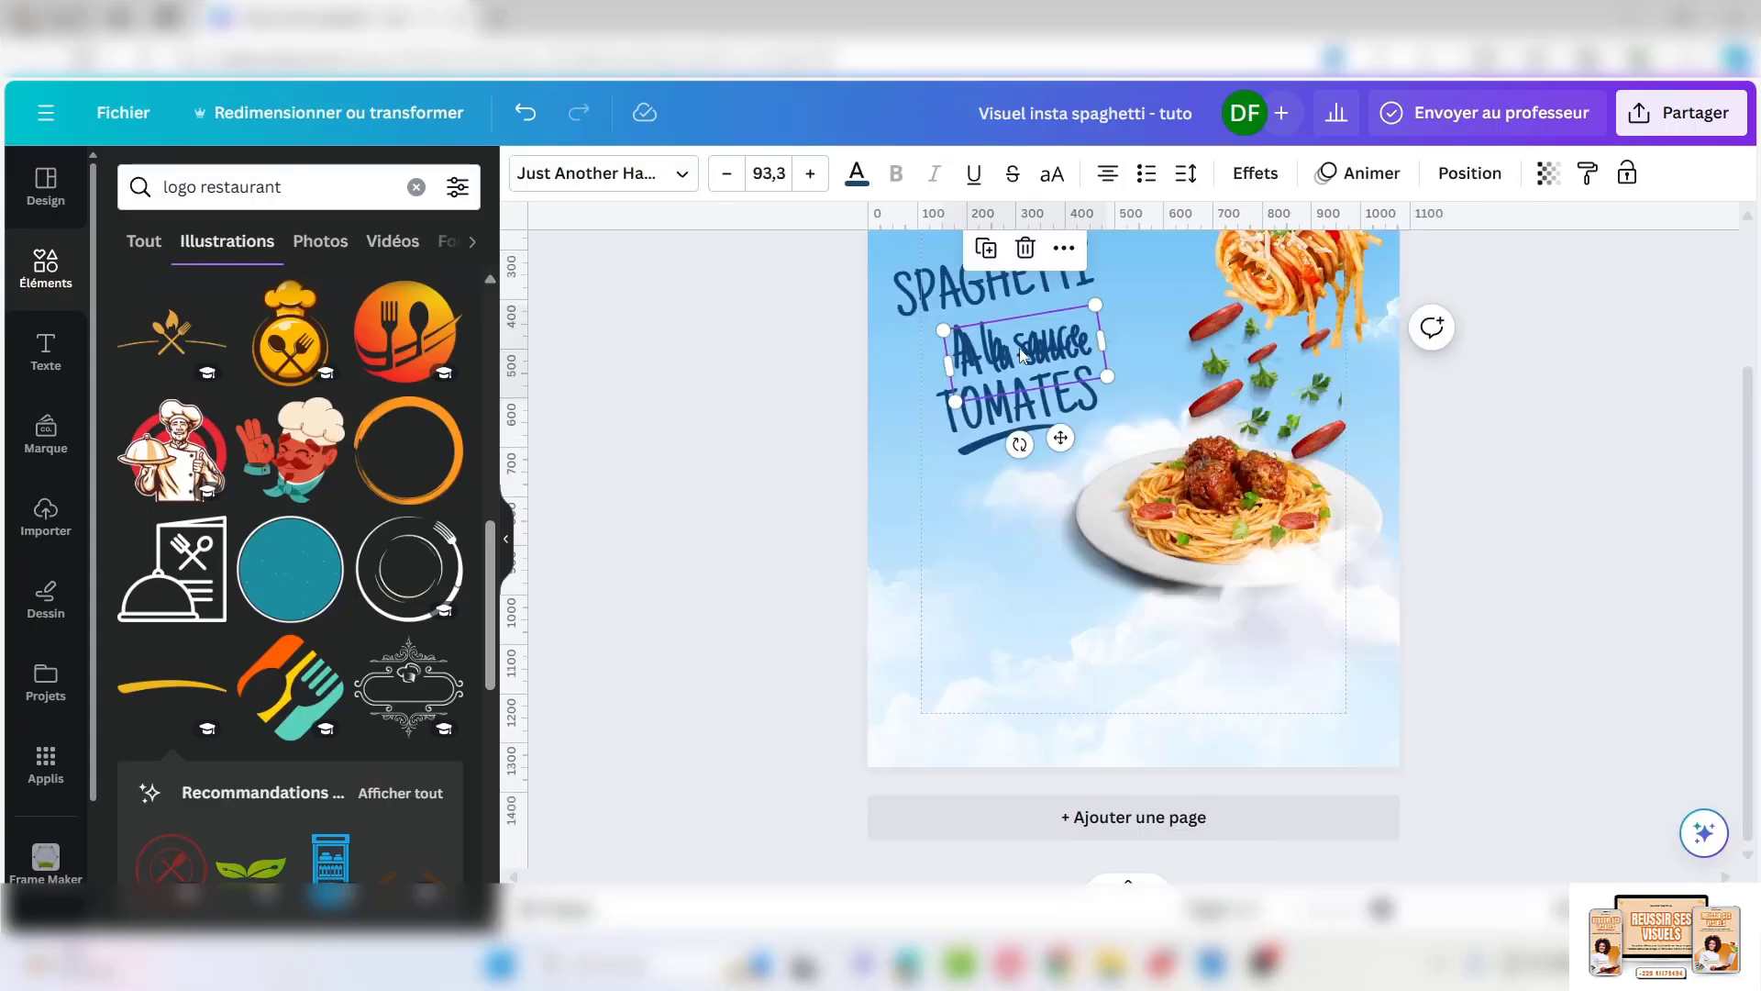
left_click_drag(1025, 349, 950, 640)
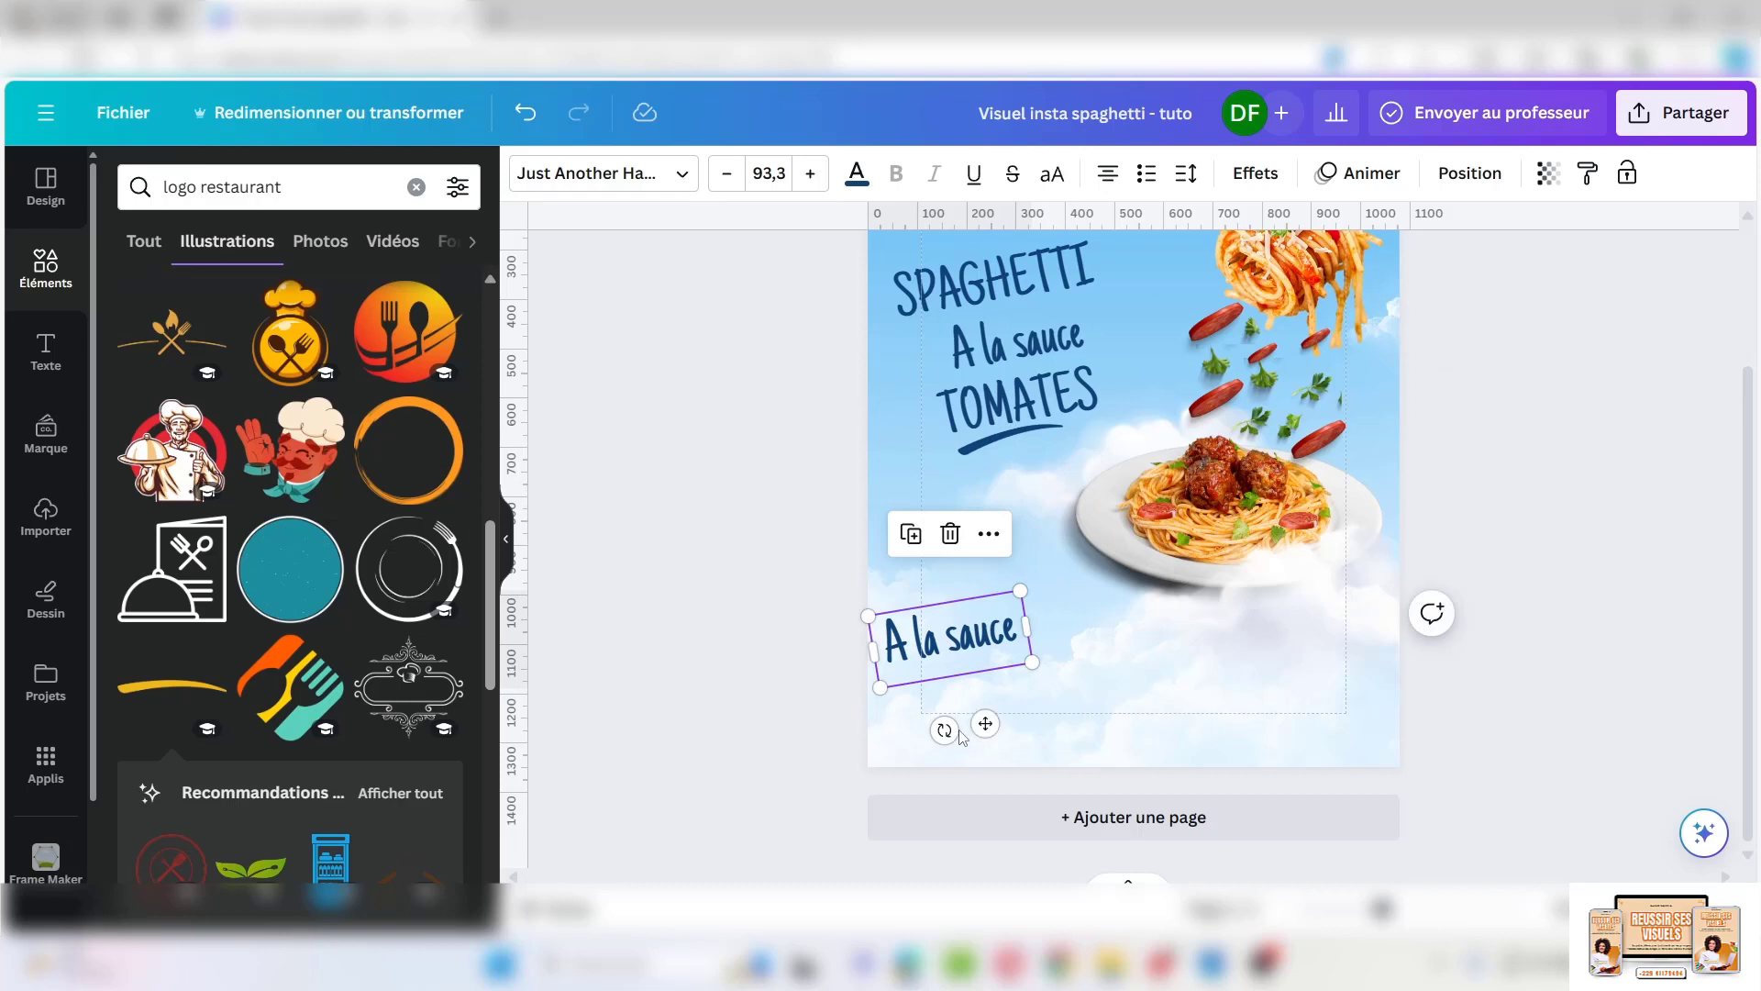
Straighten the copied line, paste in the description text, and widen its box across the page
left_click_drag(944, 731, 928, 721)
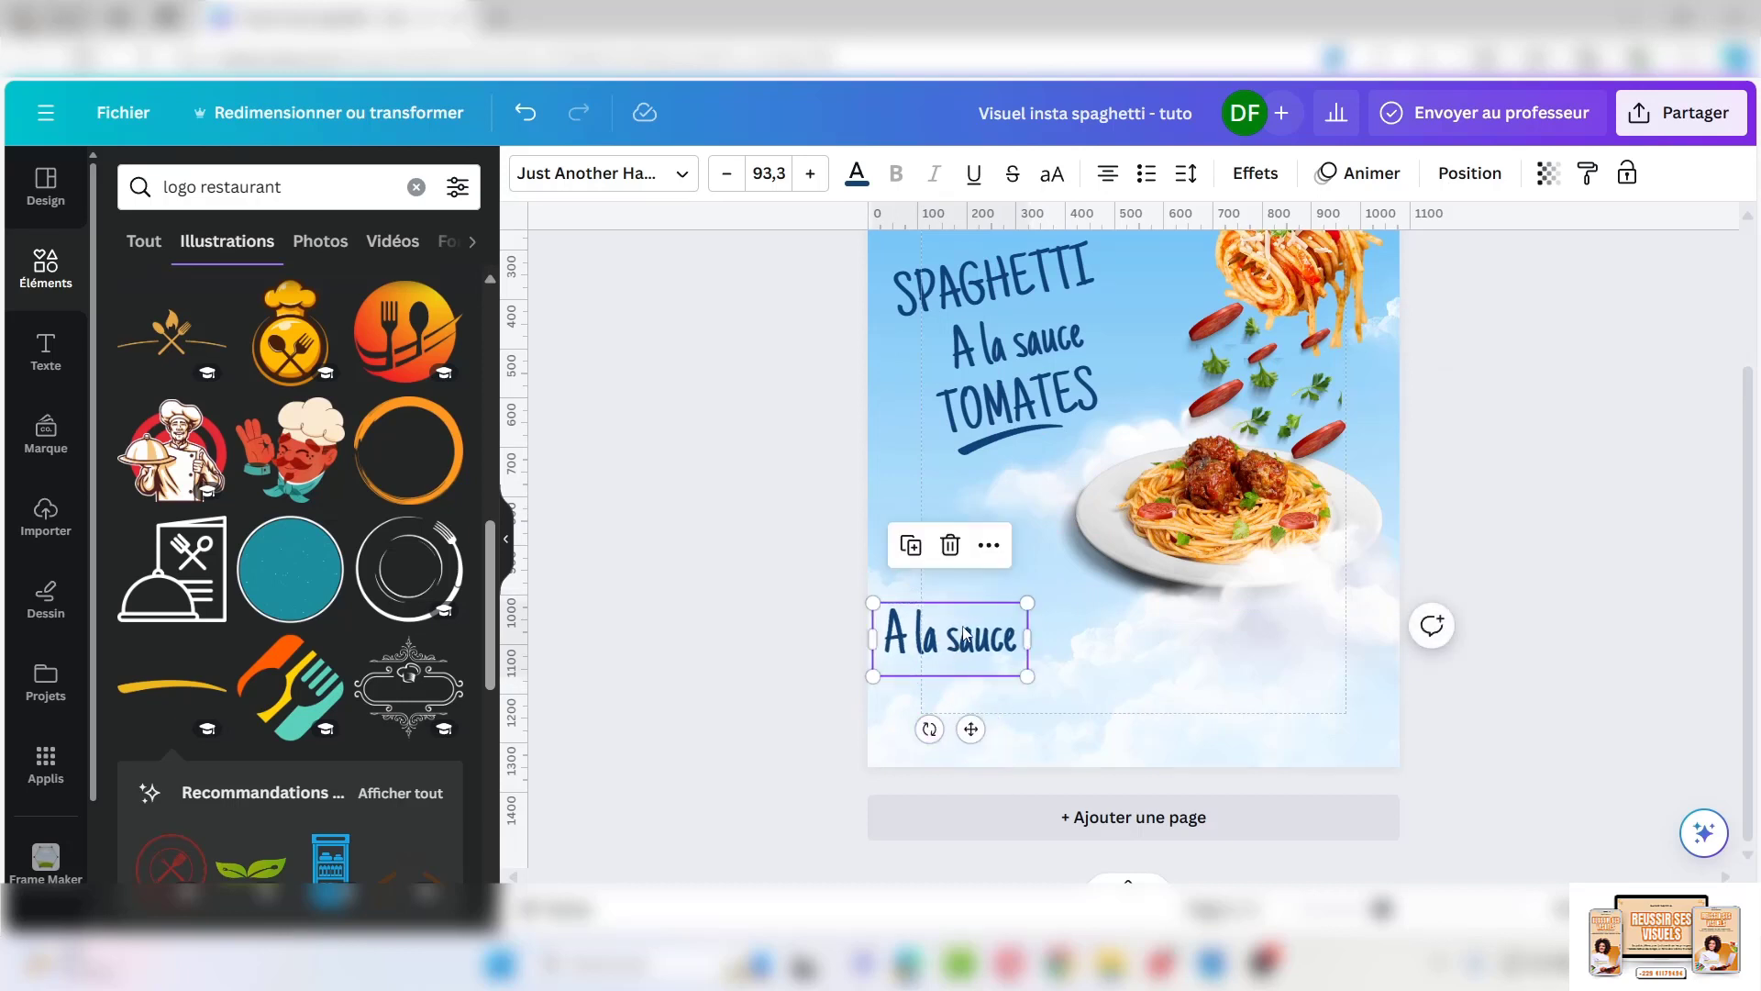
double_click(964, 625)
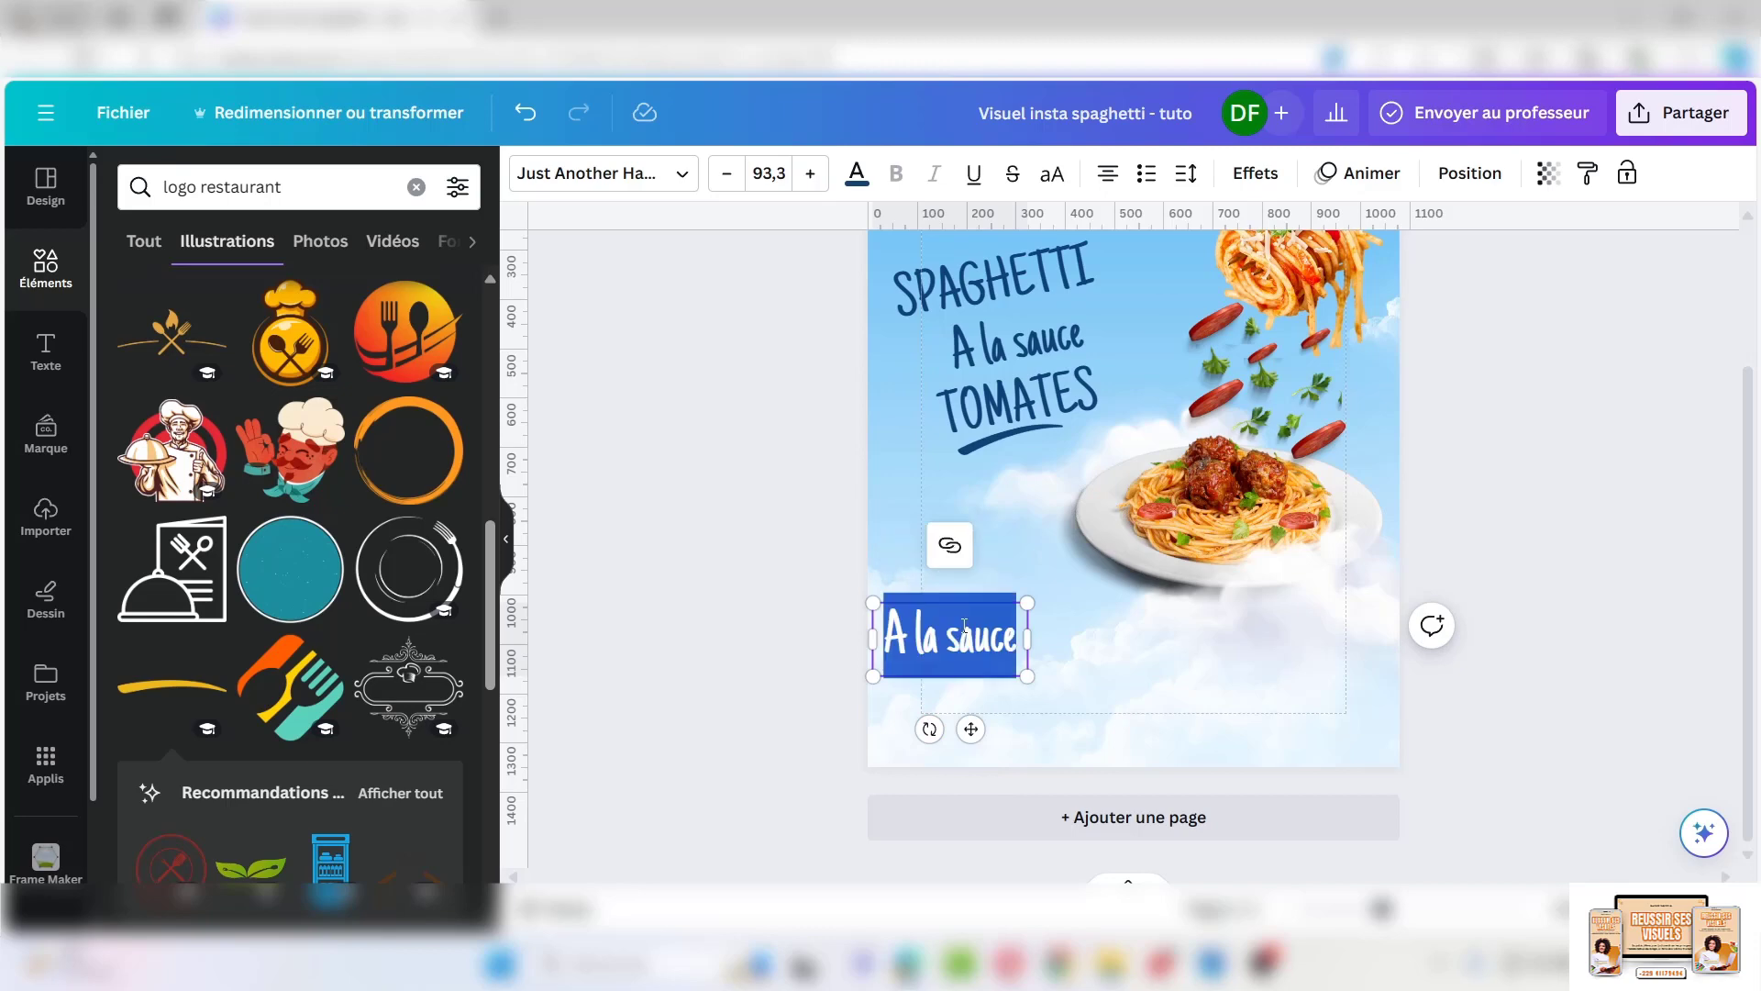
key("ctrl+v")
scroll(987, 777, "down", 3)
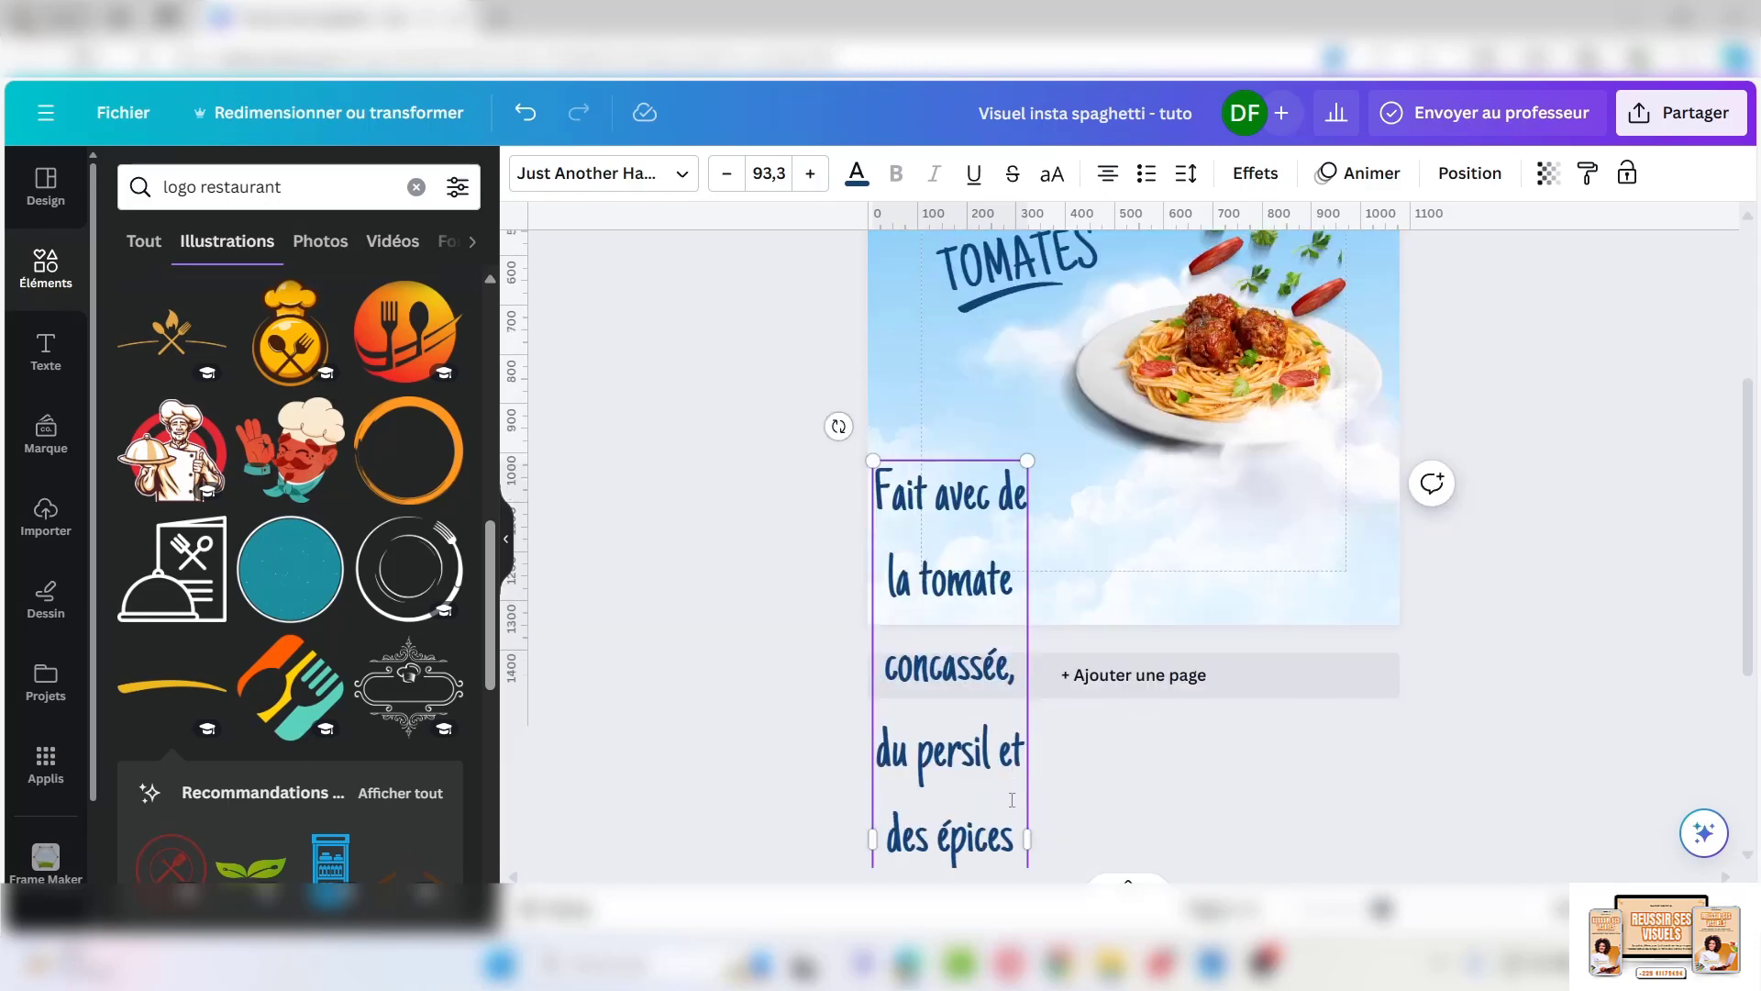
left_click_drag(1028, 782, 1363, 782)
left_click(697, 188)
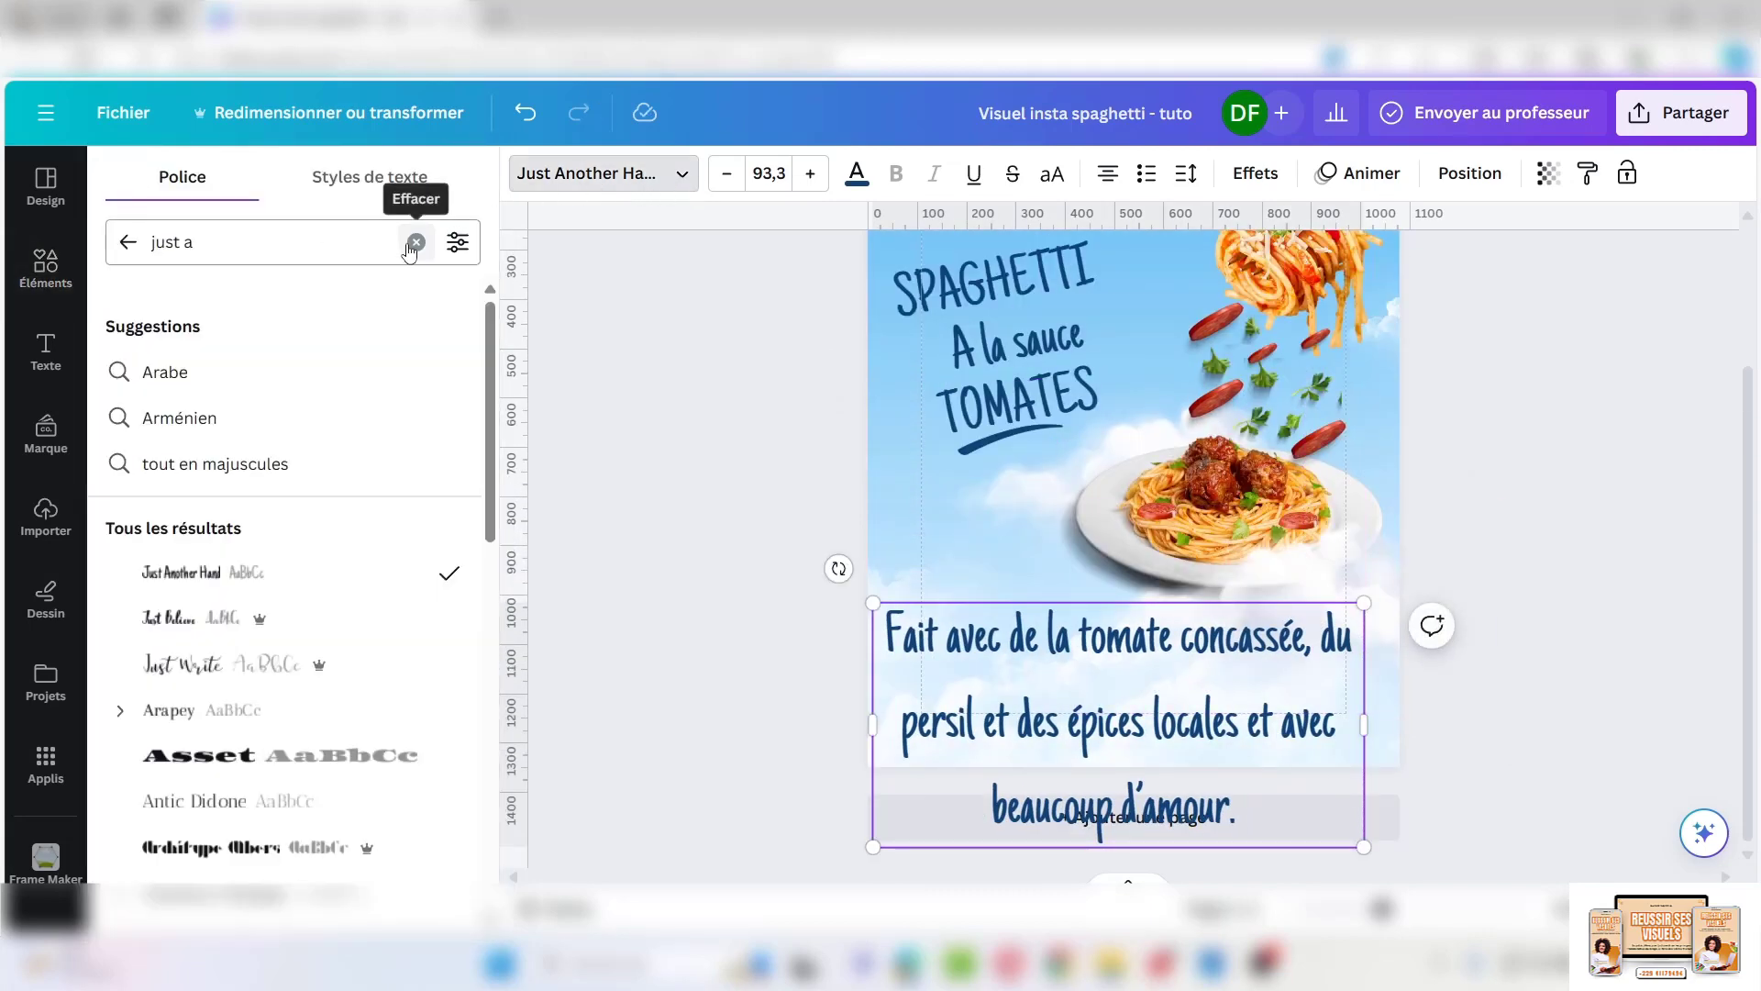
Apply the Open Sauce font to the description and set its size to 23
left_click(415, 243)
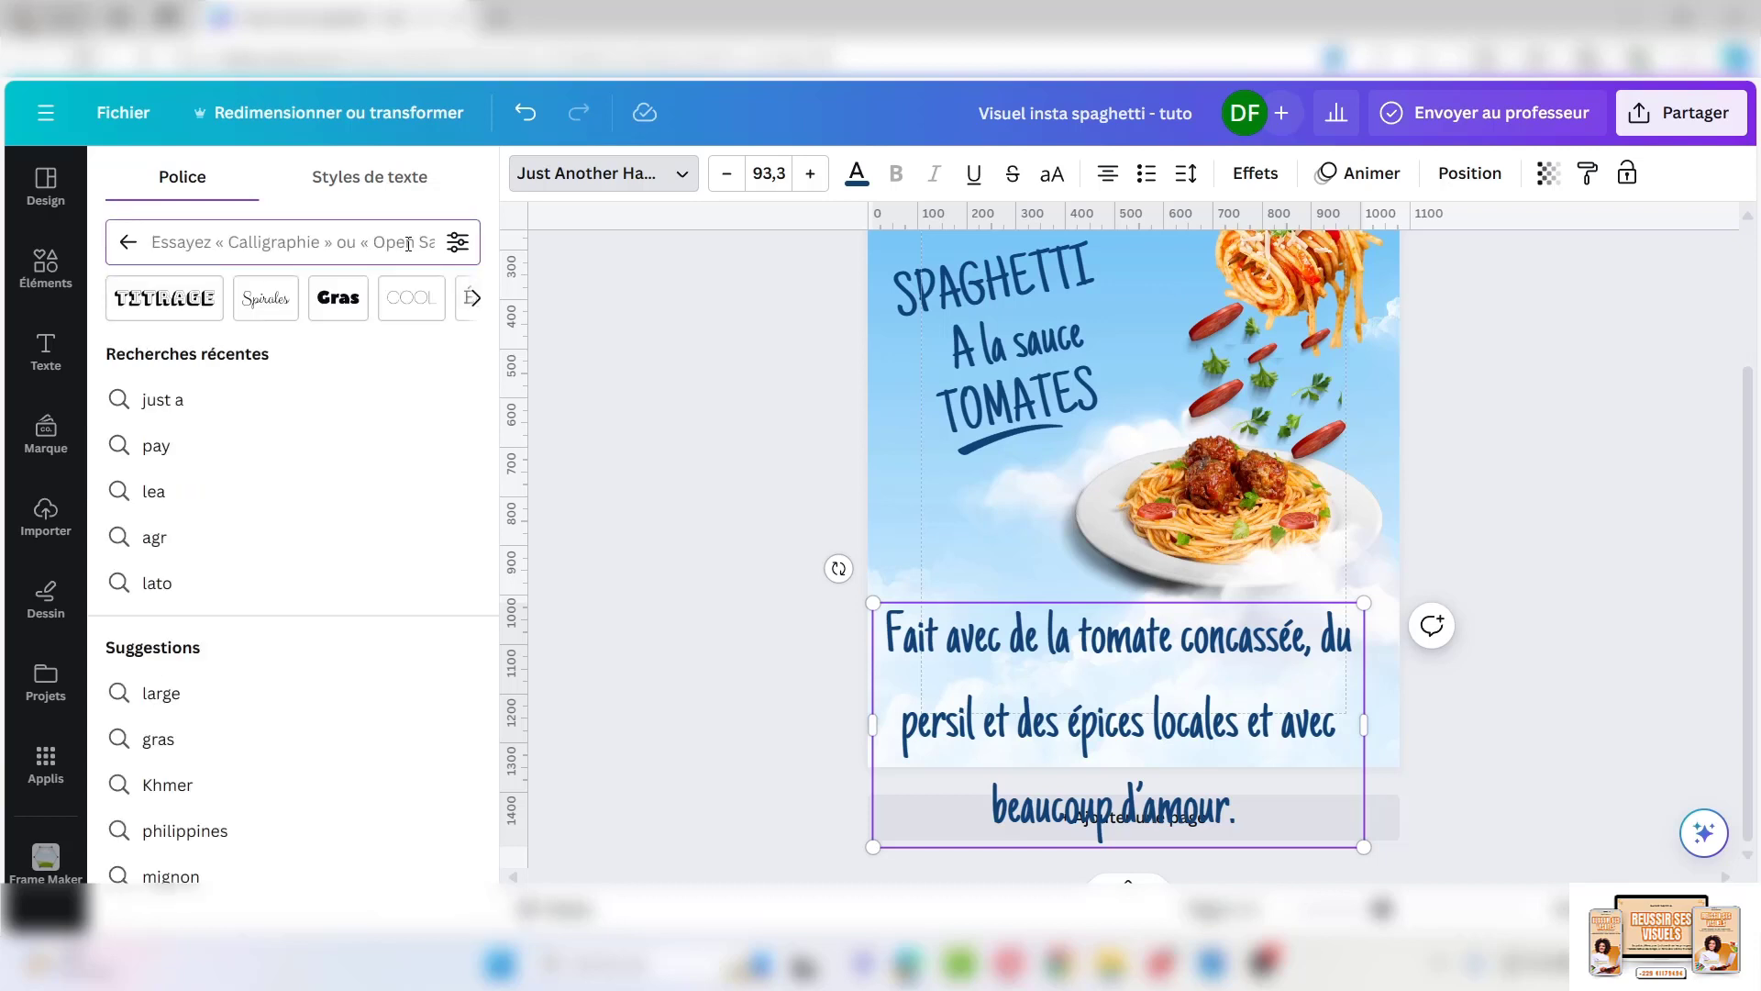
type("p")
key("BackSpace")
type("open")
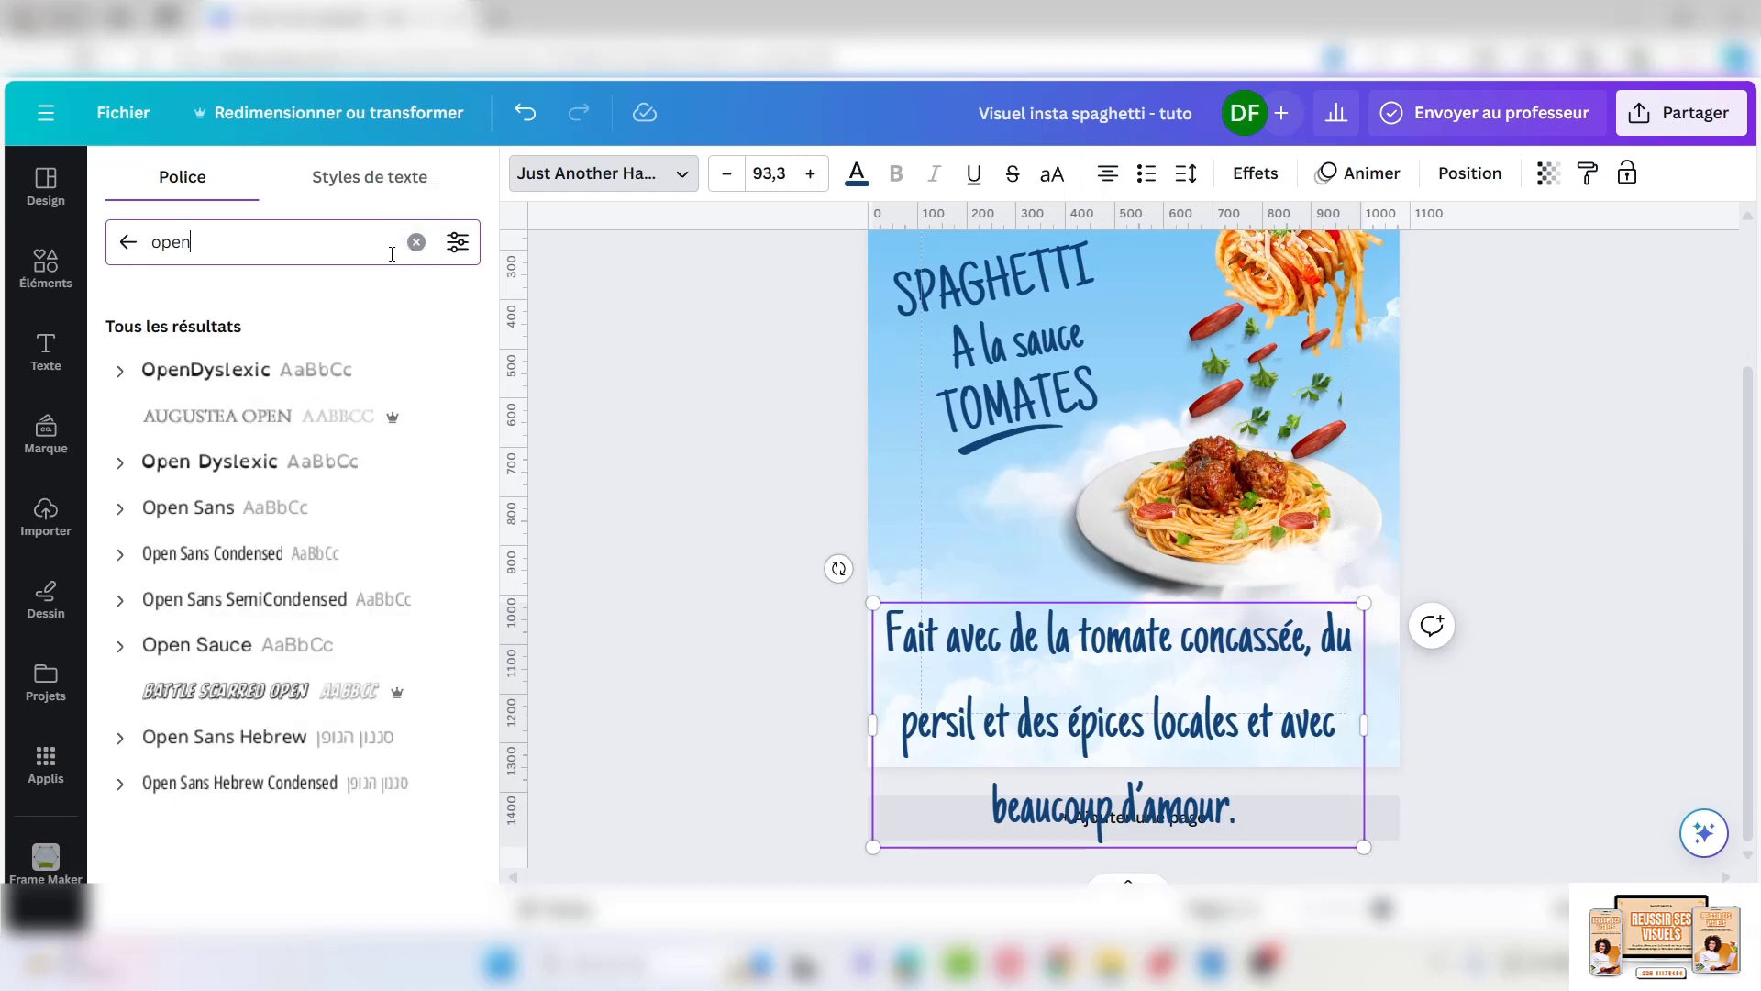
left_click(213, 648)
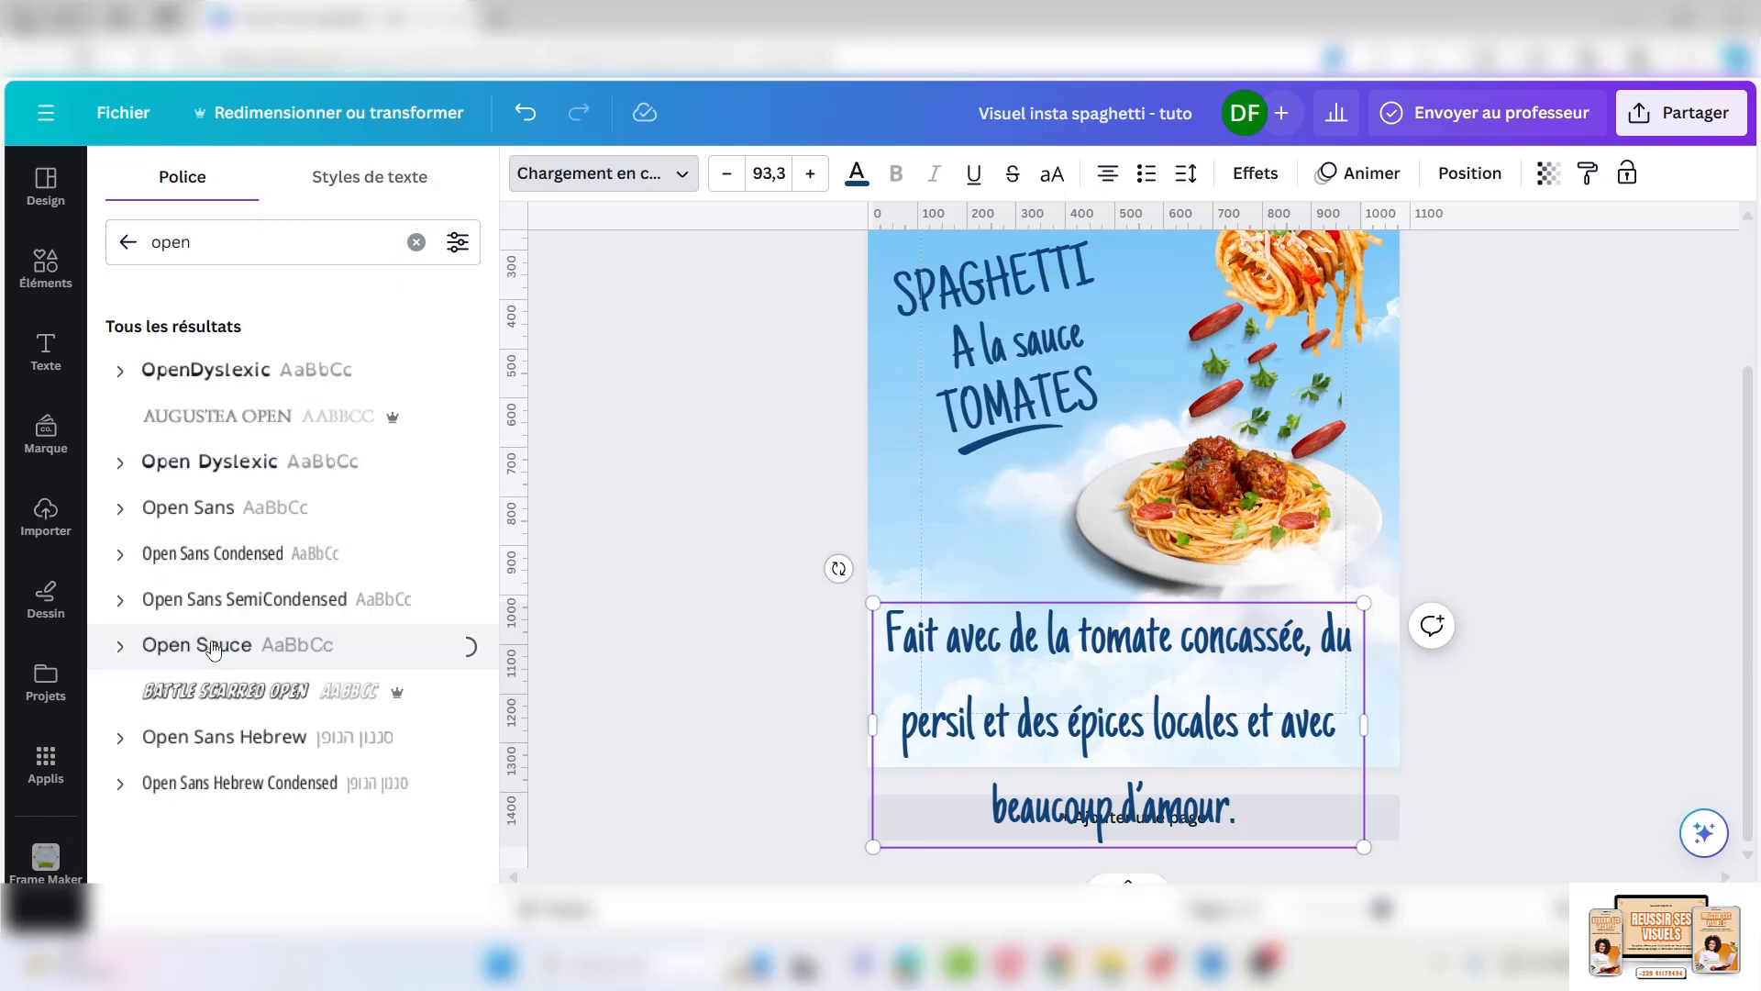
left_click(767, 174)
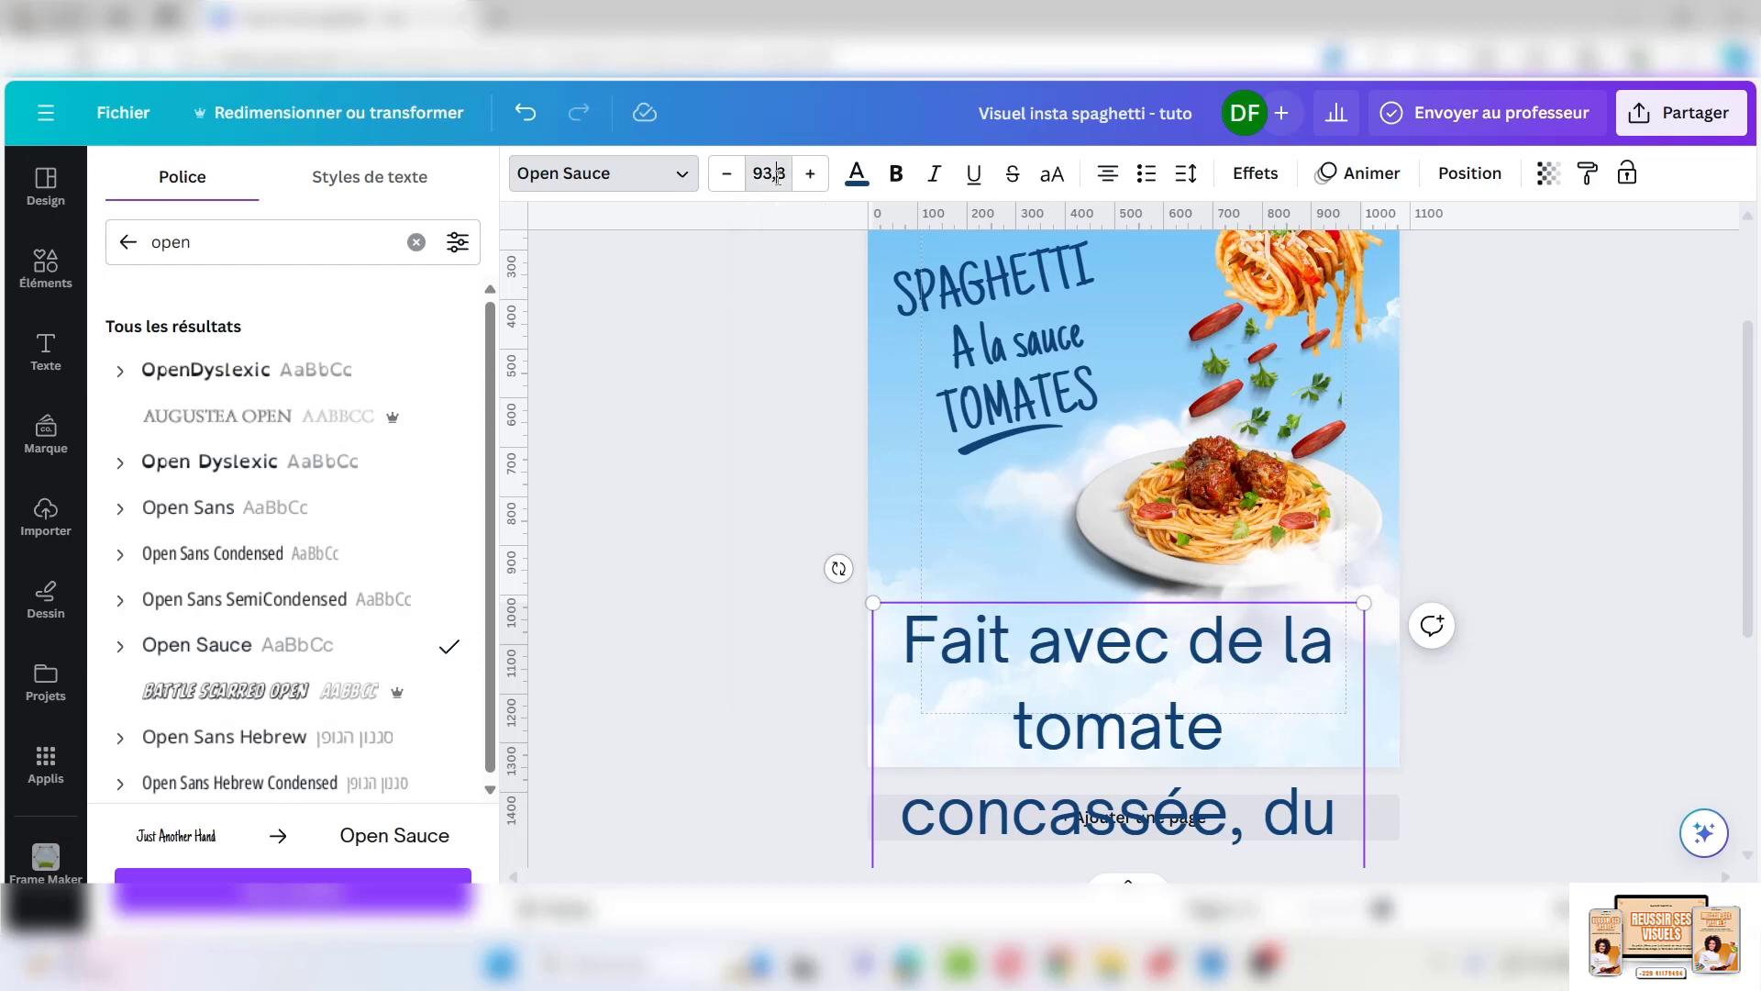
type("23")
key("Return")
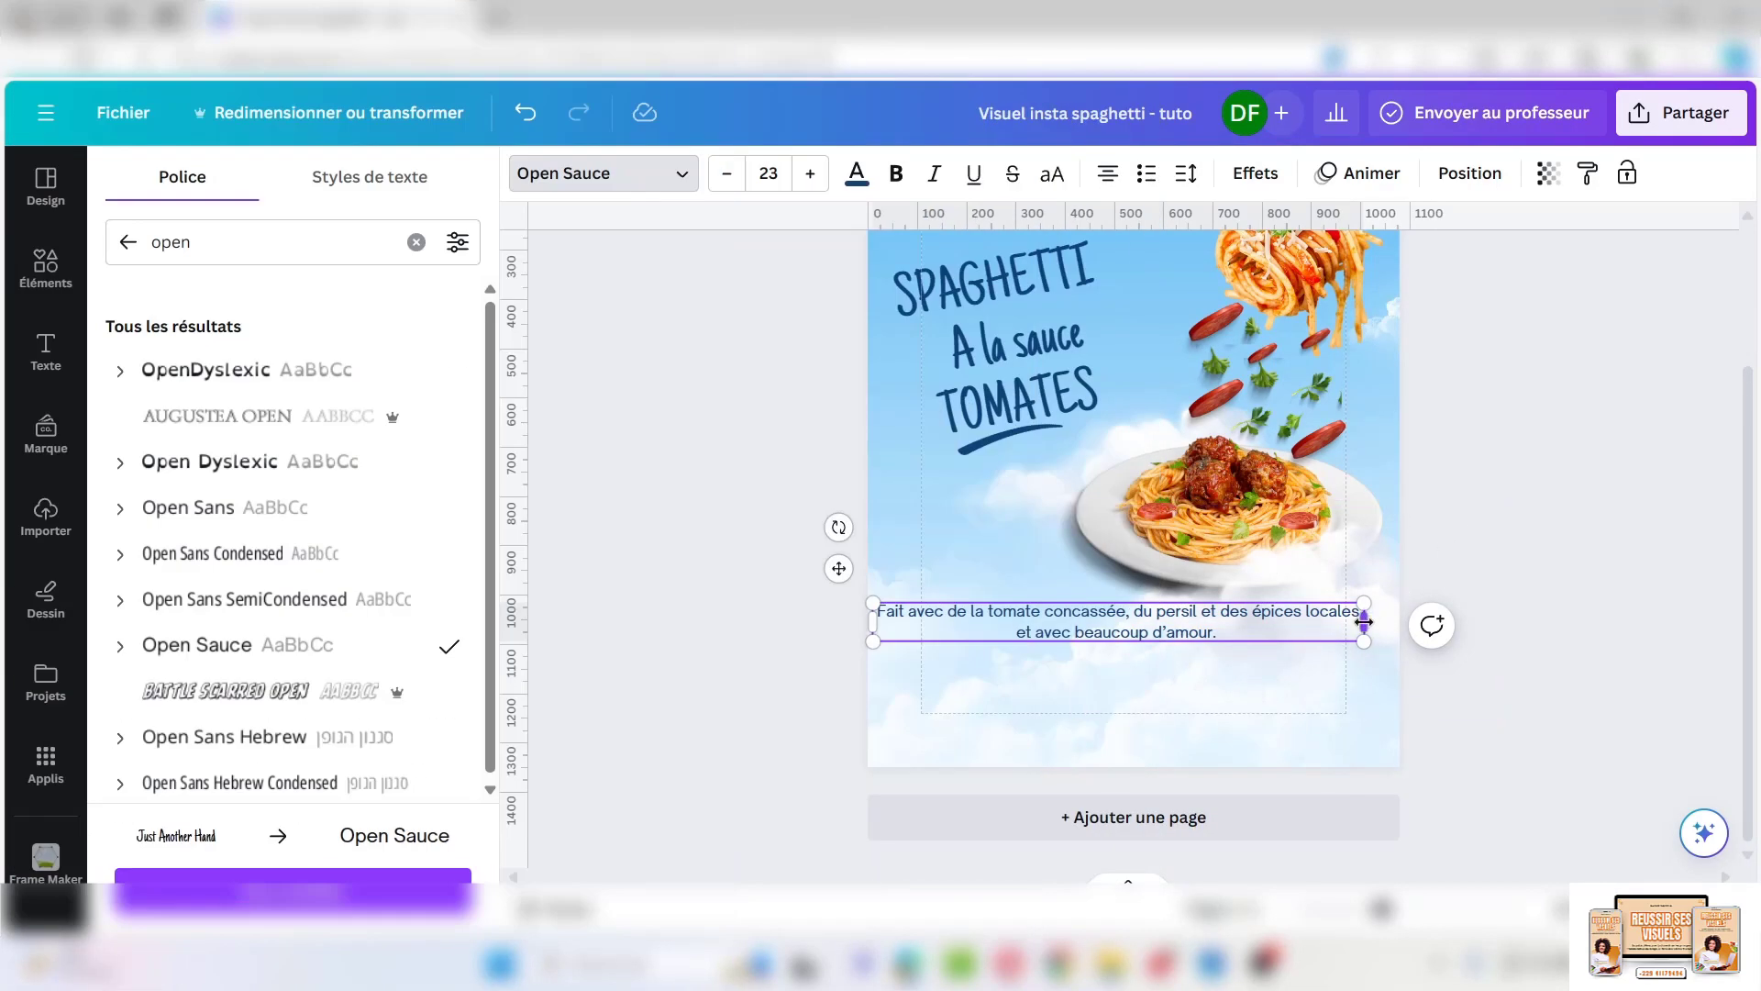
Set the description to size 20, left-aligned, width 637, and move it lower
left_click_drag(1364, 622, 1249, 635)
left_click(768, 173)
type("20")
key("Return")
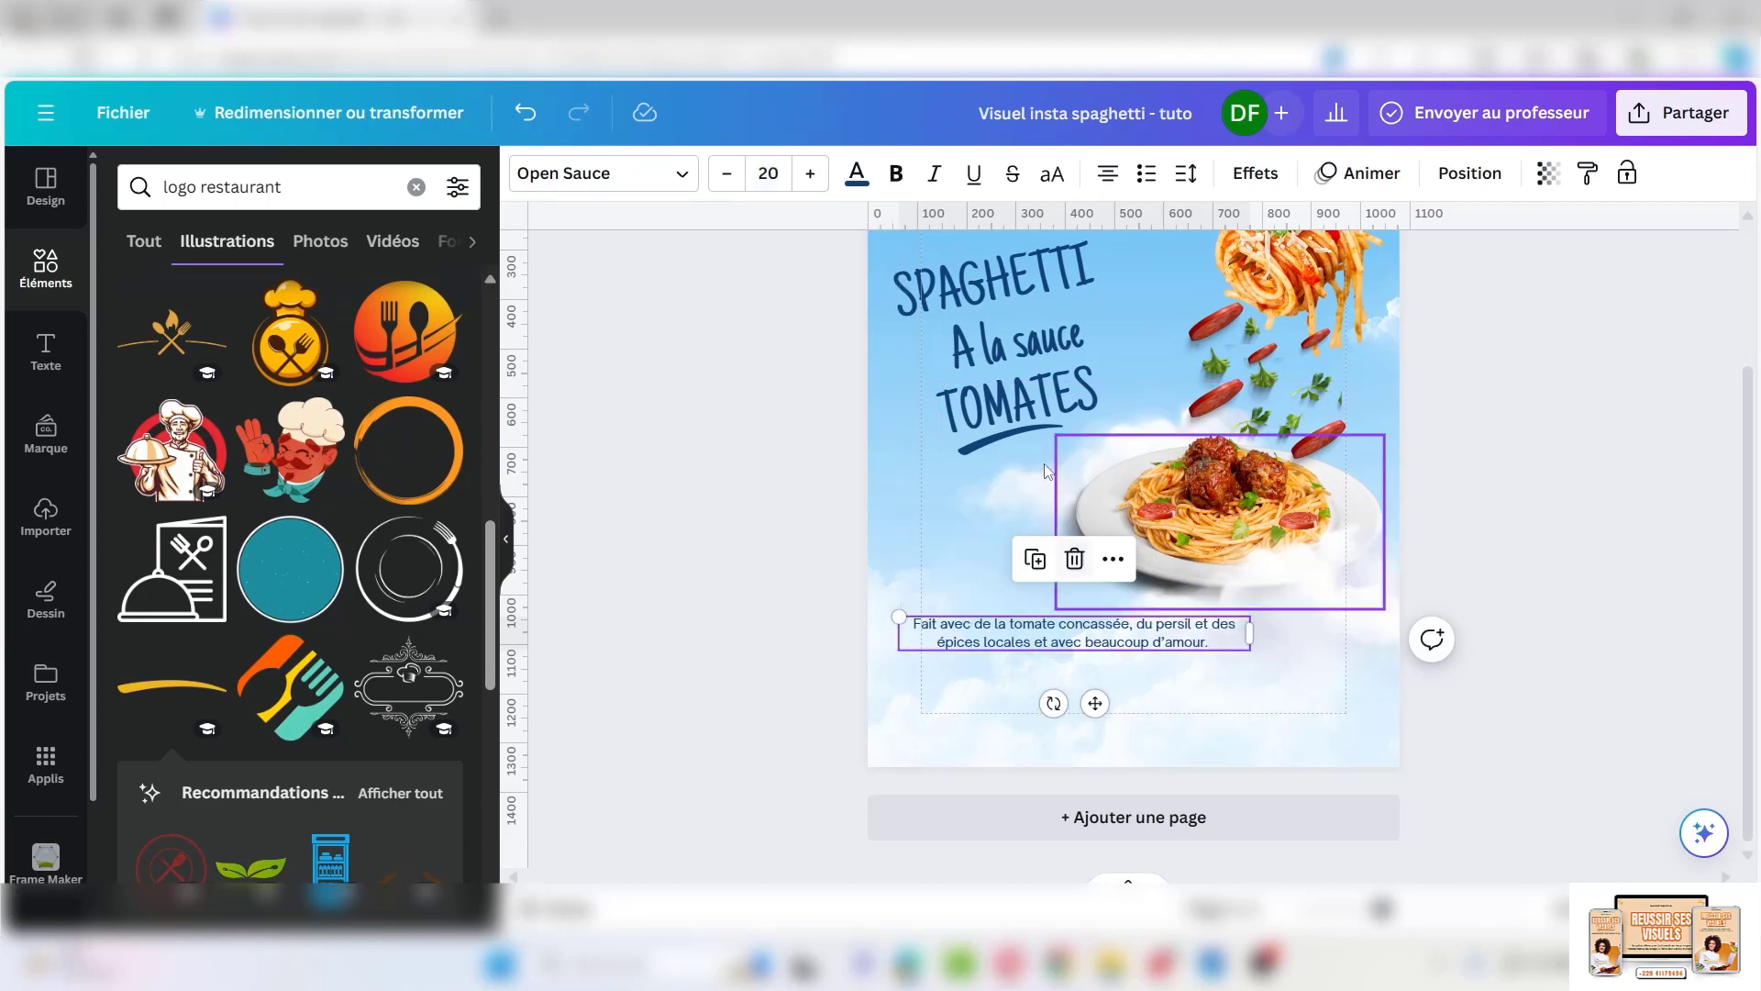
left_click(1105, 173)
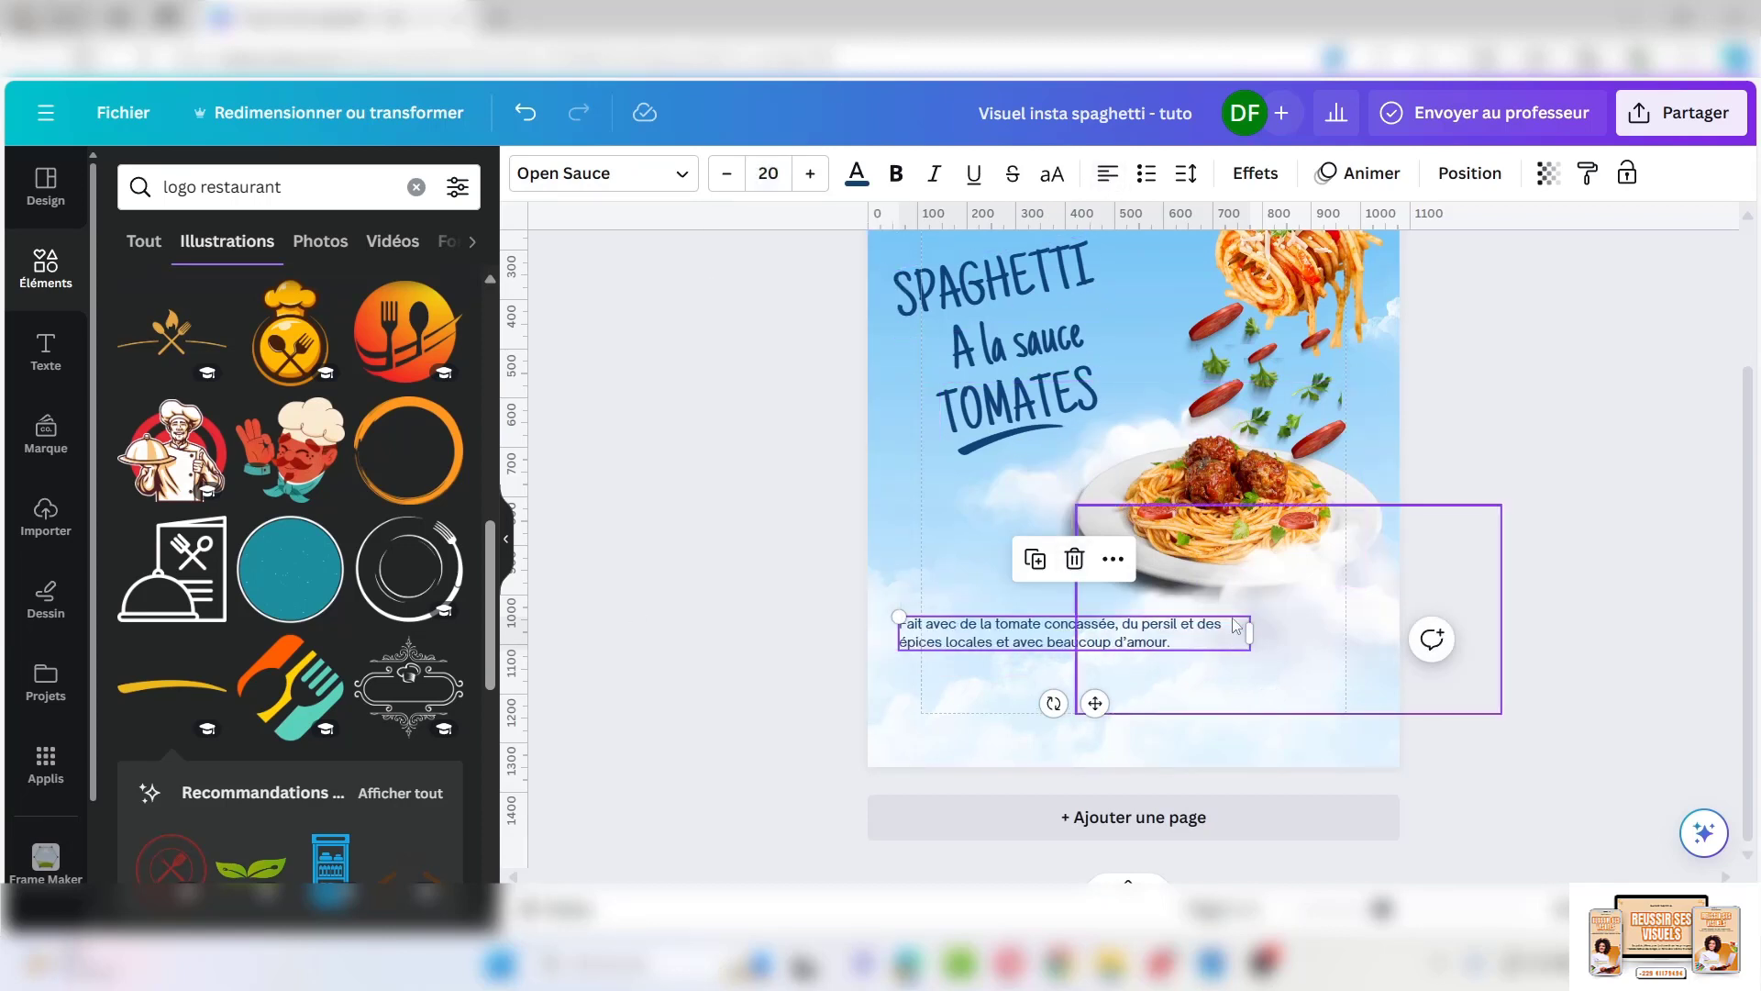
left_click_drag(1249, 633, 1211, 635)
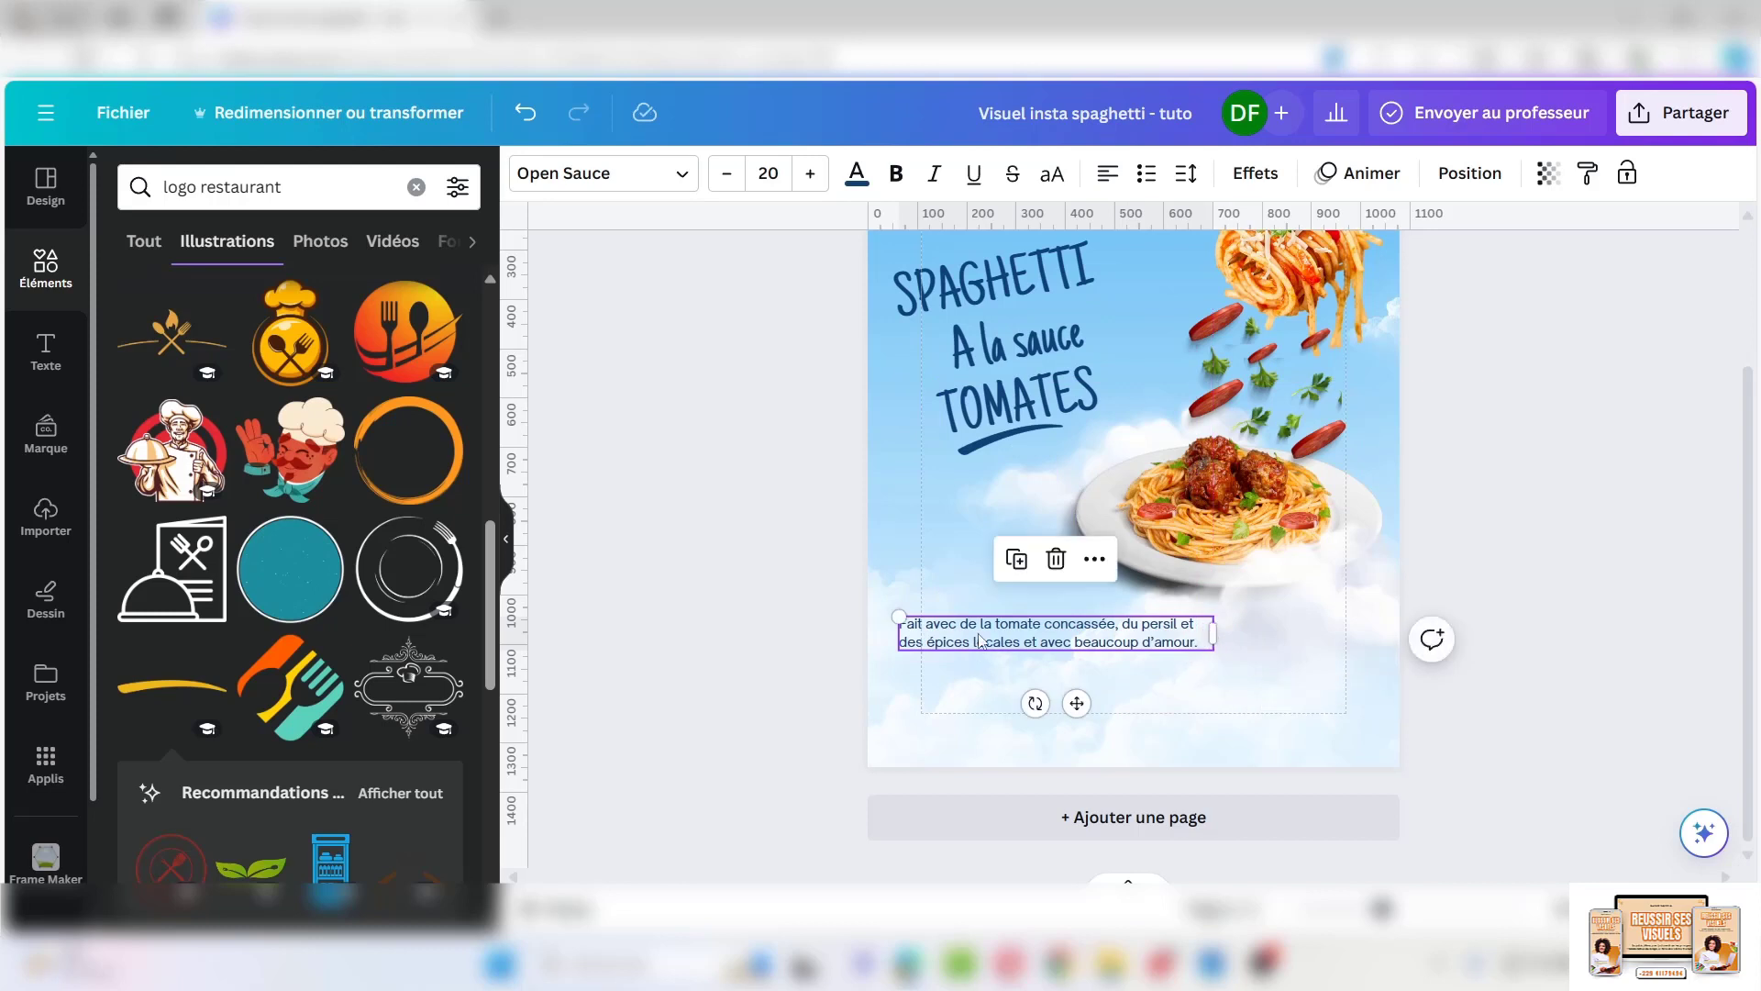
left_click_drag(978, 628, 999, 658)
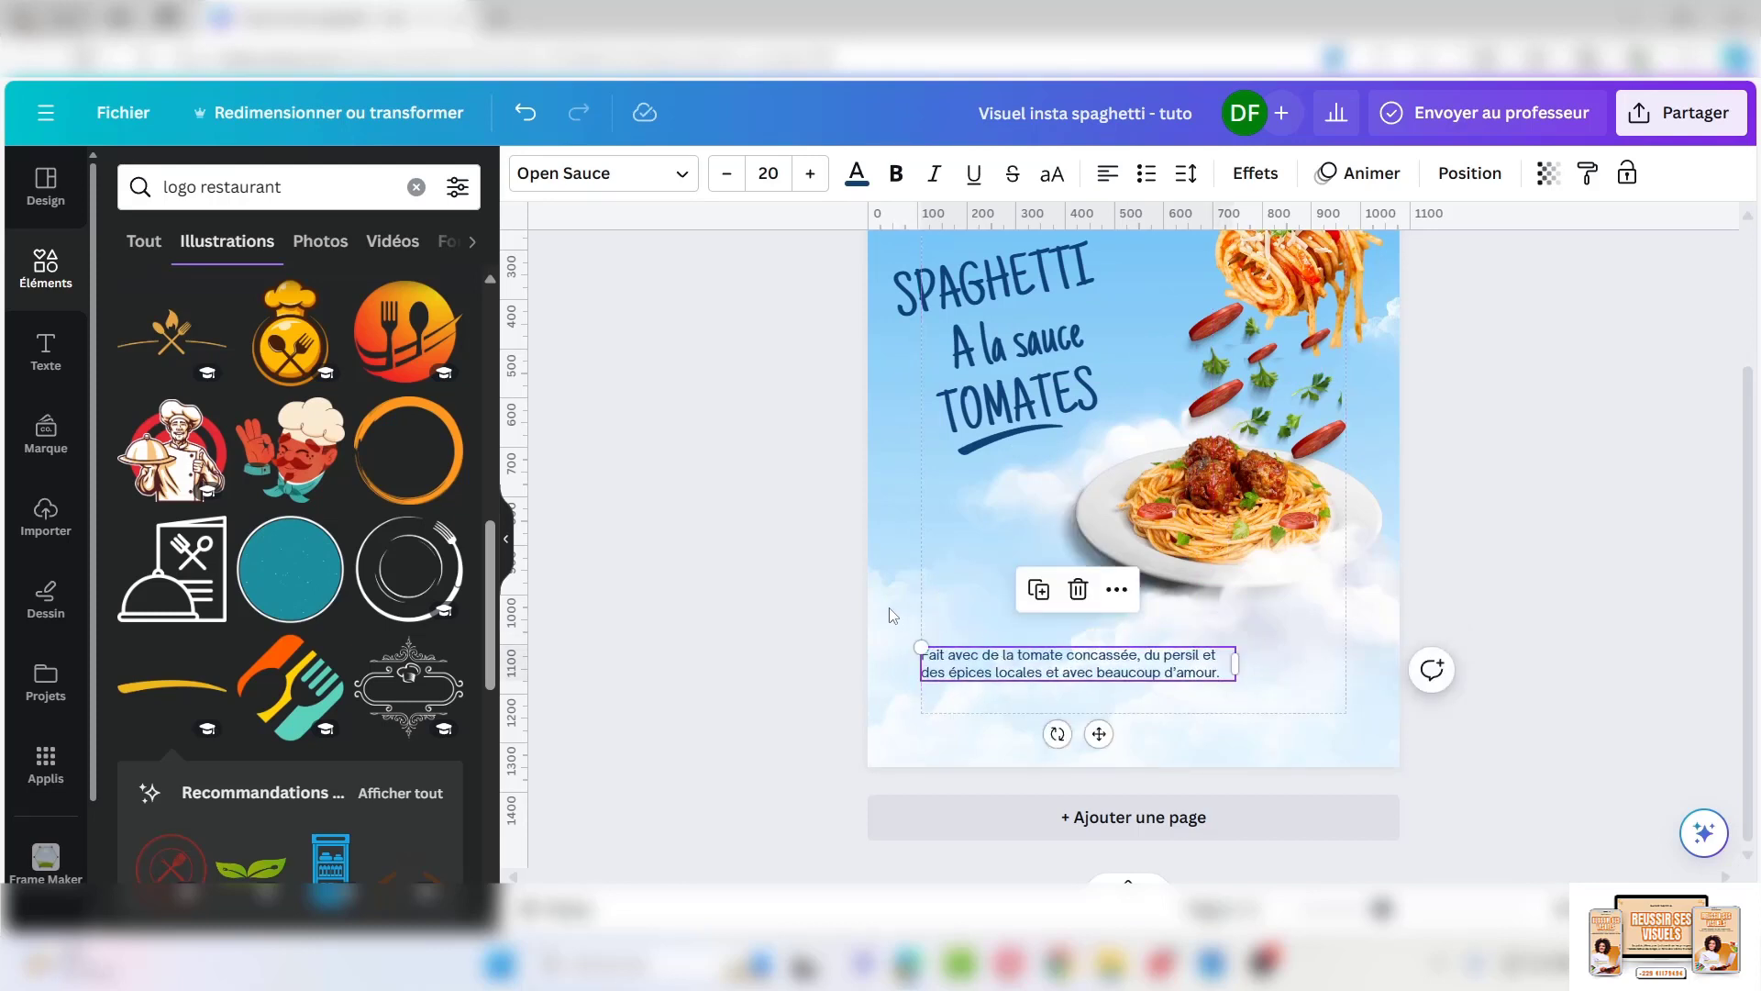
Bold tomate concassée, persil and épices locales, replacing 'et' after persil with a comma
left_click(893, 617)
left_click(1142, 676)
left_click_drag(1137, 655, 1076, 661)
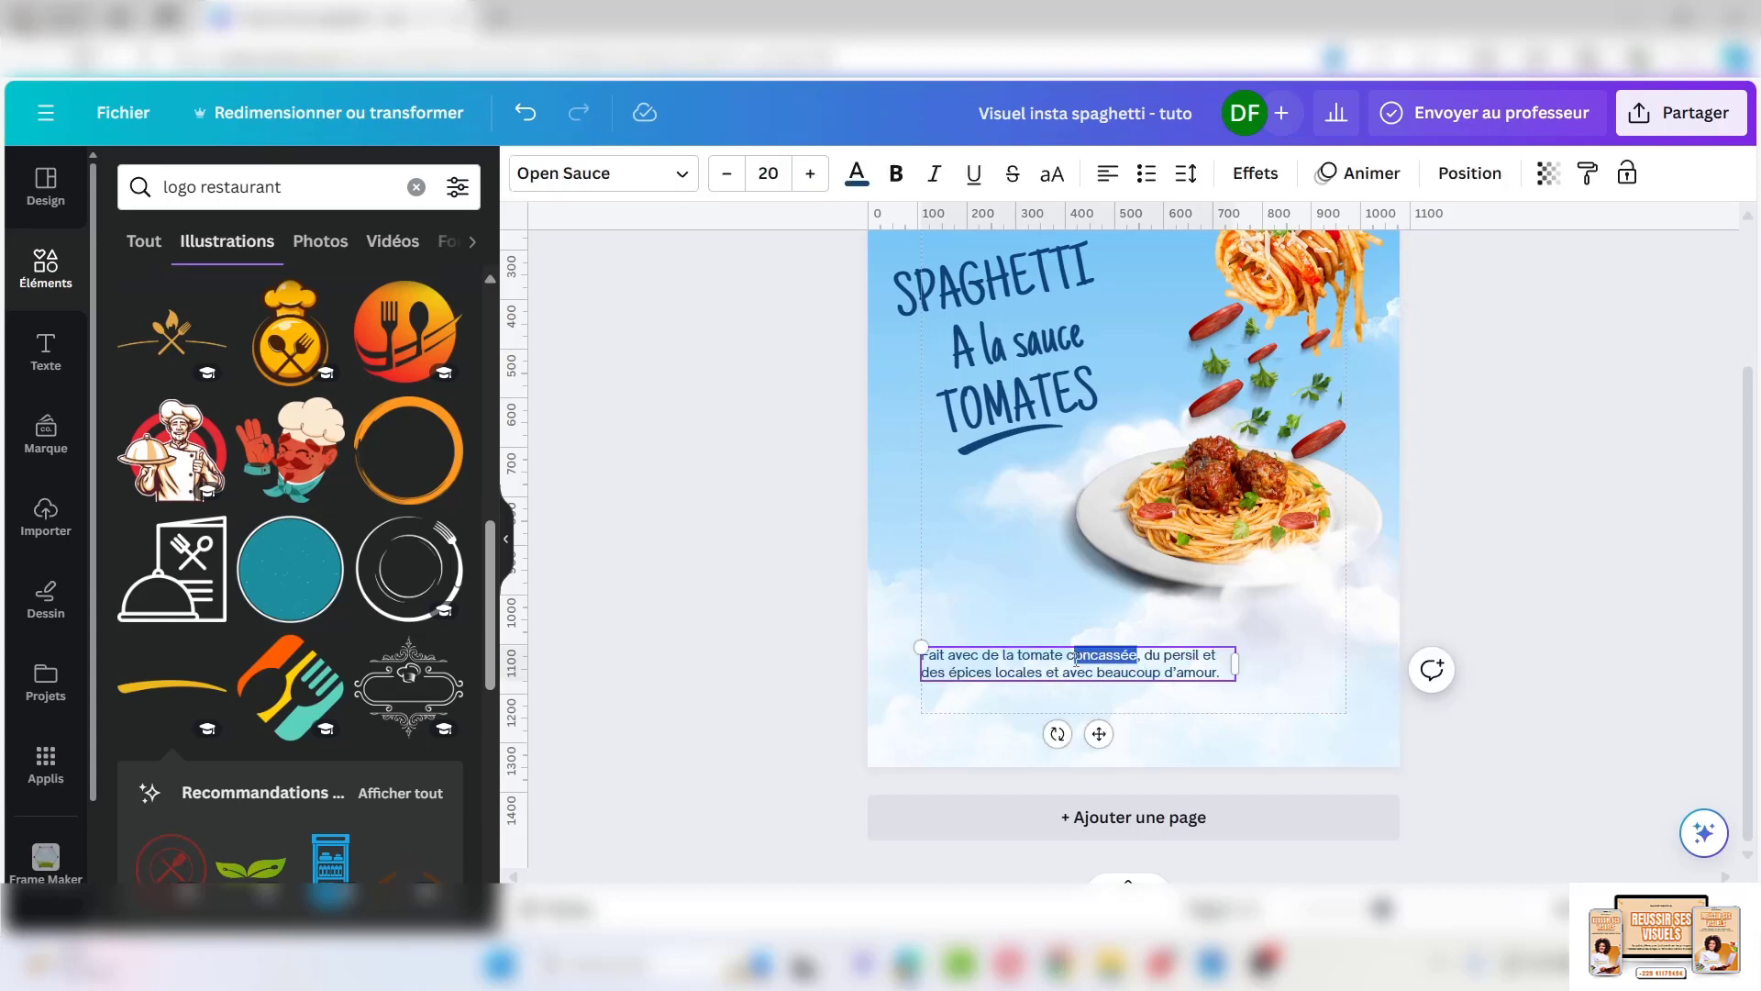
left_click(895, 183)
left_click(1205, 657)
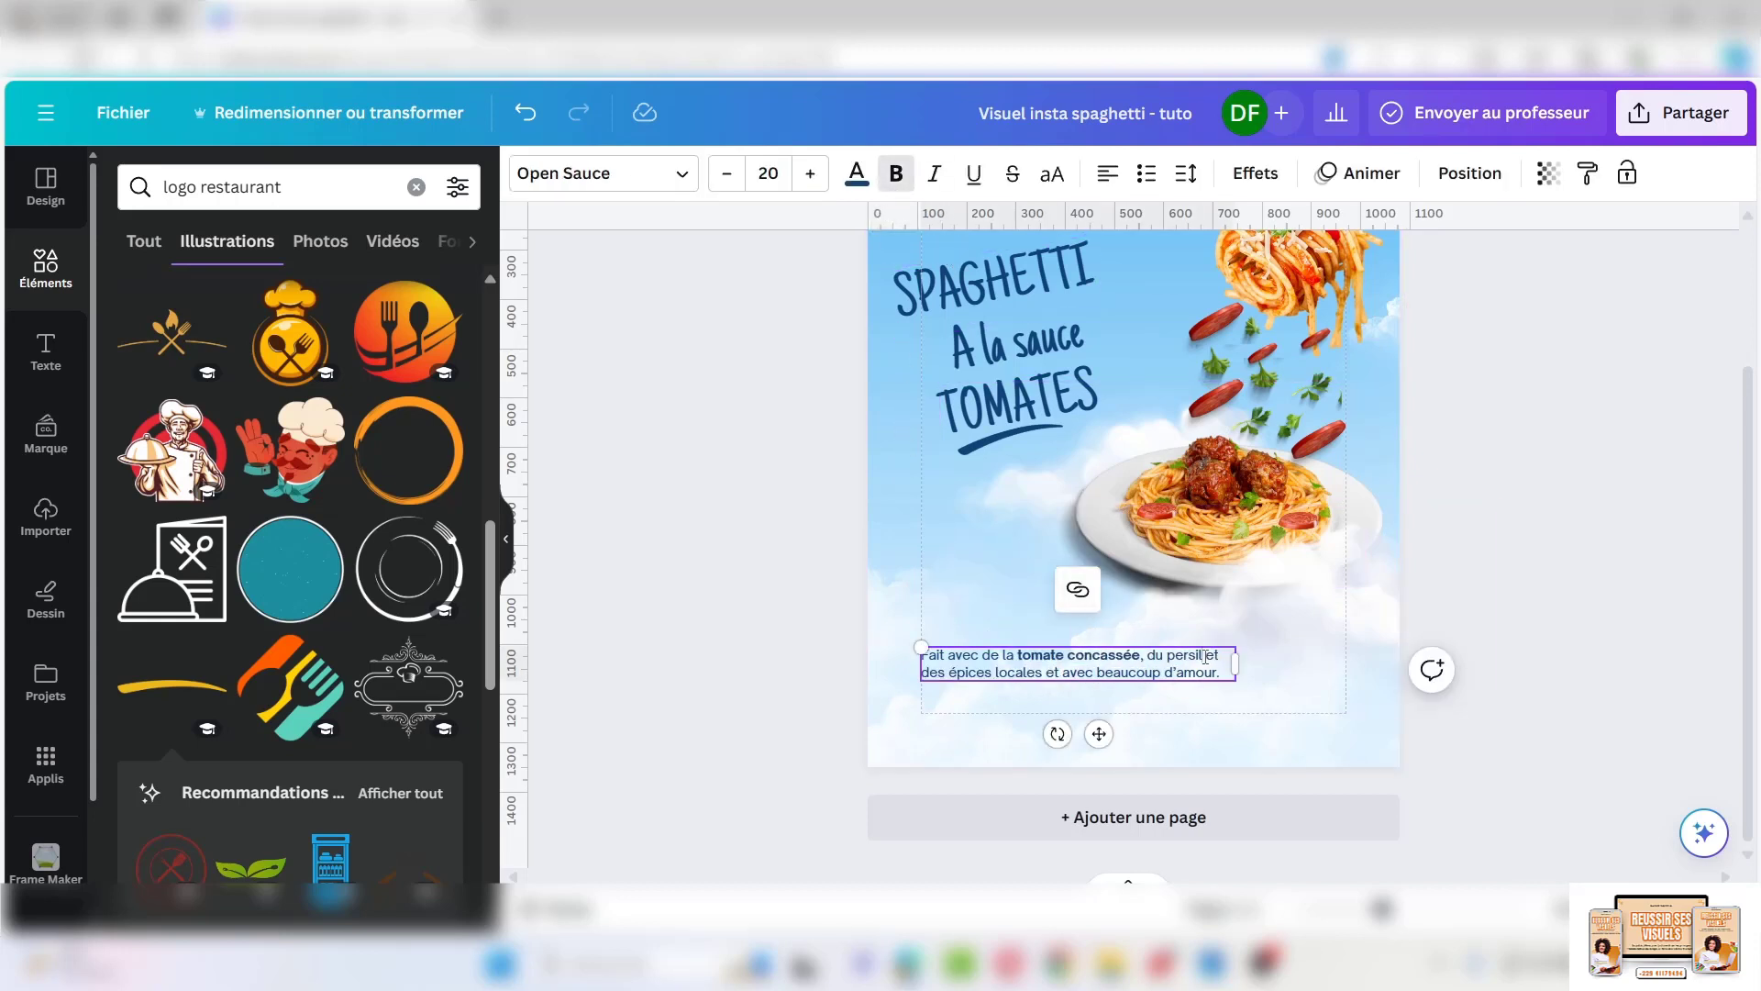
left_click(895, 174)
left_click(1226, 656)
key("BackSpace")
key("BackSpace")
key("BackSpace")
type(",")
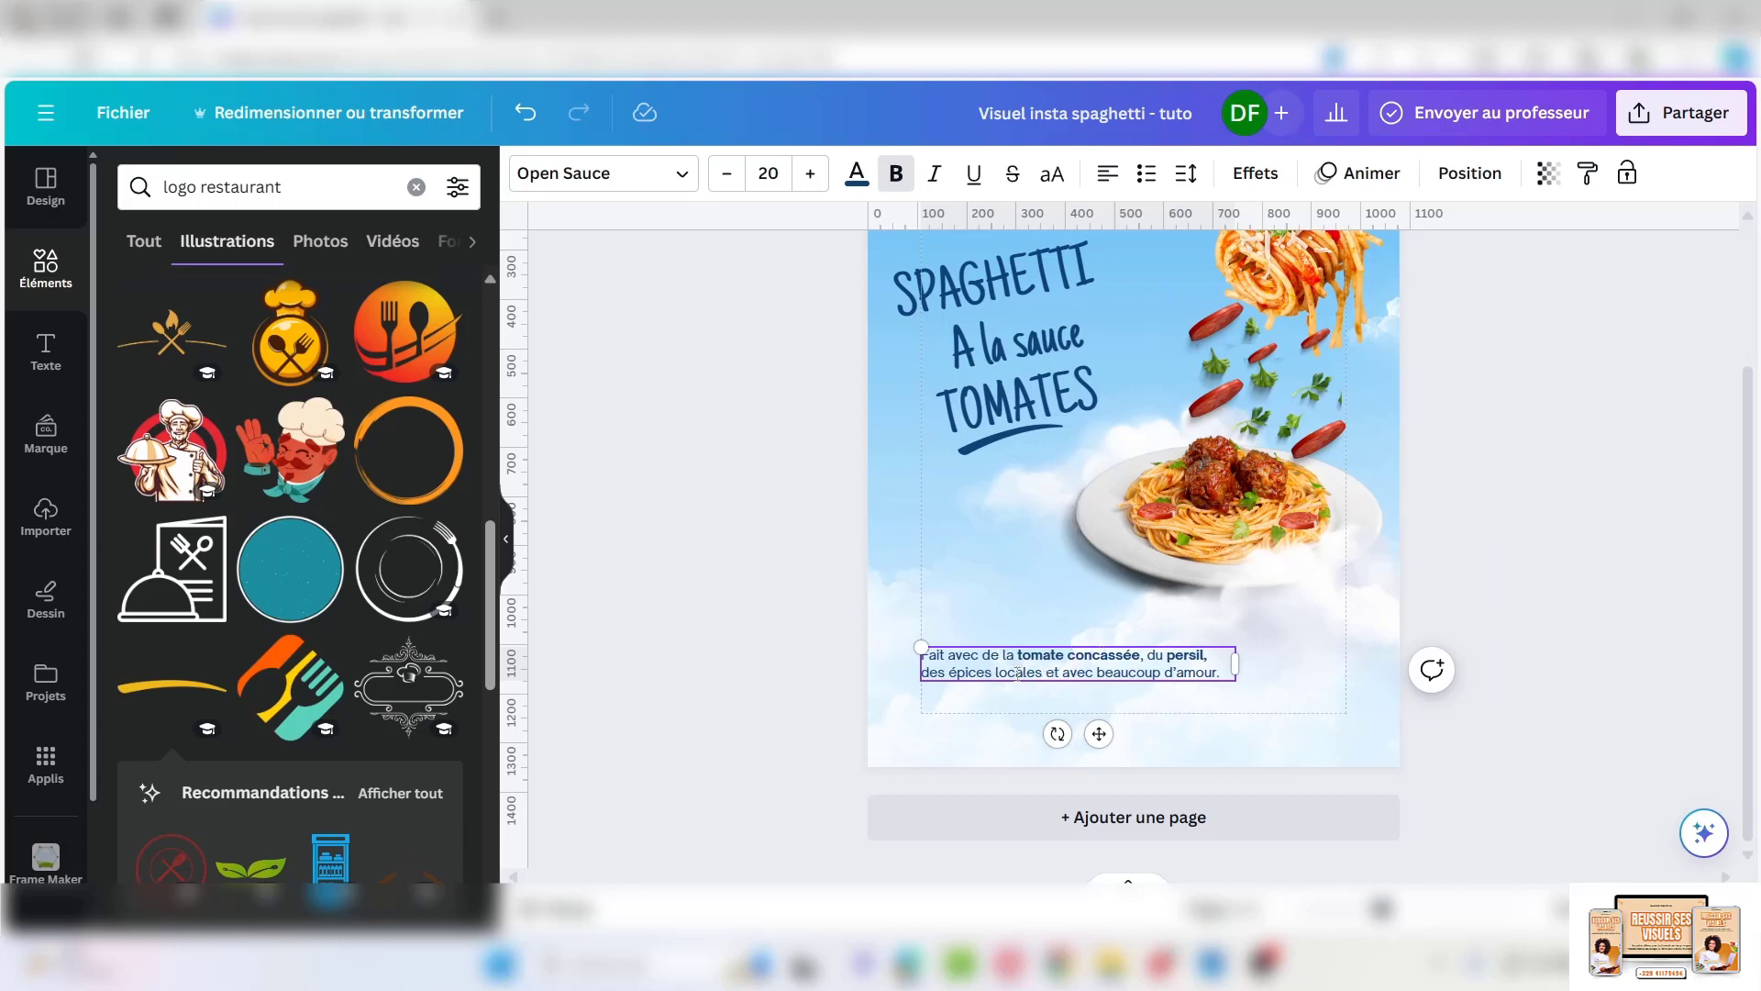
left_click_drag(970, 675, 949, 674)
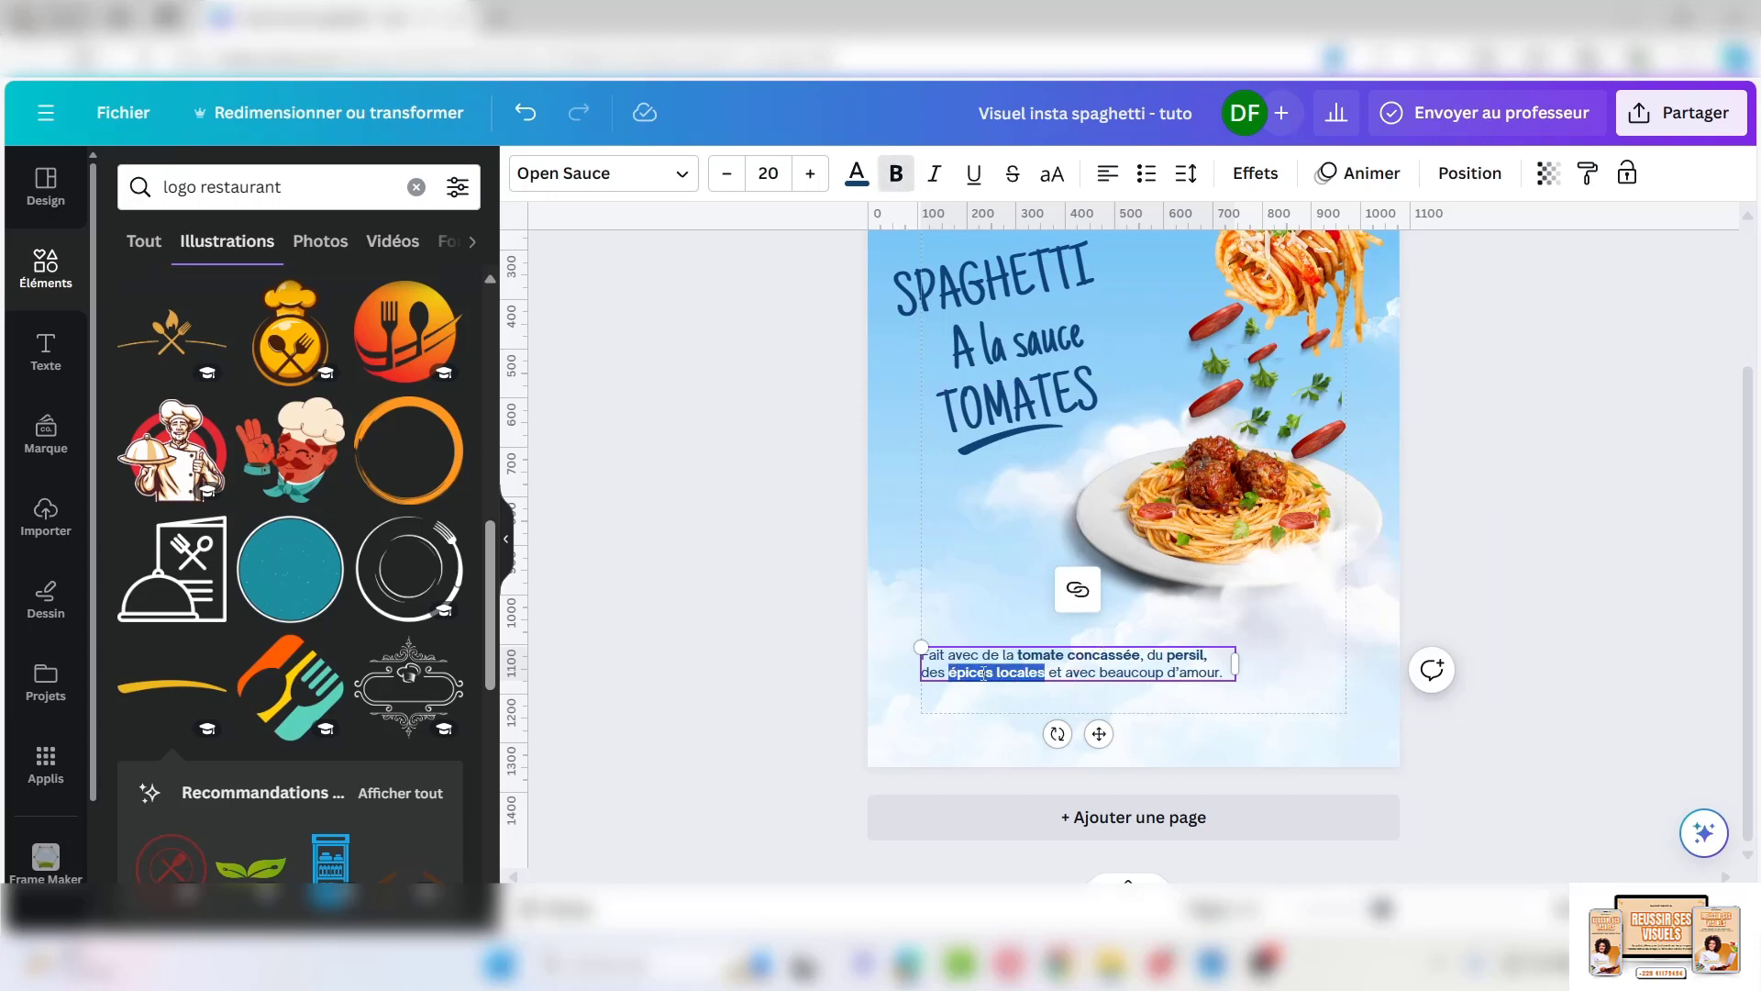
left_click(801, 650)
Duplicate the description and place the copy just below it
left_click(1000, 667)
left_click(1037, 589)
left_click_drag(1006, 671, 997, 708)
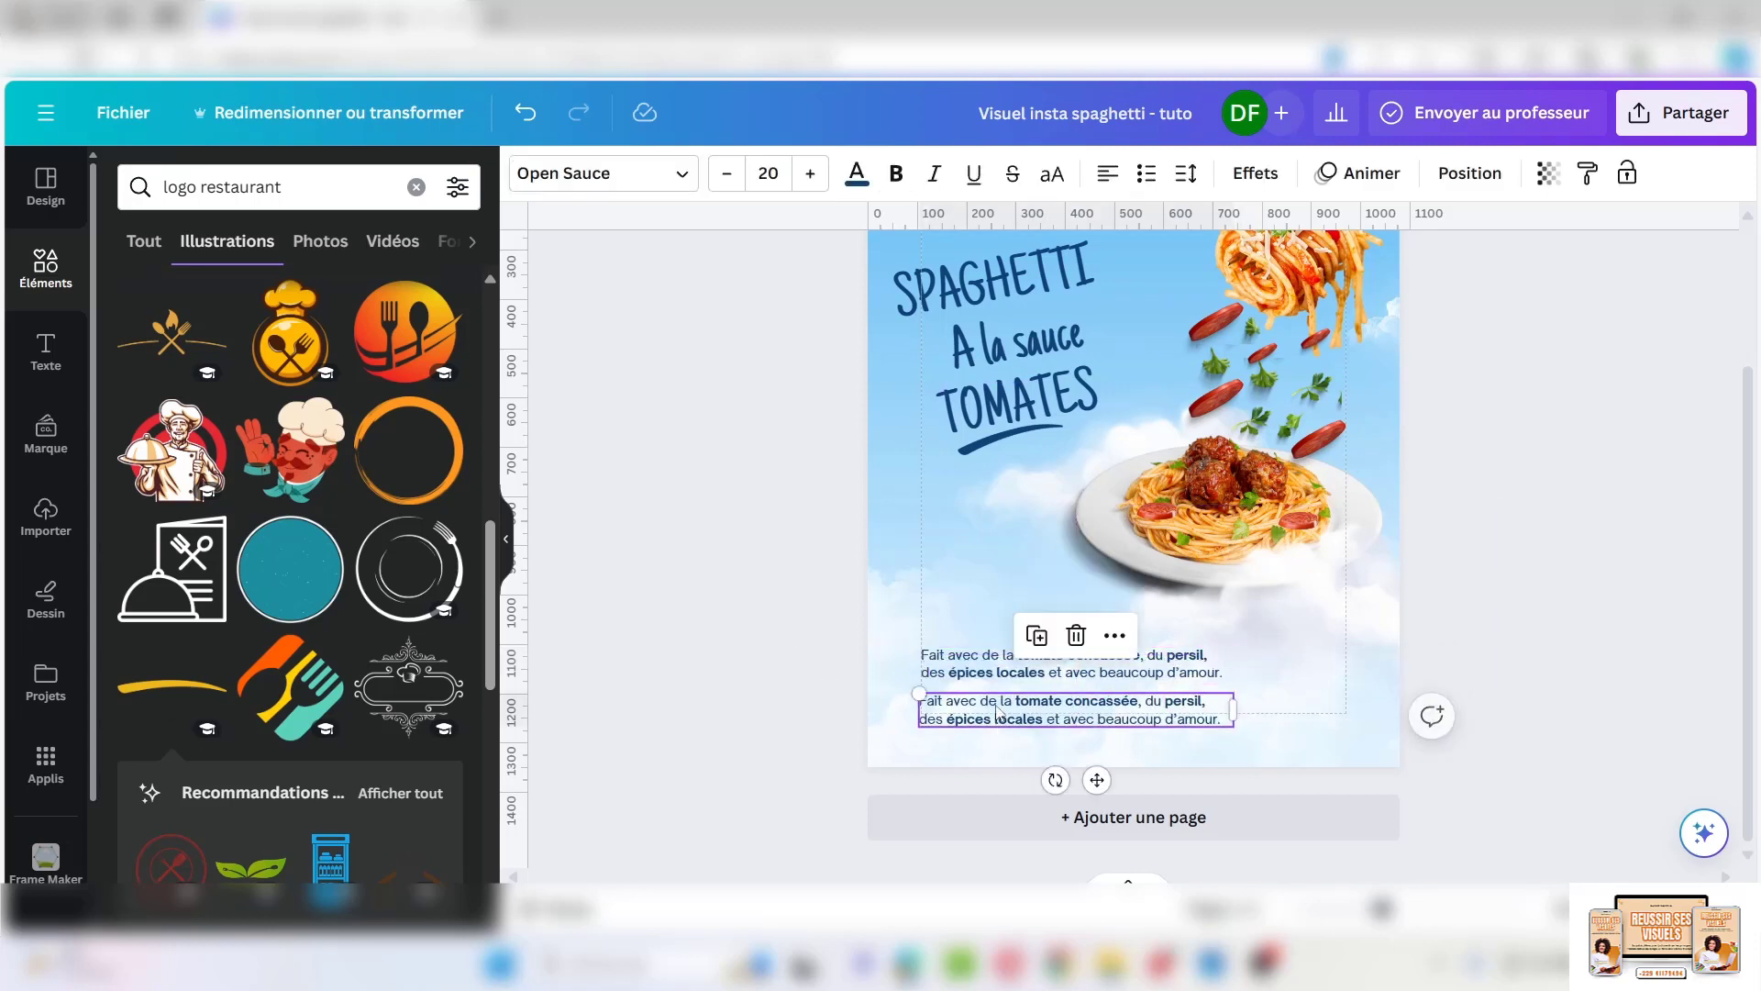
Replace the copy's text with the contact phone number and narrow its box beneath the caption
left_click(998, 711)
key("ctrl+a")
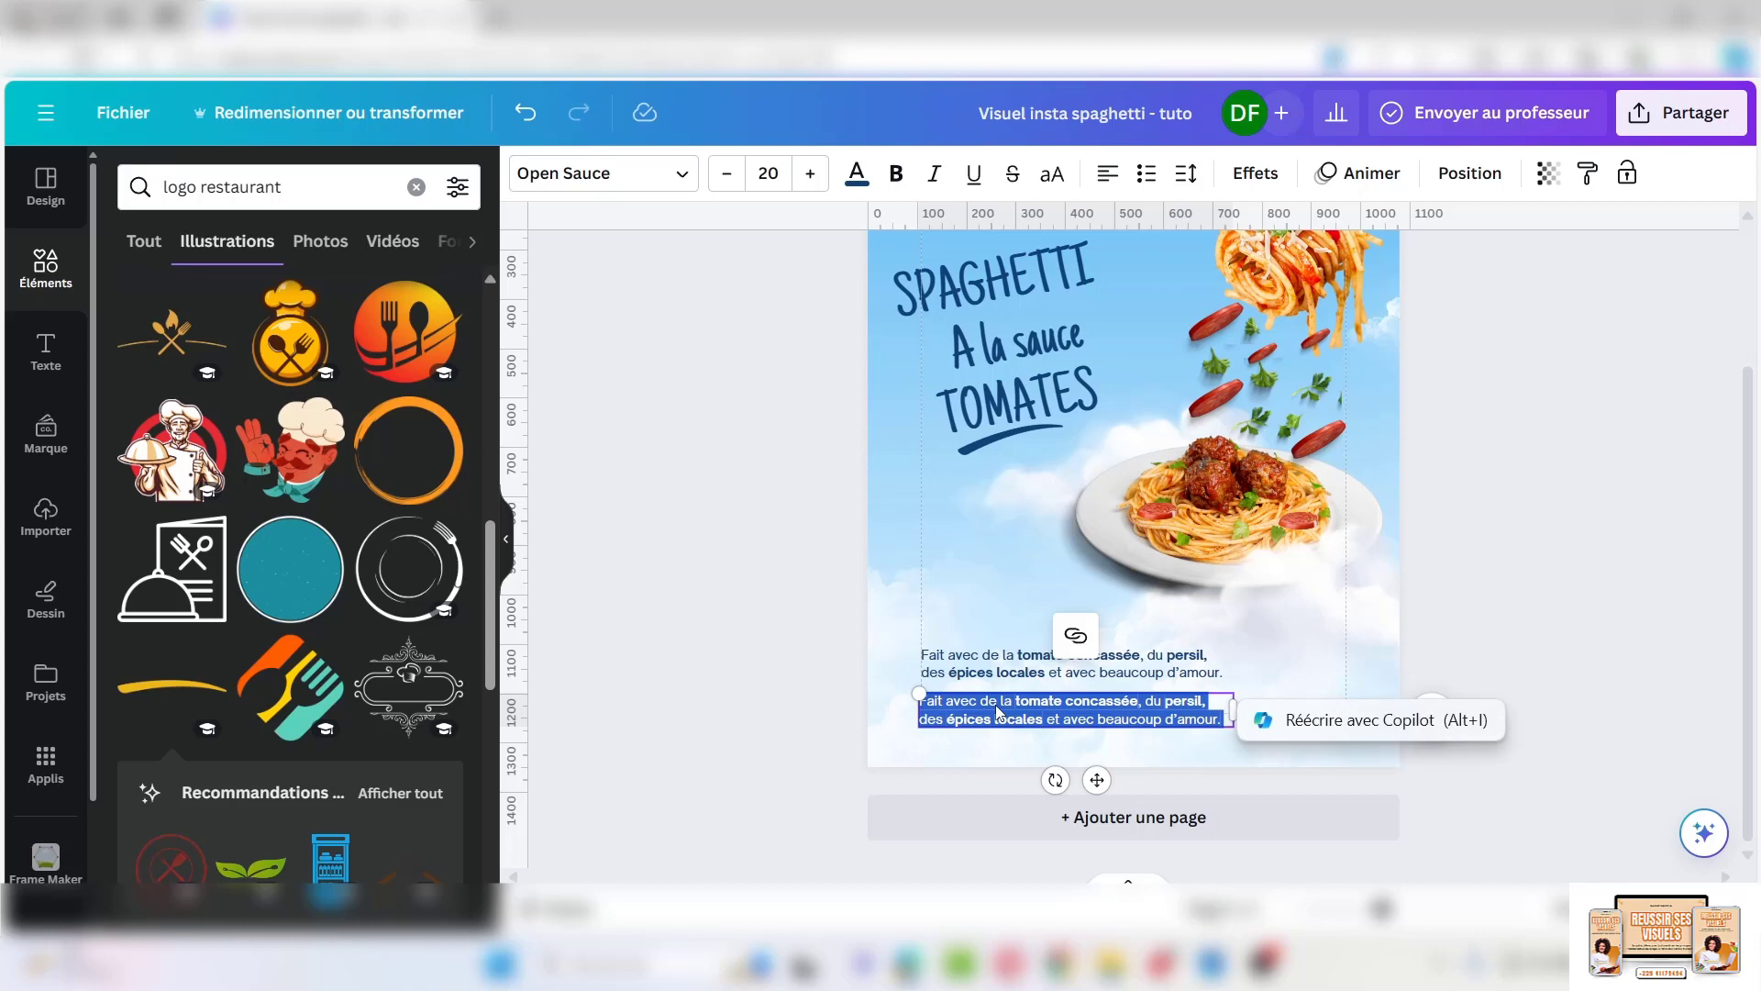
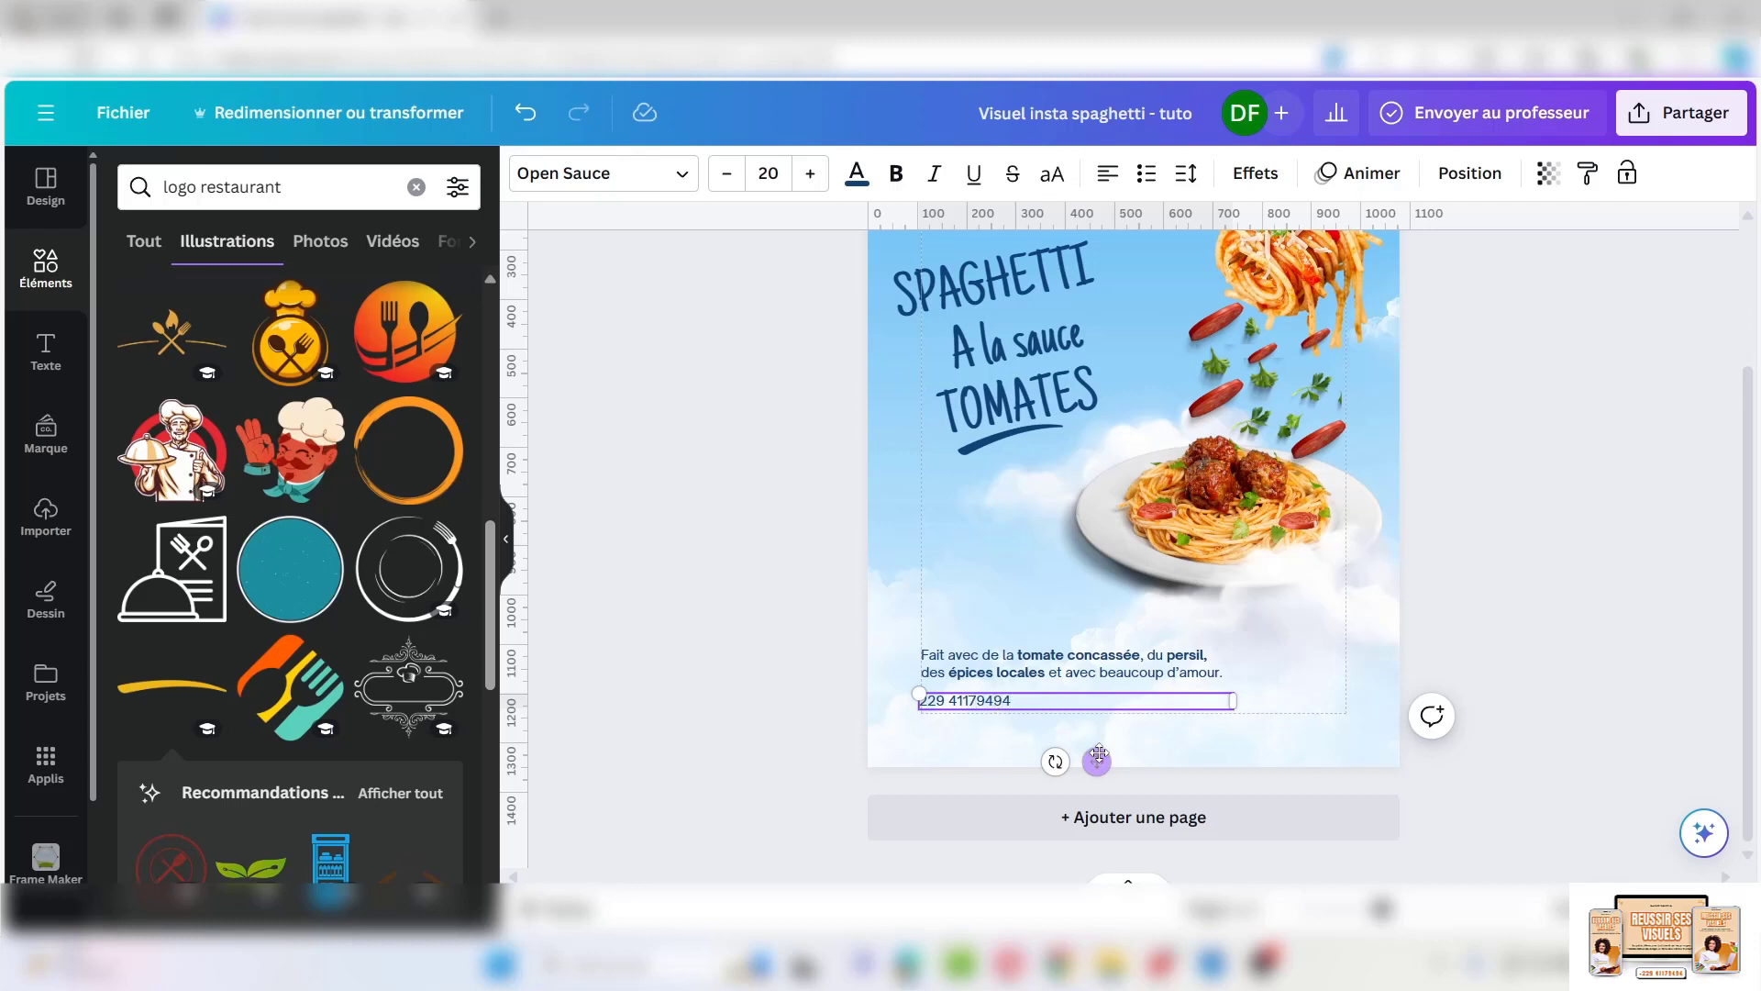
left_click_drag(1098, 754, 1098, 762)
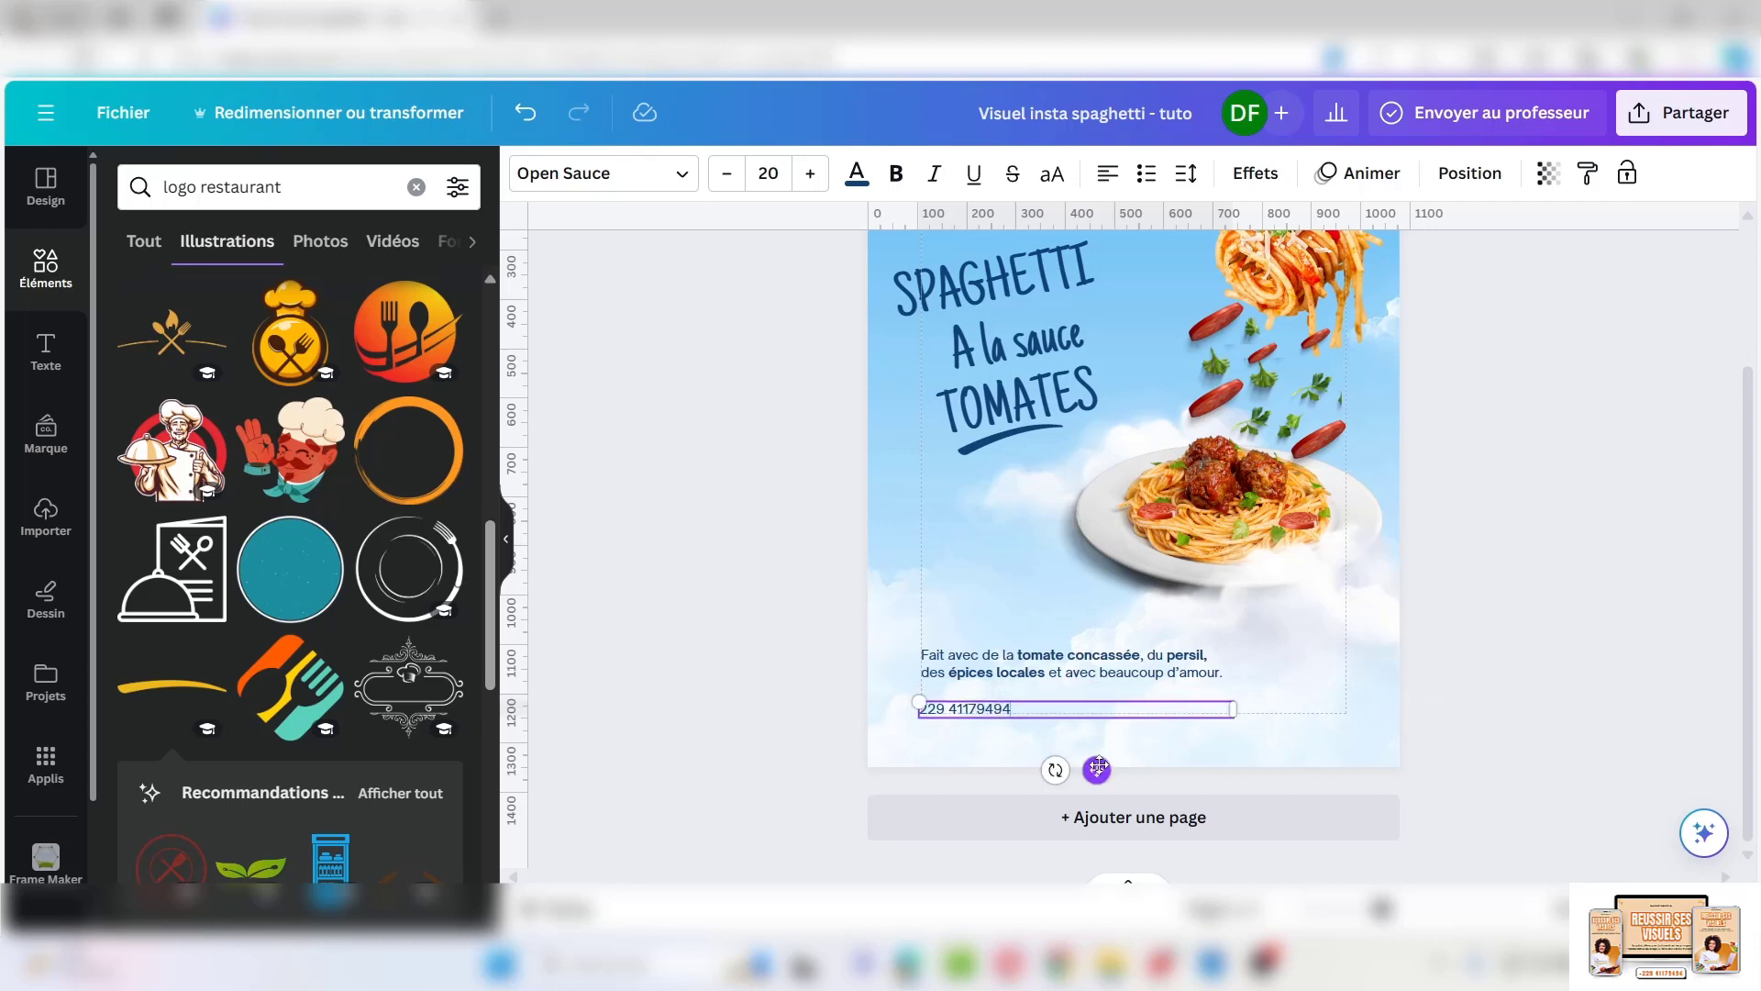
type("+")
left_click_drag(1084, 709, 1018, 709)
left_click(946, 698)
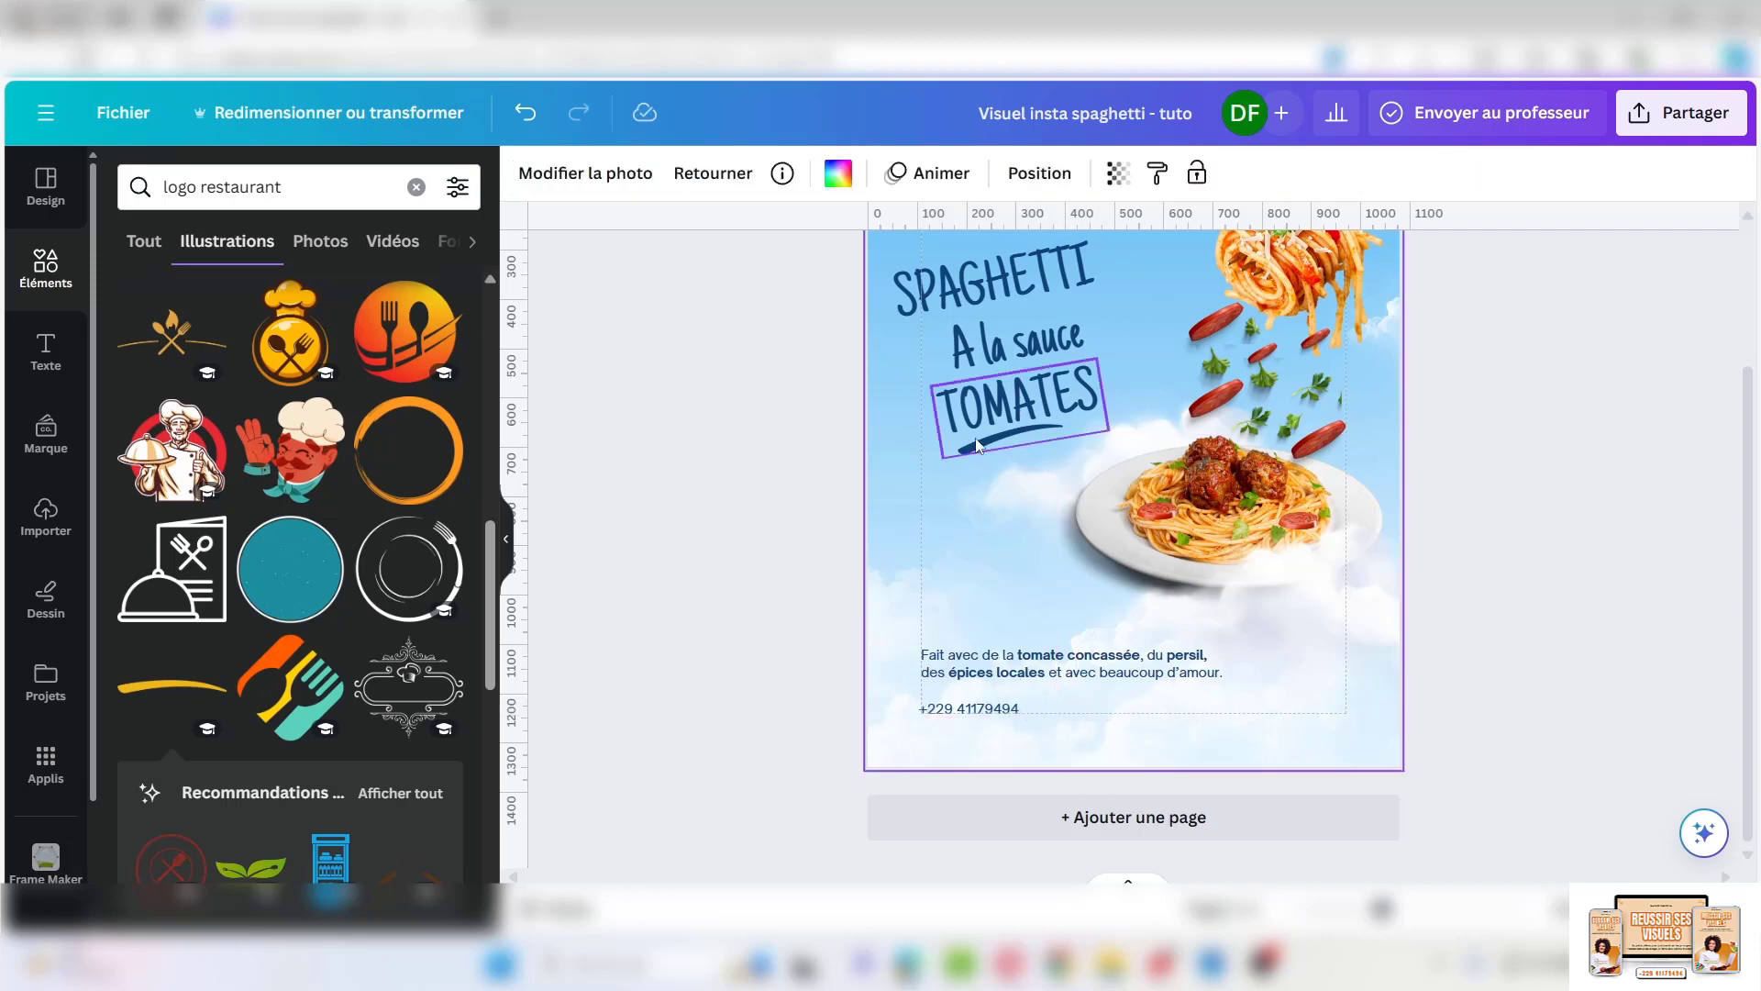
Insert a brush-stroke swoosh, recolour it navy, and shrink it at the bottom of the design
left_click(172, 686)
left_click(837, 173)
left_click(193, 313)
mouse_move(1130, 438)
left_mouse_down()
mouse_move(1147, 613)
mouse_move(1220, 756)
left_mouse_up()
left_click(1212, 665)
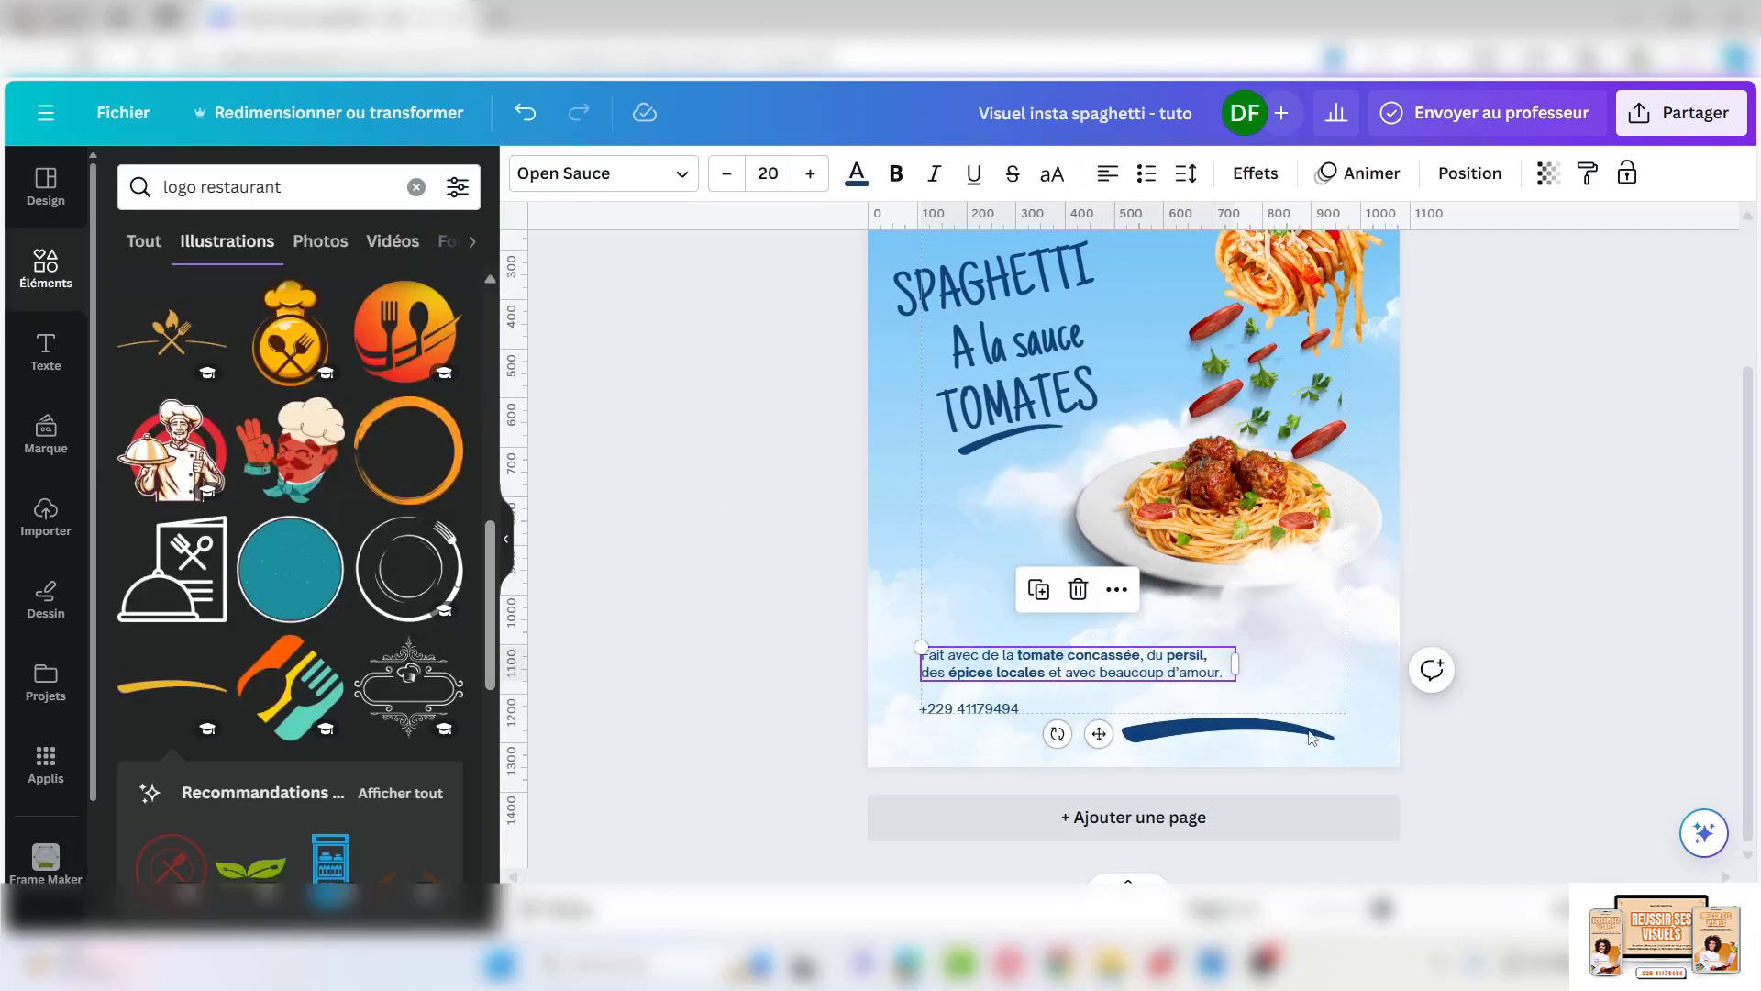
left_click(1229, 733)
left_click_drag(1335, 720, 1191, 791)
Duplicate the SPAGHETTI title, retype it as CHEZ DIALO, and shrink it in the bottom-right corner
left_click(1003, 275)
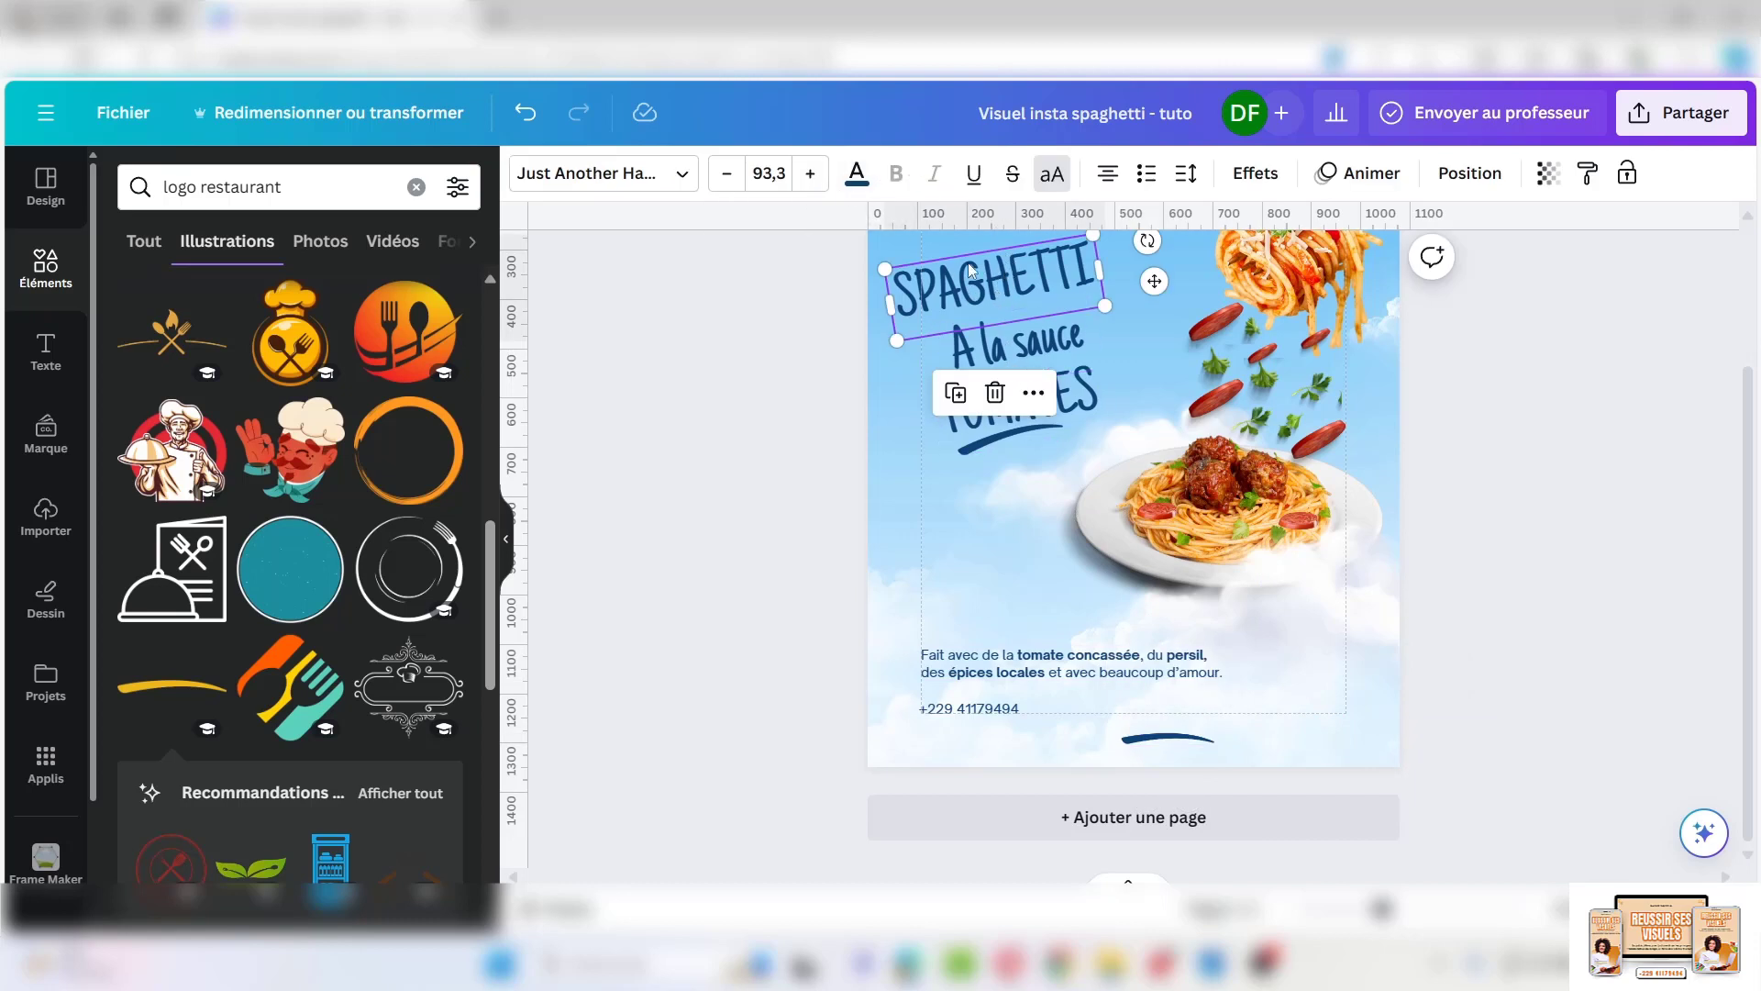
left_click(955, 393)
left_click_drag(986, 293, 1013, 514)
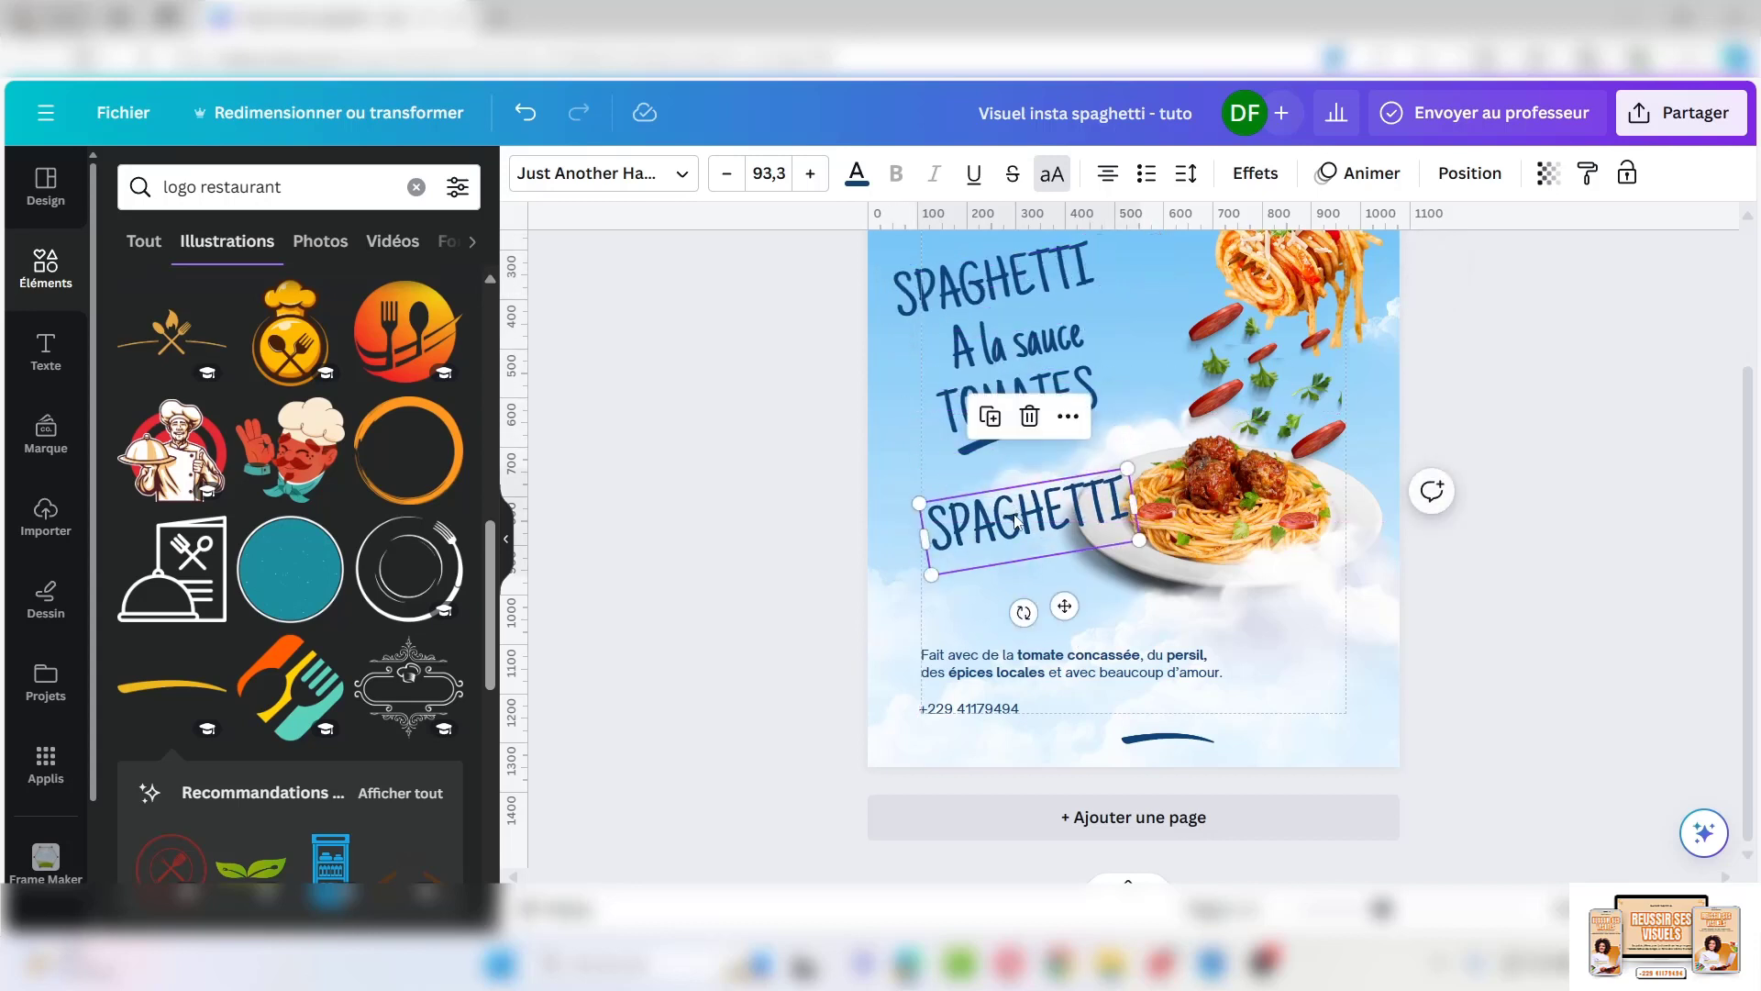
double_click(1015, 515)
type("CHEZ DIALO")
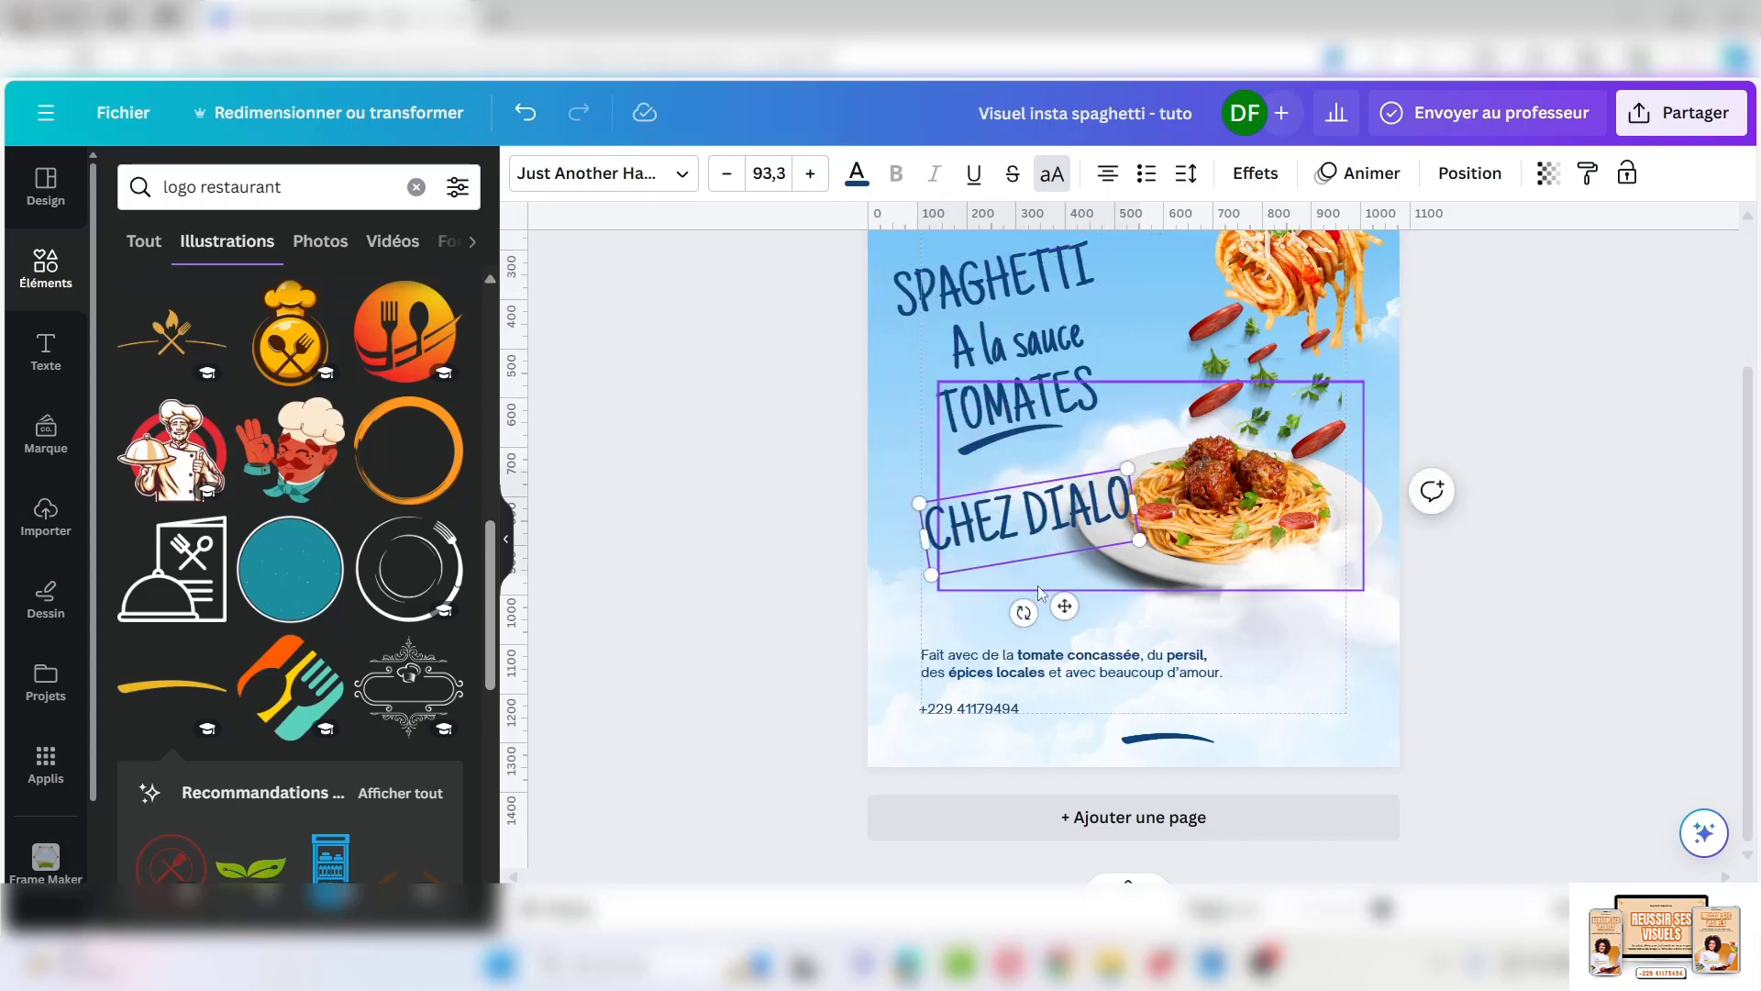
left_click_drag(1132, 511, 1387, 694)
left_click_drag(1178, 660, 1302, 703)
Move the swoosh under CHEZ DIALO and restore the accidentally deleted sausage slice
left_click_drag(1343, 720, 1317, 705)
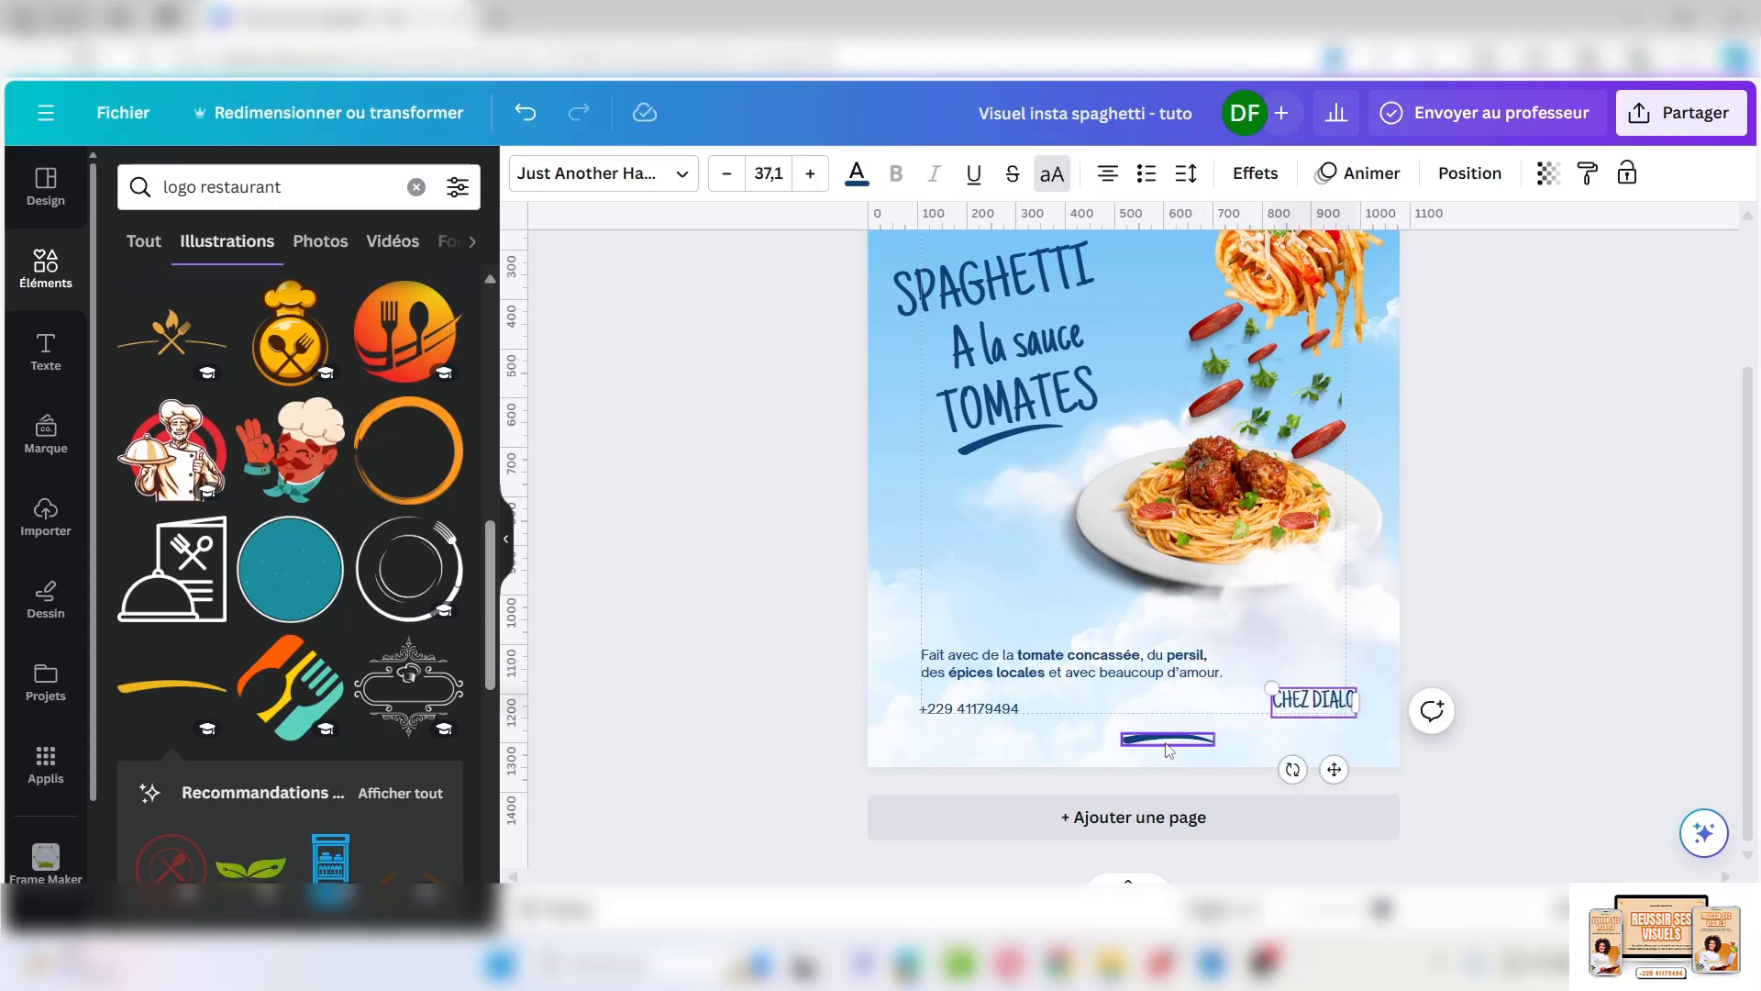
left_click_drag(1167, 738, 1316, 716)
scroll(1178, 521, "down", 3)
left_click(1177, 517)
key("Delete")
key("ctrl+z")
left_click(1364, 449)
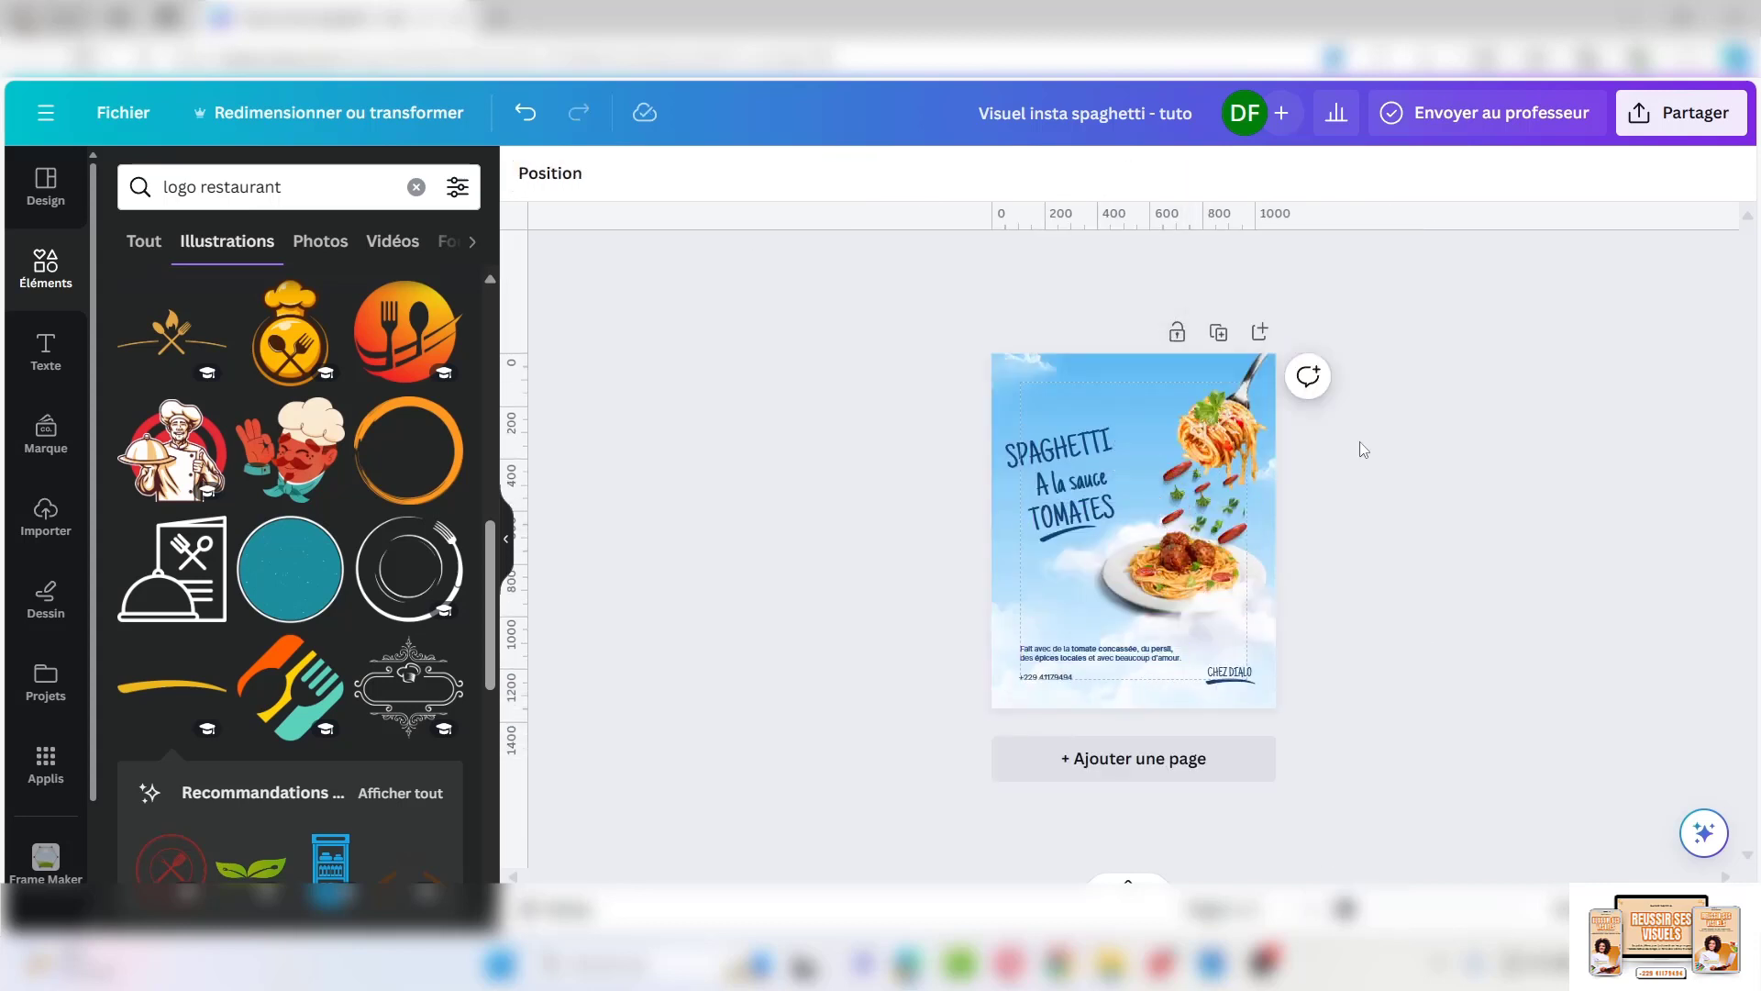
Set the phone number line to size 24 and make it bold
left_click(1046, 677)
left_click(1060, 689)
left_click(1050, 677)
left_click(768, 173)
left_click(768, 496)
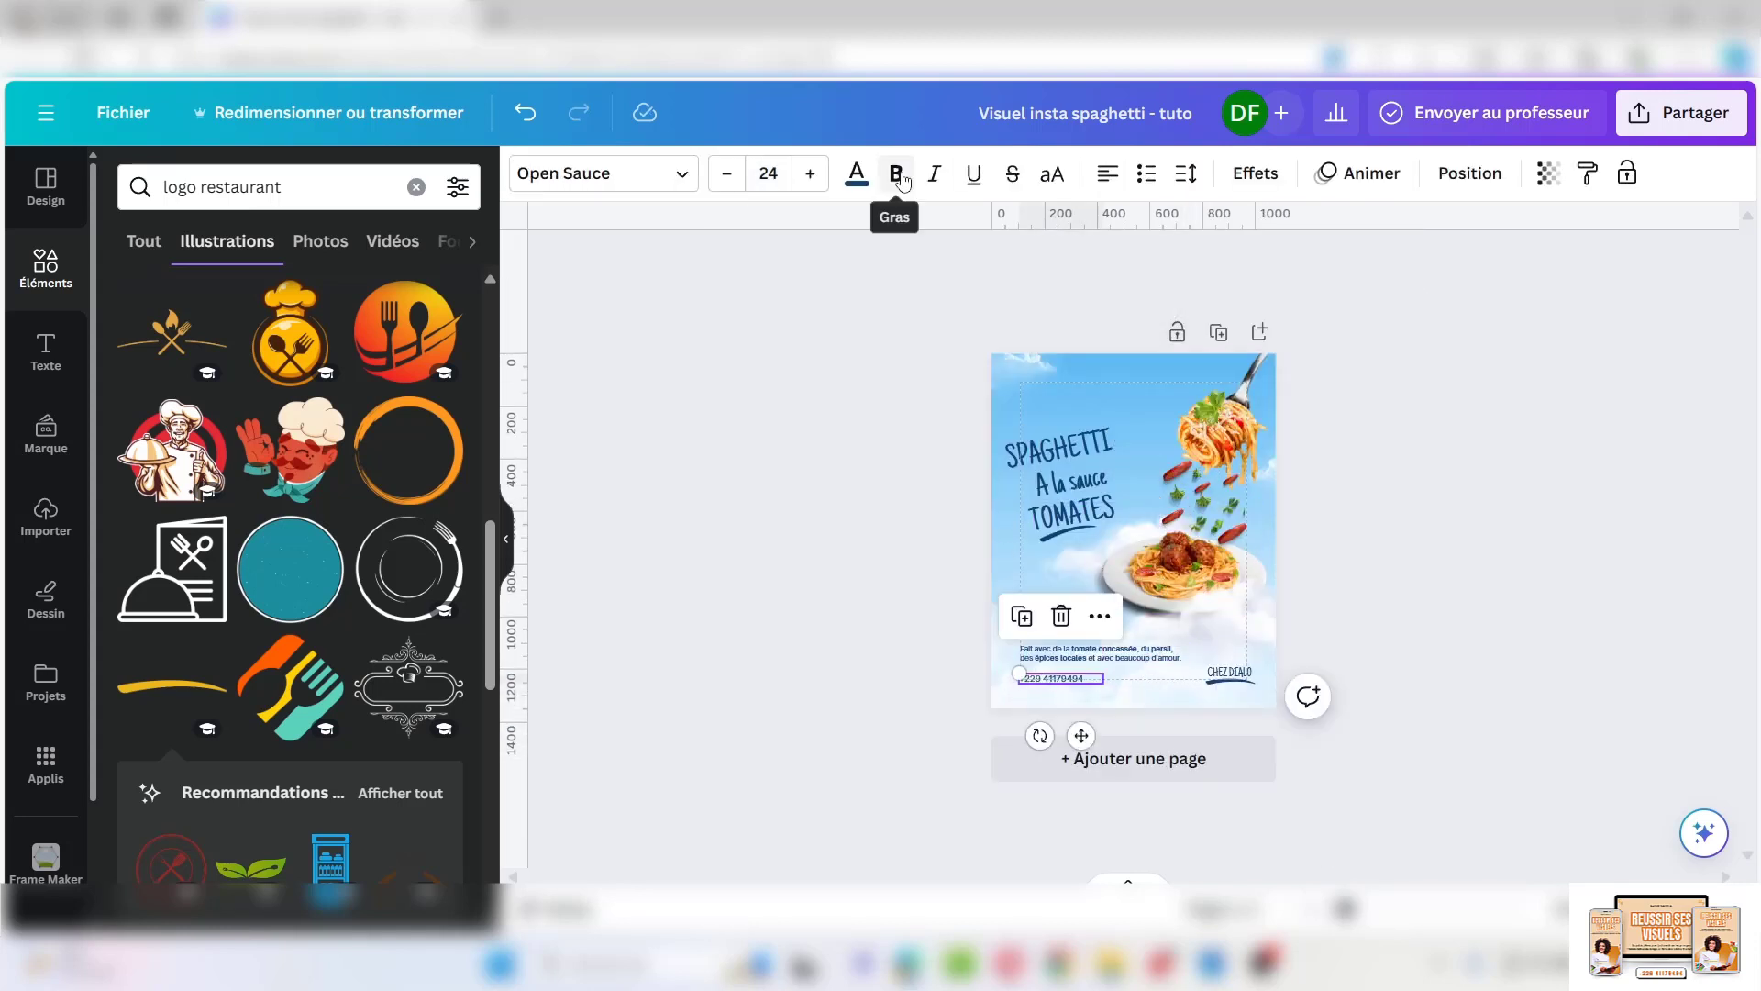
left_click(896, 173)
left_click(1055, 726)
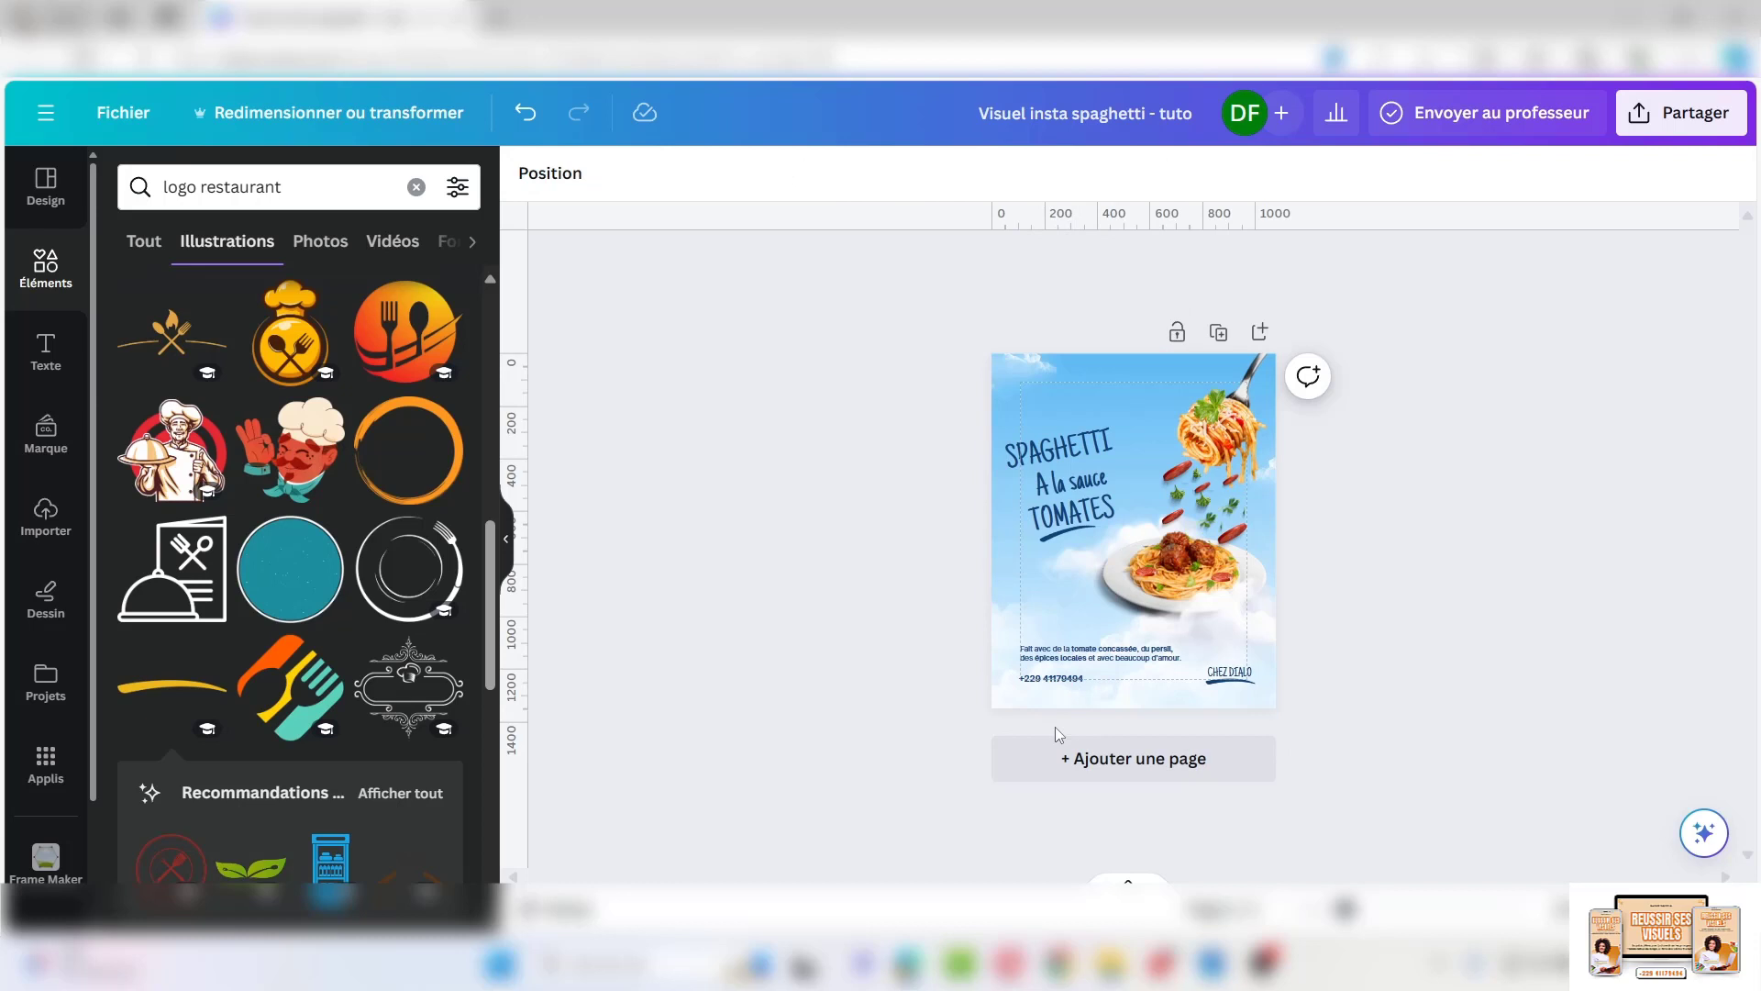